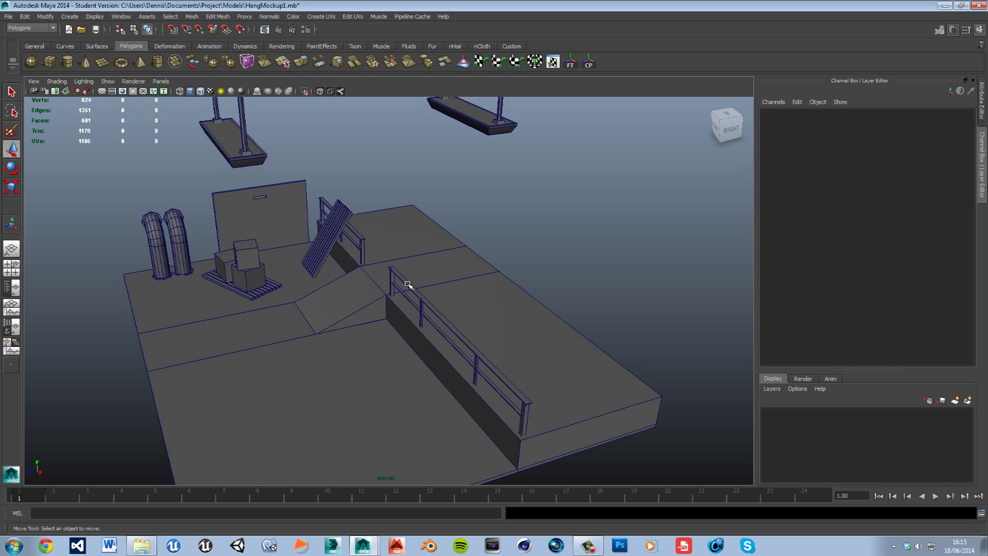
Select the platform model and switch it to face selection around the raised section's outer side
left_click_drag(487, 268, 404, 267, "alt")
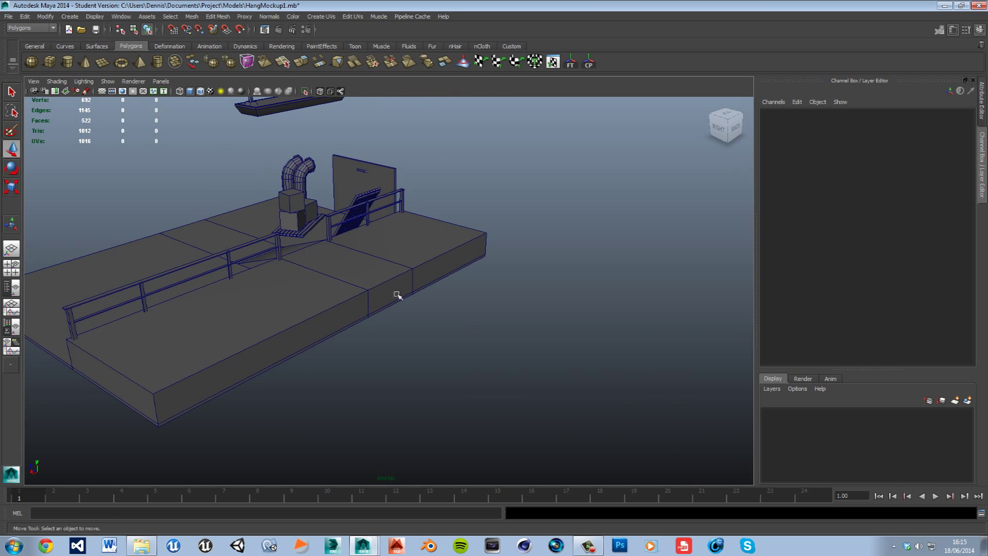
left_click_drag(308, 304, 379, 307, "alt")
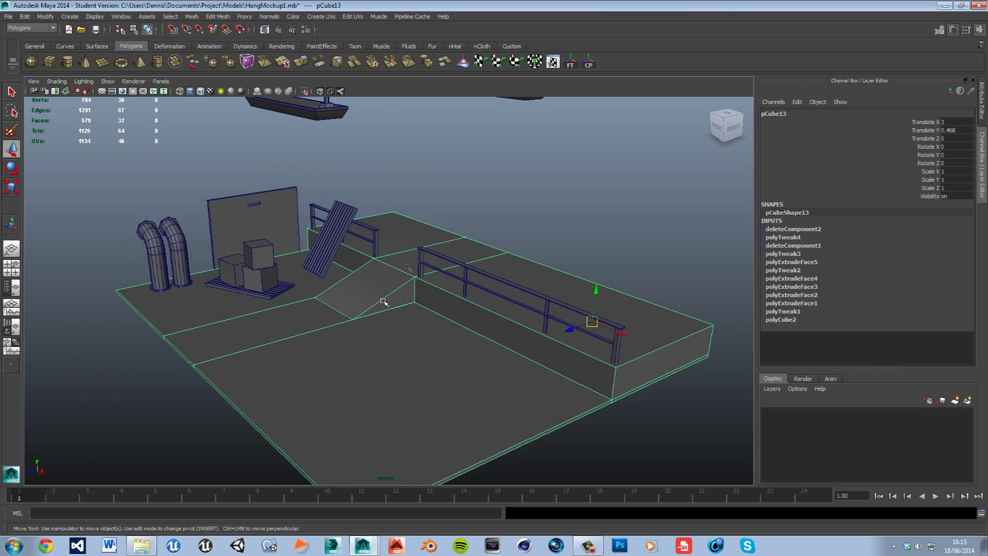
mouse_move(447, 236)
left_mouse_down("alt")
mouse_move(498, 229)
mouse_move(448, 244)
left_mouse_up("alt")
right_click_drag(448, 245, 431, 284, "alt")
left_click_drag(430, 284, 363, 280, "alt")
left_click(364, 284)
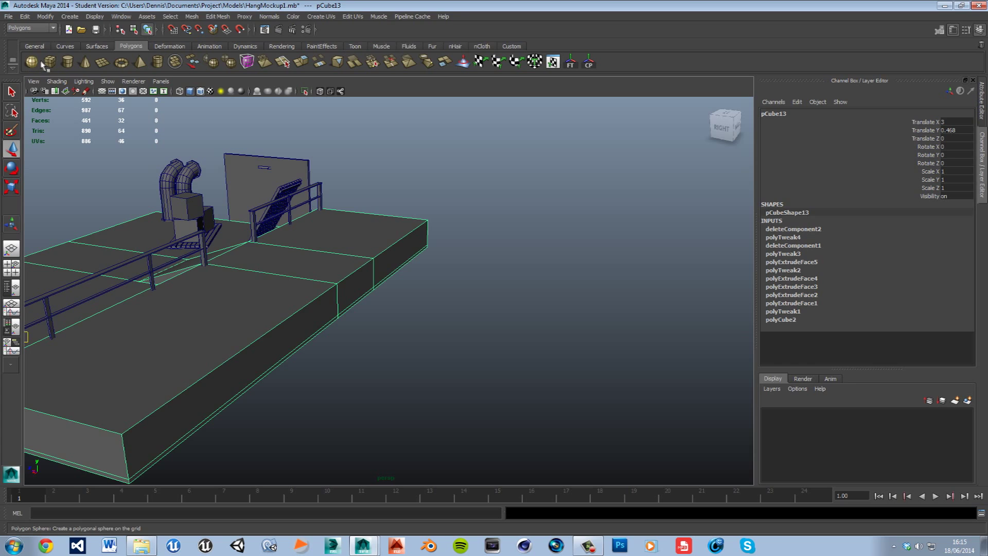
left_click_drag(360, 247, 298, 264, "alt")
scroll(453, 276, "up", 8)
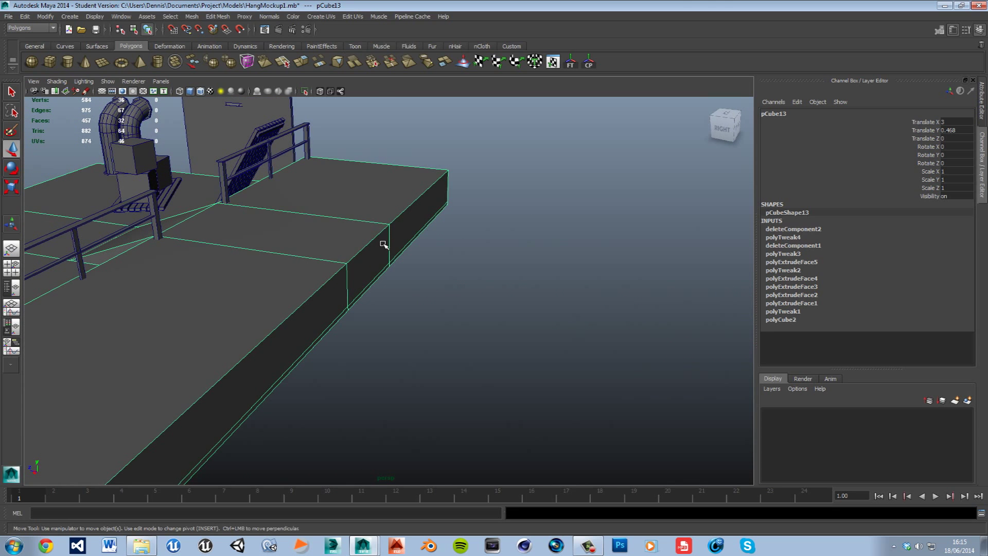
right_click_drag(395, 239, 399, 271)
left_click(410, 244)
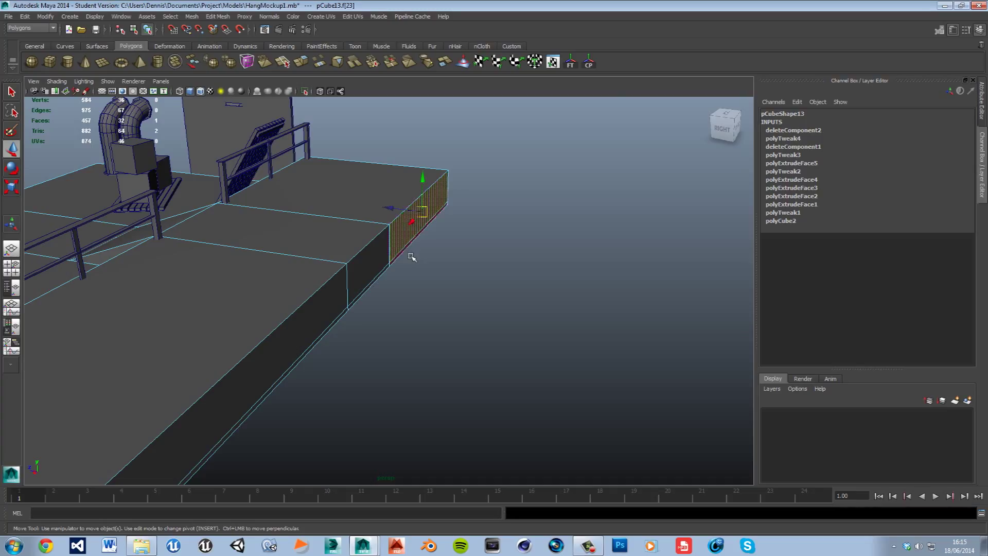
left_click(382, 281, "shift")
left_click(328, 325, "shift")
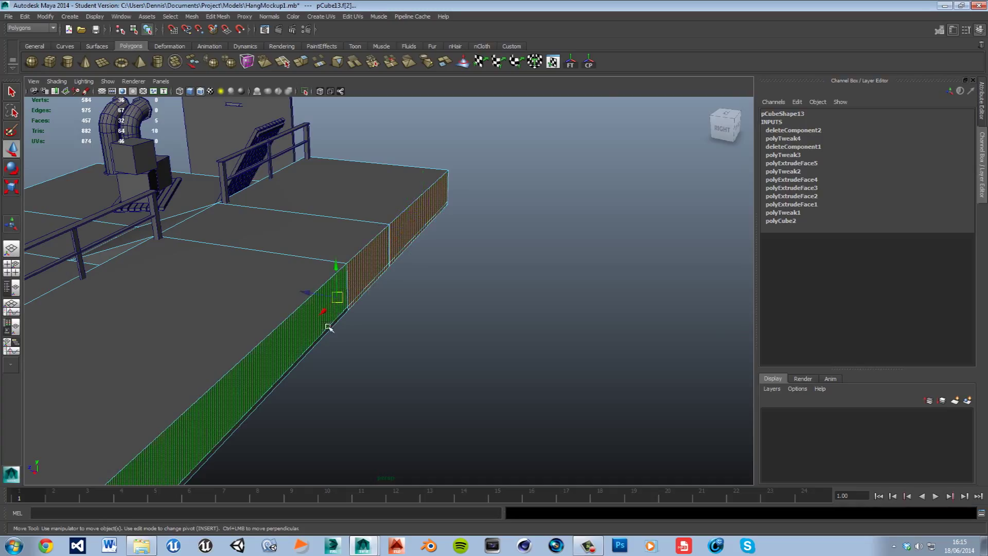
left_click(330, 336, "shift")
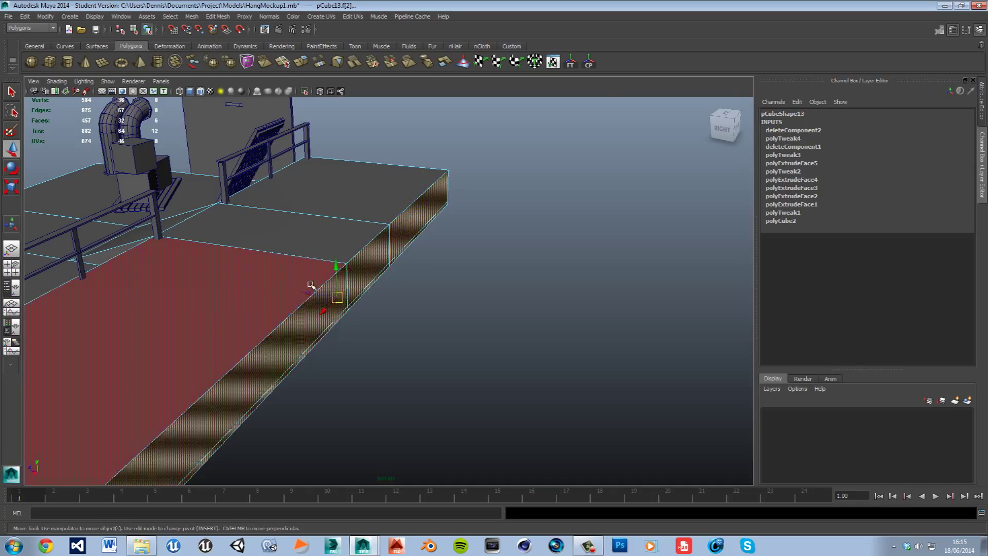
left_click_drag(313, 296, 585, 364, "alt")
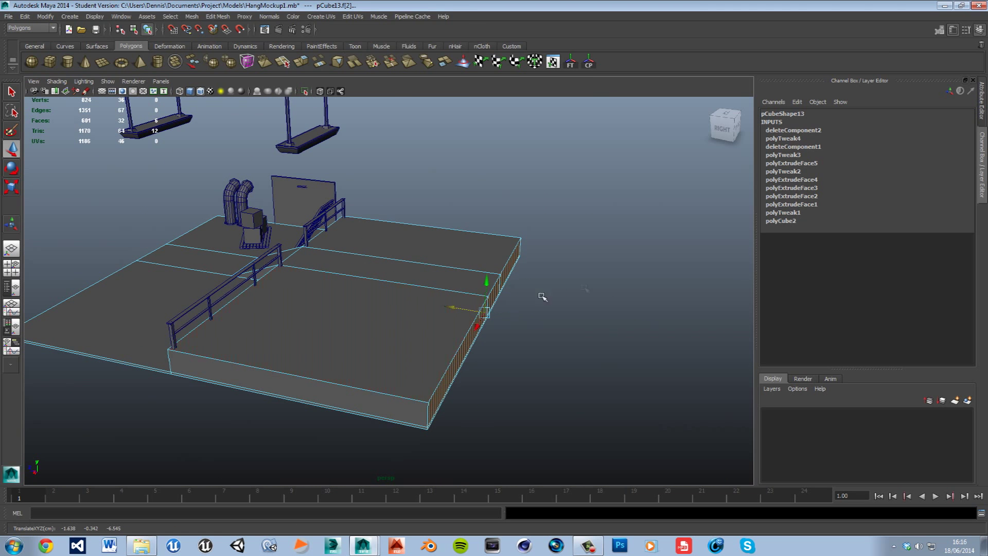
left_click(533, 322)
scroll(439, 253, "up", 5)
scroll(439, 254, "down", 5)
left_click_drag(444, 355, 392, 347, "alt")
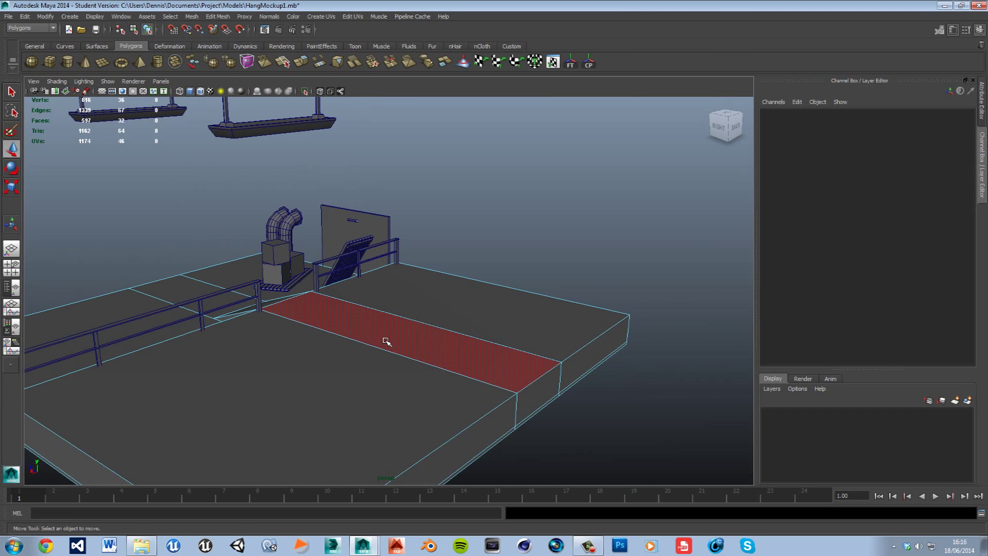
key("ctrl+z")
key("ctrl+z")
Select the full strip of faces along the raised platform's outer side and move it outward to about Z -3.46
left_click(533, 363)
left_click_drag(483, 383, 408, 325, "alt")
left_click(383, 343)
left_click(464, 292, "shift")
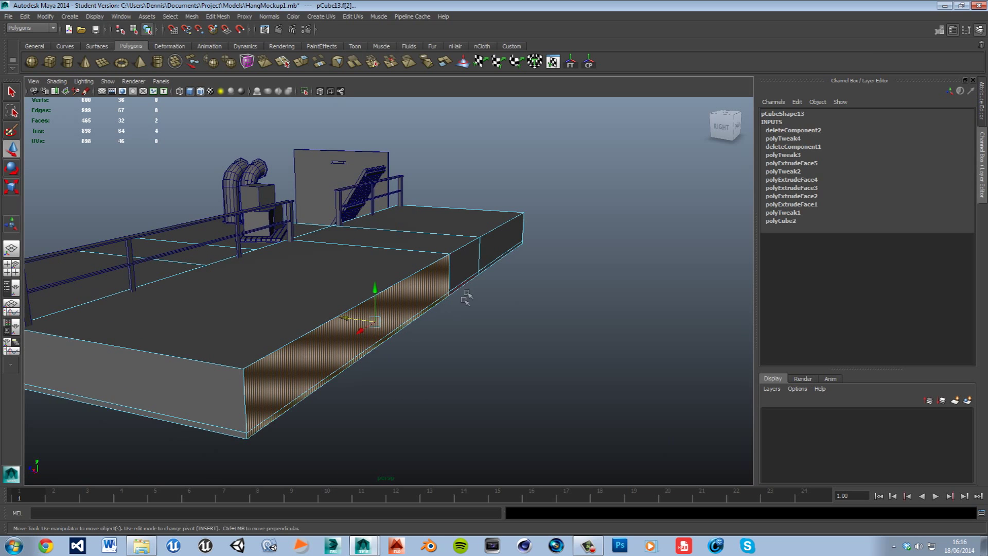
left_click(500, 260, "shift")
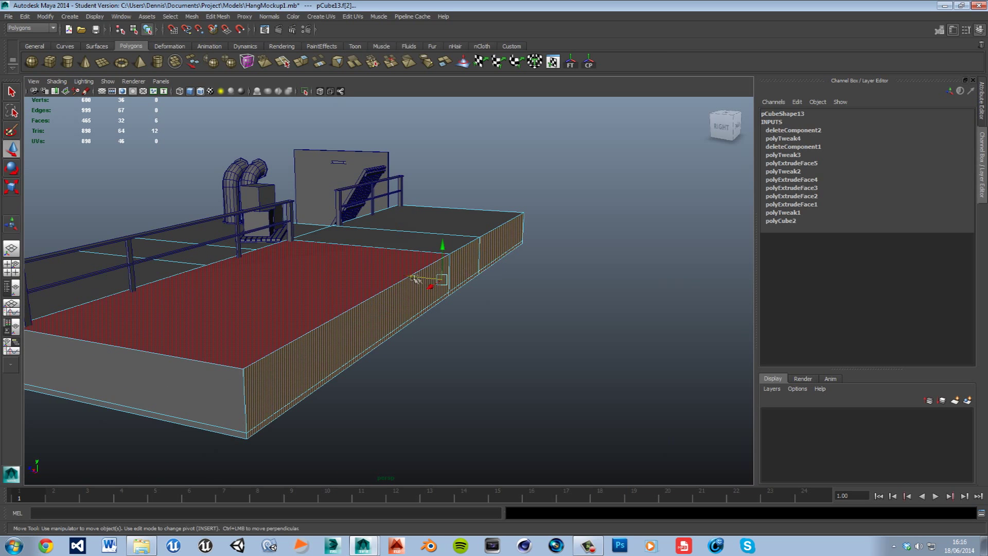
left_click_drag(416, 283, 455, 298)
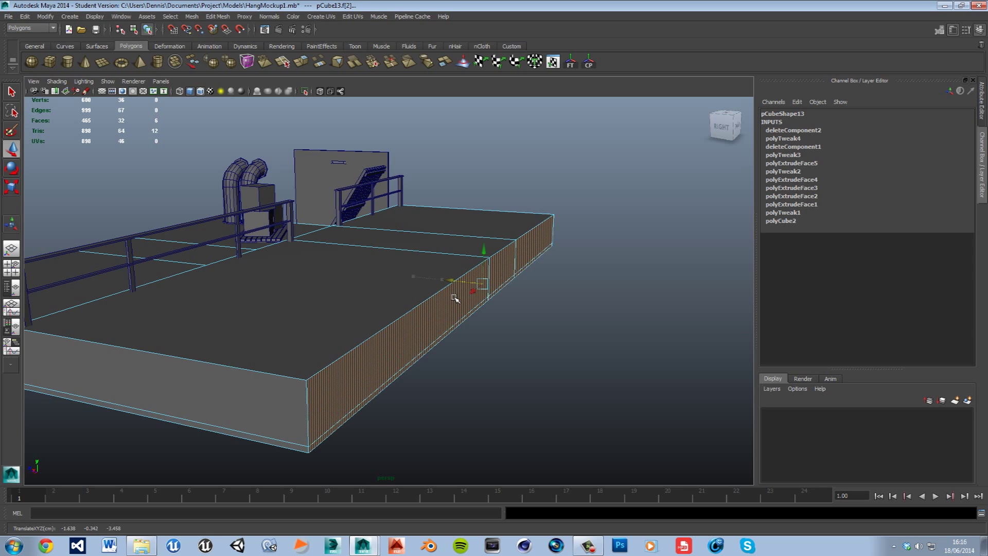
Extrude the short middle face and the adjoining far face of the raised platform's outer side outward by about 2.95
left_click(512, 280)
left_click(529, 274, "shift")
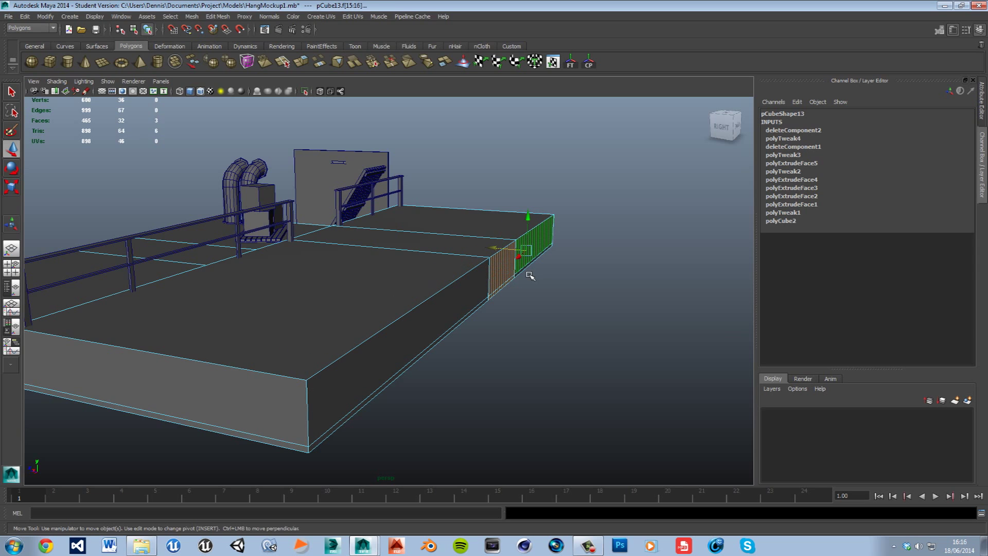
right_click_drag(551, 249, 538, 258, "shift")
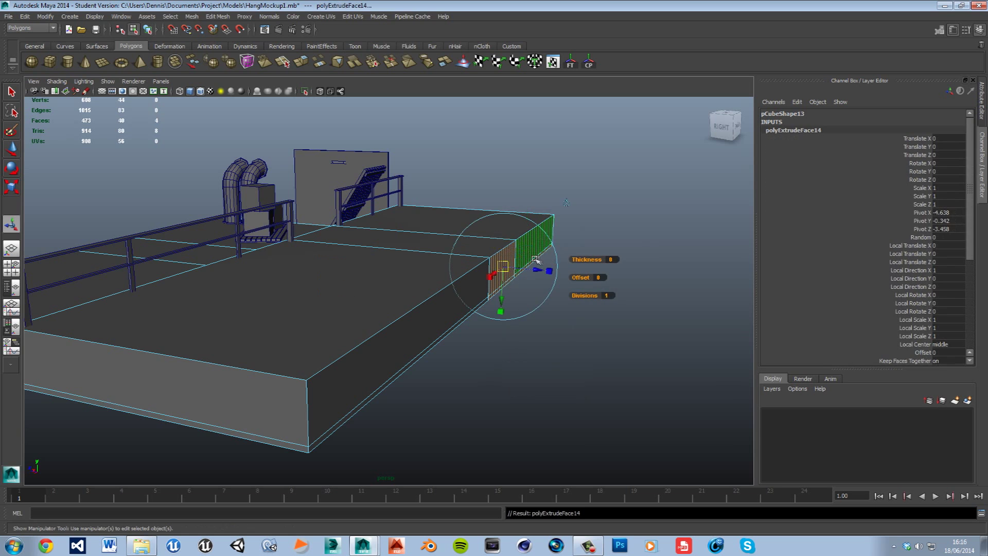
left_click_drag(539, 275, 639, 288)
middle_click_drag(638, 288, 486, 337, "alt")
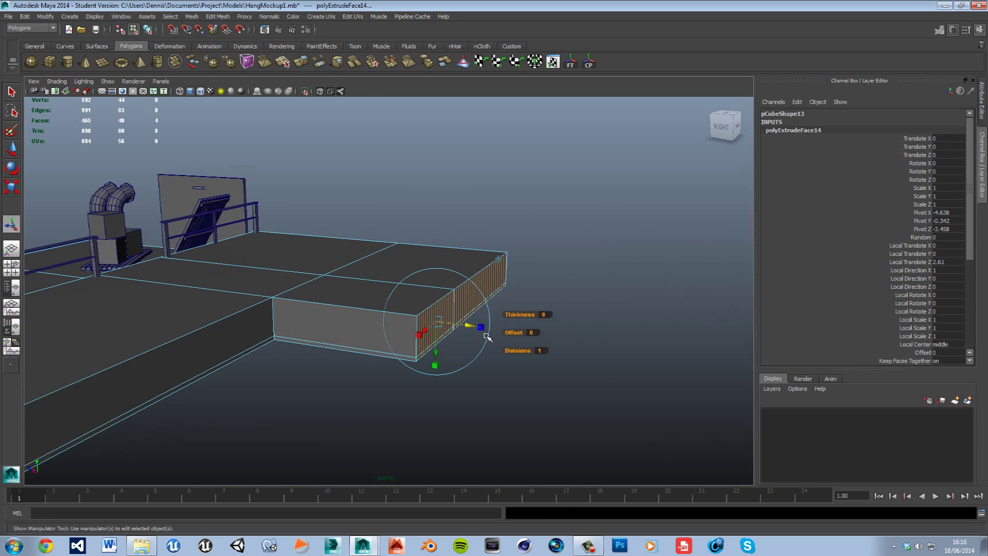
left_click_drag(475, 333, 495, 343)
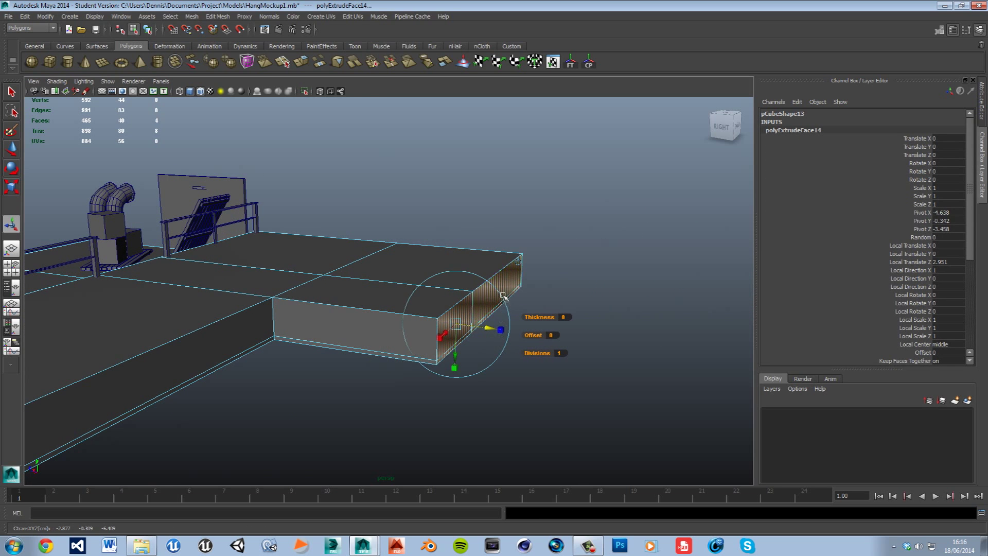
left_click_drag(313, 284, 425, 250, "alt")
key("ctrl+z")
key("shift+z")
left_click_drag(327, 260, 387, 274, "alt")
key("shift+z")
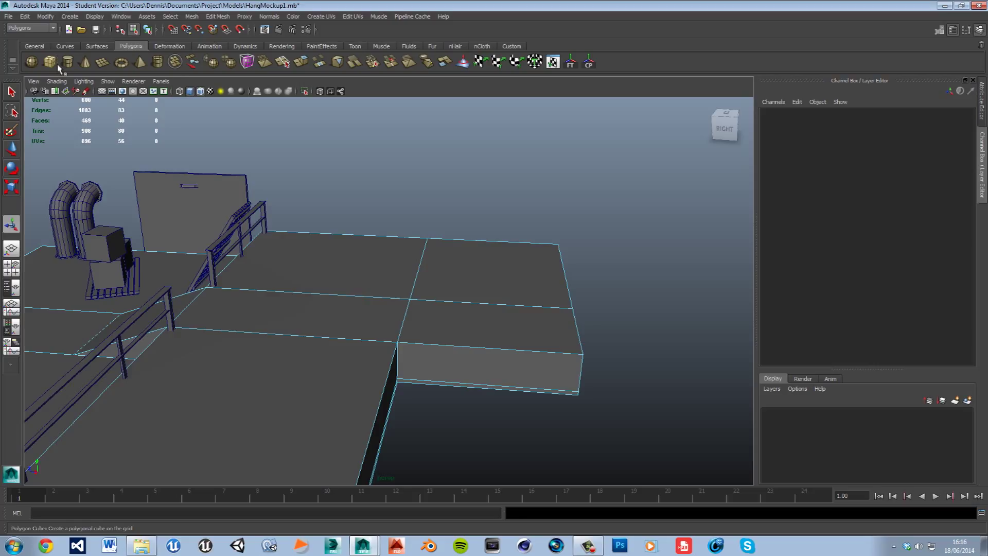
Create a polygon cube and raise it onto the raised platform near the far railing
left_click(57, 66)
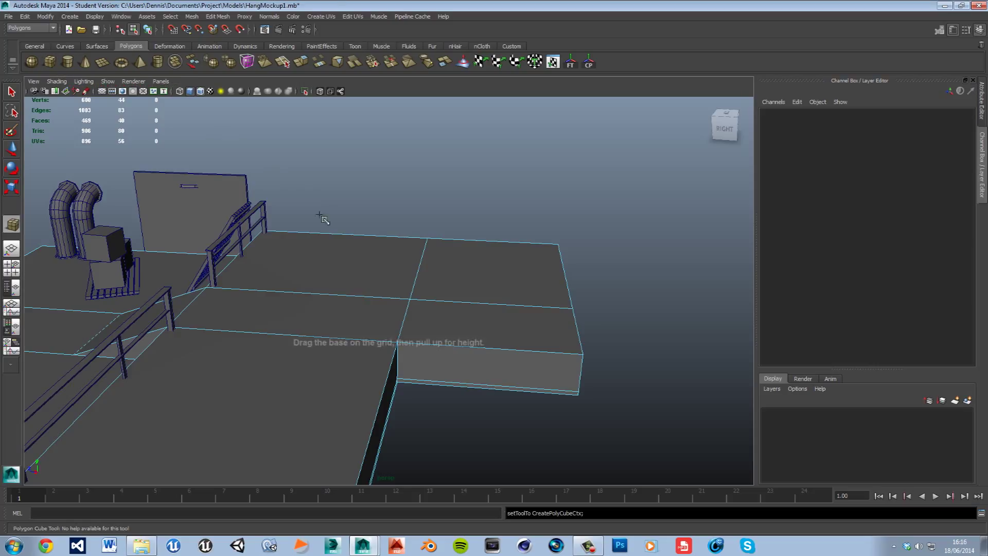
left_click(333, 265)
left_click_drag(331, 248, 333, 218)
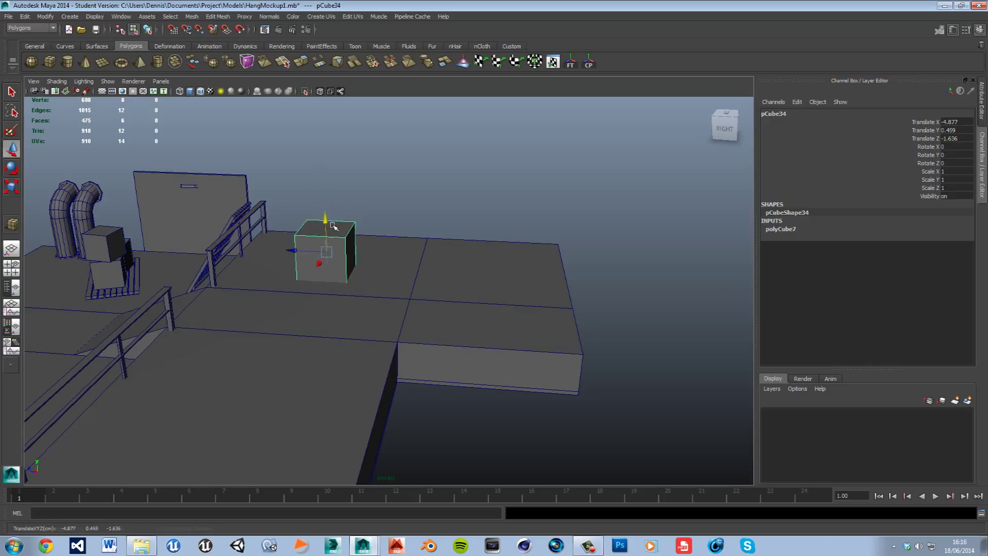
Scale the cube into a thin upright panel, about 4.55 in Y and 0.09 in Z, and move it toward the far railing
key("r")
left_click_drag(289, 250, 345, 227)
key("w")
key("r")
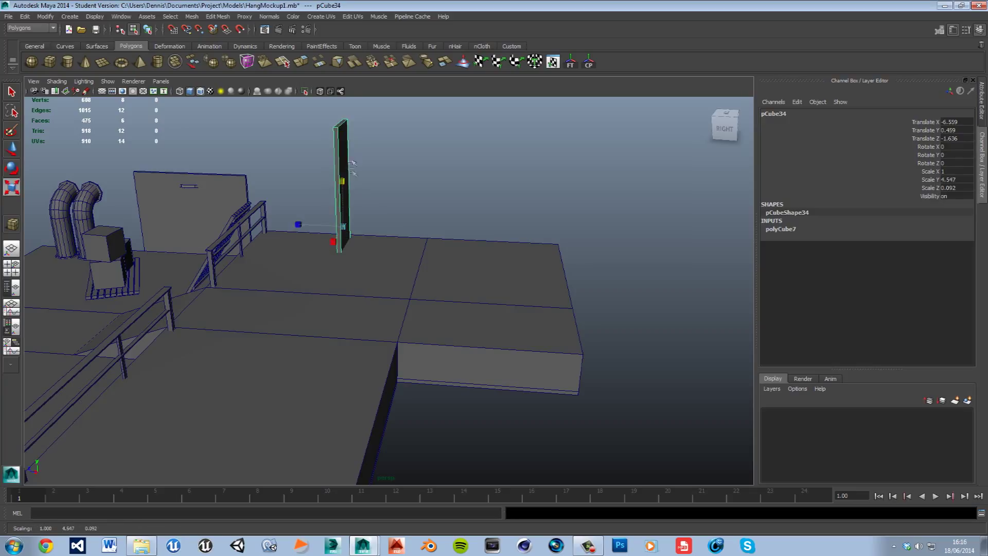
key("w")
left_click_drag(325, 226, 266, 228)
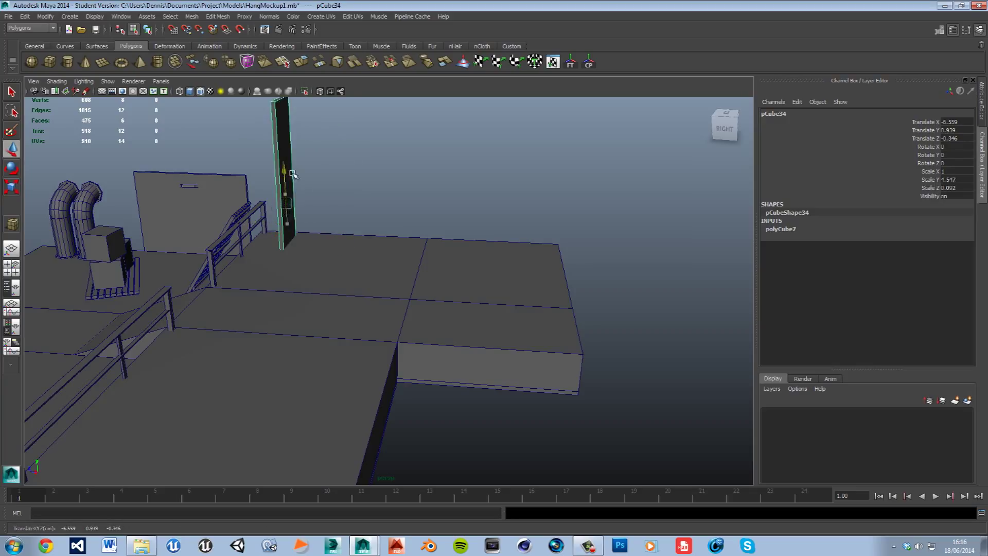
Reduce the panel's Y scale to about 2.1 and fit it as a wall standing on the raised platform
scroll(312, 121, "down", 5)
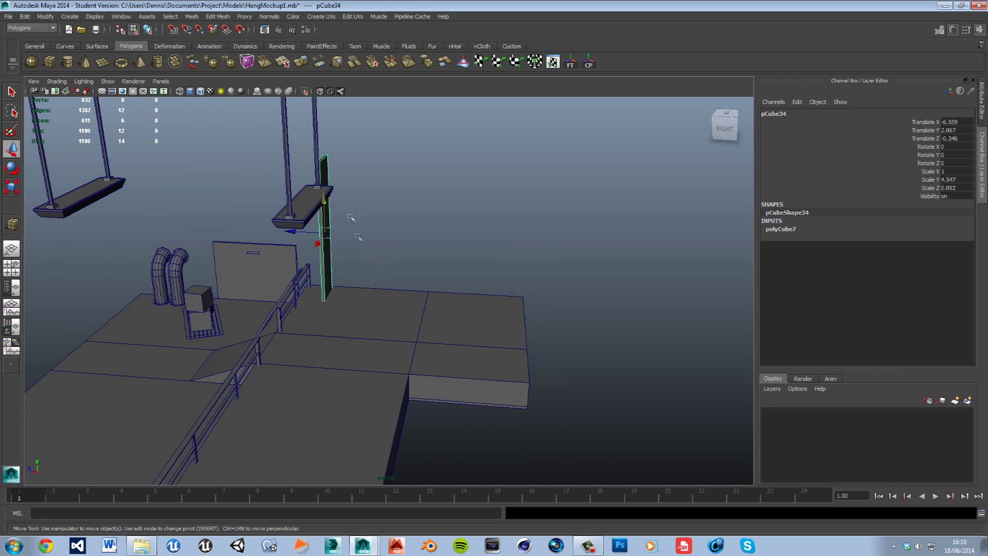
key("r")
left_click_drag(328, 215, 326, 220)
key("w")
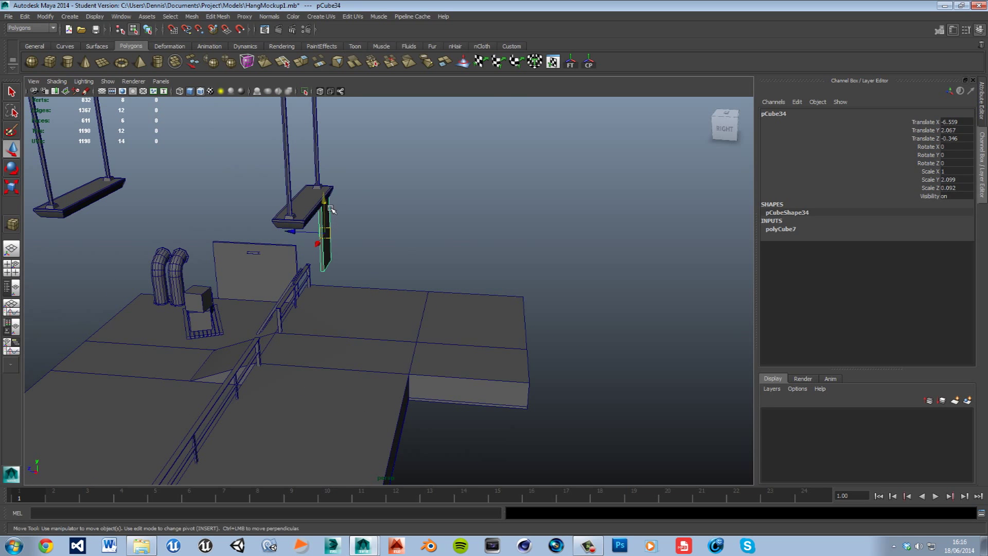
key("f")
left_click_drag(446, 262, 416, 263, "alt")
left_click_drag(403, 230, 437, 233)
left_click_drag(437, 232, 463, 311, "alt")
Extrude the wall's narrow end face facing the platform's middle by about 0.1 to form a corner section
left_click(520, 313)
left_click_drag(552, 311, 476, 297, "alt")
left_click_drag(579, 274, 461, 300, "alt")
right_click_drag(462, 300, 328, 267, "alt")
left_click(333, 261)
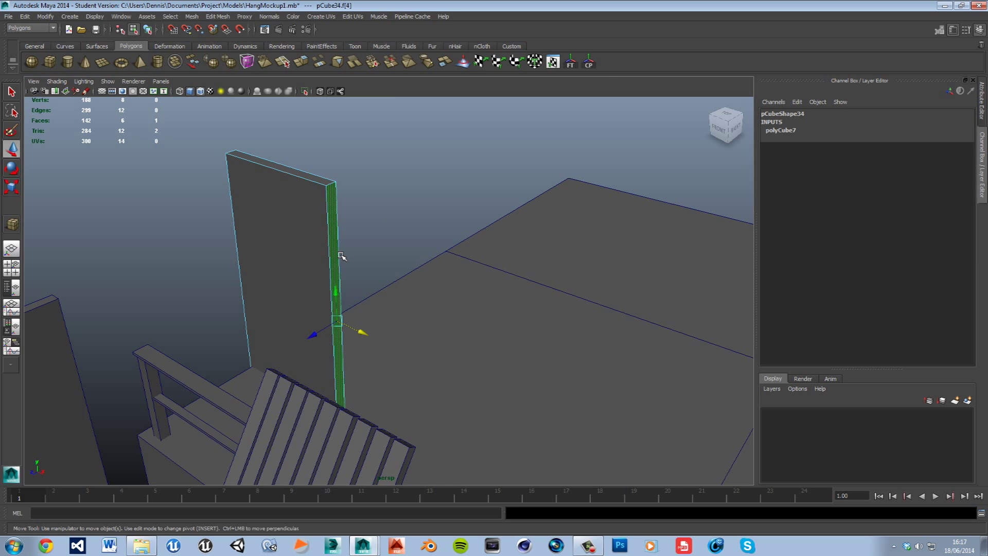
key("ctrl+e")
left_click_drag(368, 333, 407, 350, "alt")
right_click_drag(398, 304, 399, 335, "shift")
left_click_drag(406, 334, 414, 352)
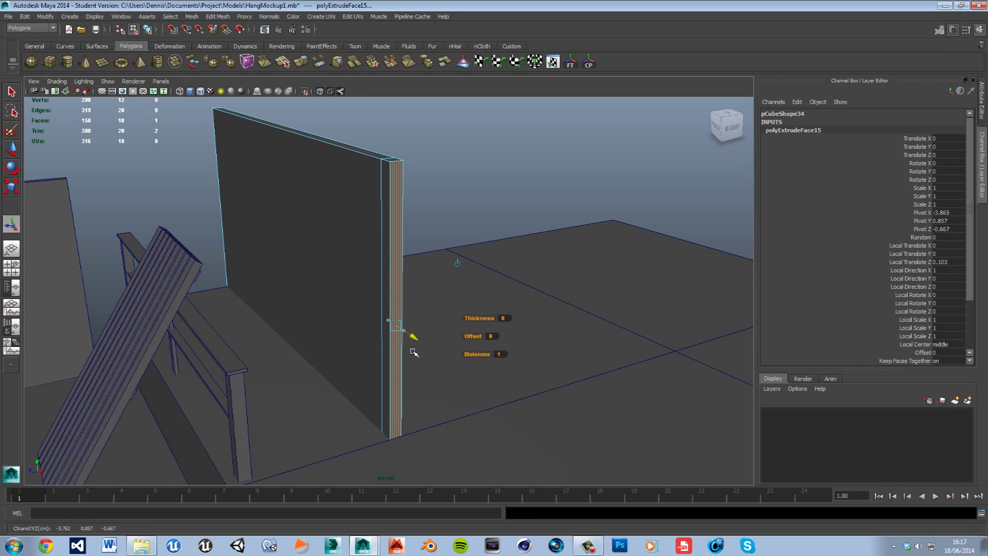
left_click_drag(503, 300, 453, 293, "alt")
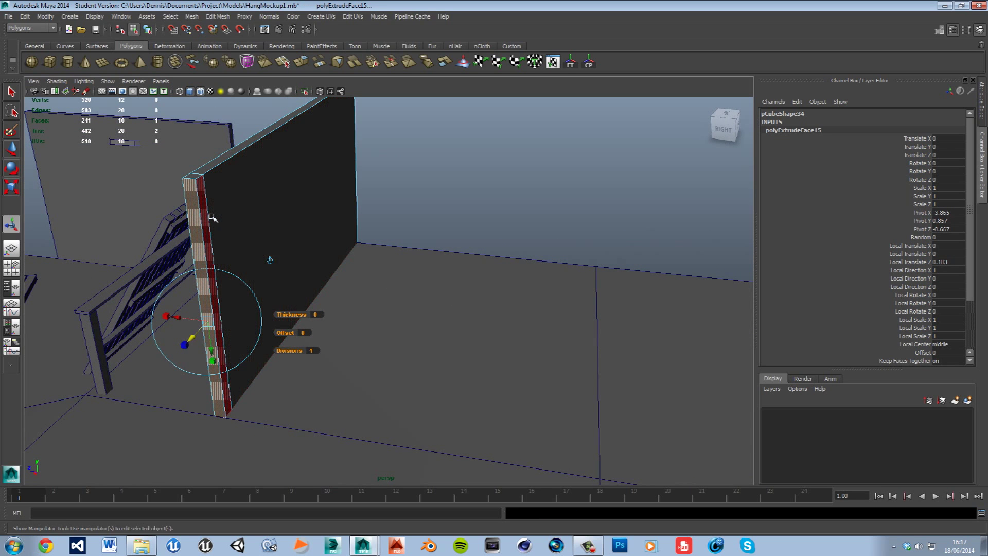
Extrude the corner section's side face outward by about 2.73 to form a second wall perpendicular to the first
left_click(212, 217)
right_click(212, 217, "shift")
right_click_drag(212, 217, 206, 235, "shift")
left_click_drag(248, 320, 617, 380)
right_click_drag(617, 379, 473, 327, "alt")
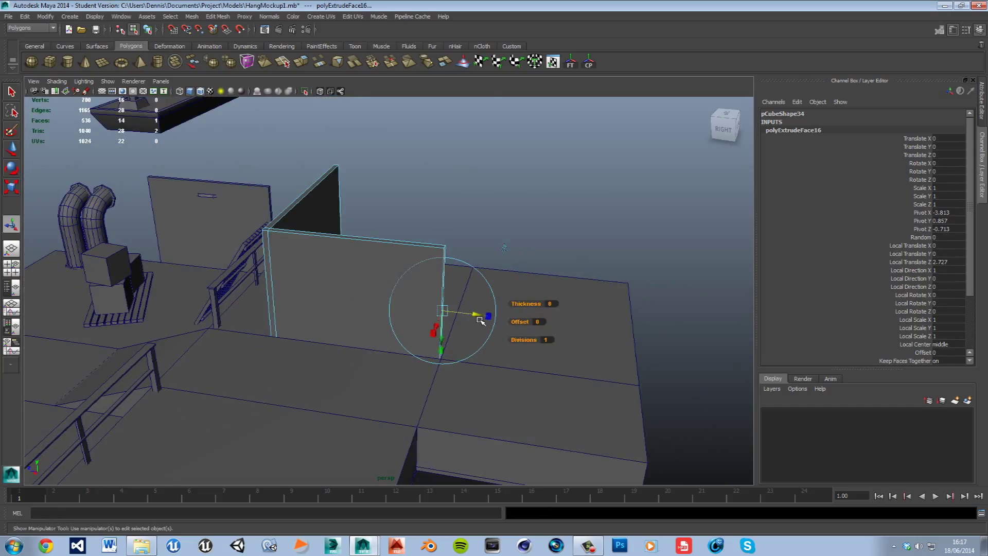
left_click_drag(480, 320, 470, 311)
scroll(470, 311, "up", 5)
right_click_drag(397, 253, 423, 309, "shift")
left_click_drag(426, 298, 434, 339)
middle_click_drag(434, 339, 420, 387, "alt")
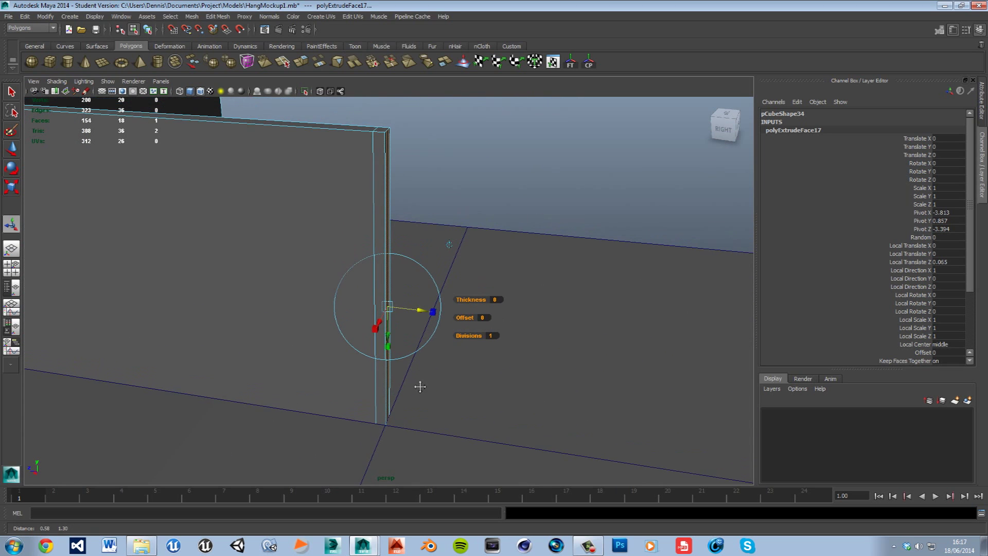
key("ctrl+z")
key("ctrl+z")
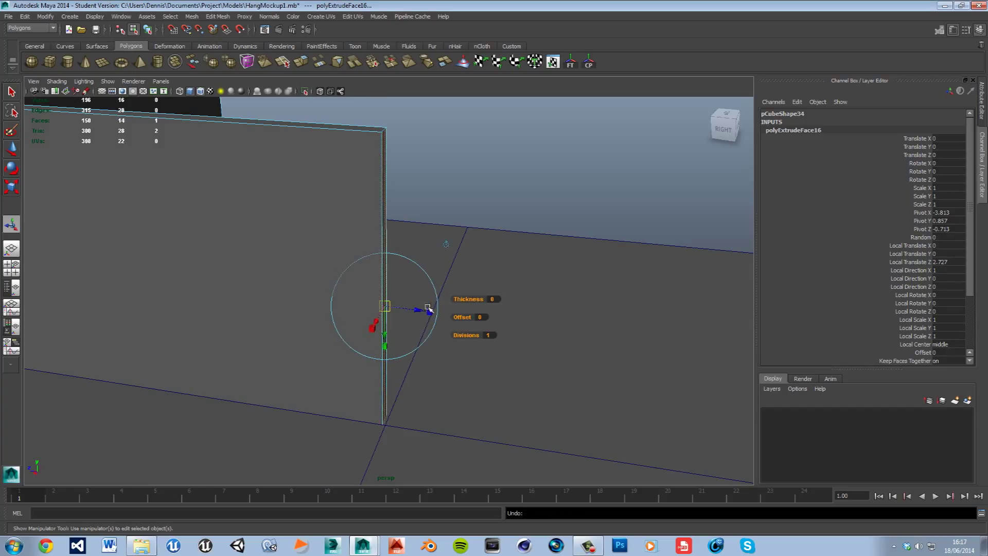
Lengthen the second wall's extrusion to 2.75 and extrude its end face about 0.07 further as a corner section
left_click_drag(422, 314, 426, 318)
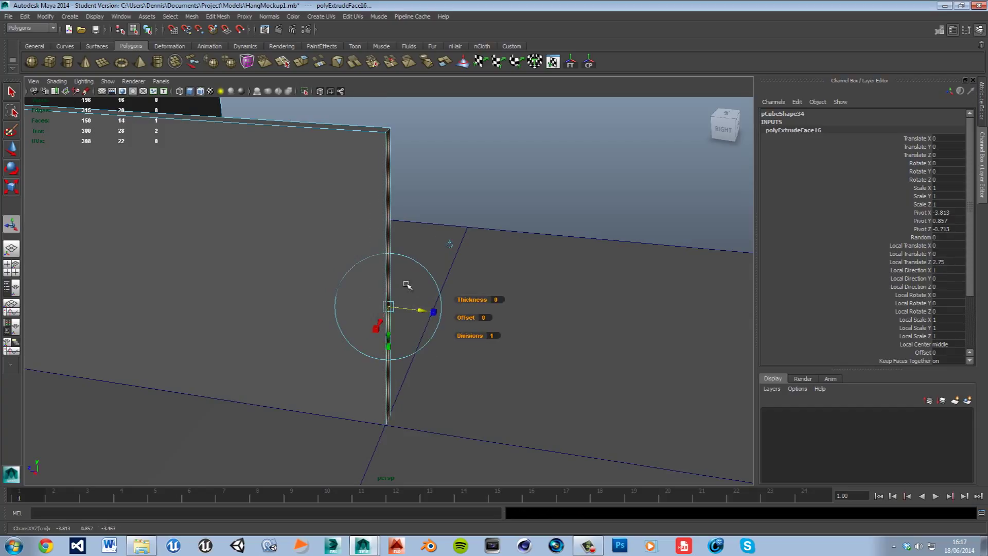
right_click_drag(398, 278, 389, 296, "shift")
mouse_move(432, 311)
left_mouse_down()
mouse_move(445, 318)
mouse_move(437, 324)
left_mouse_up()
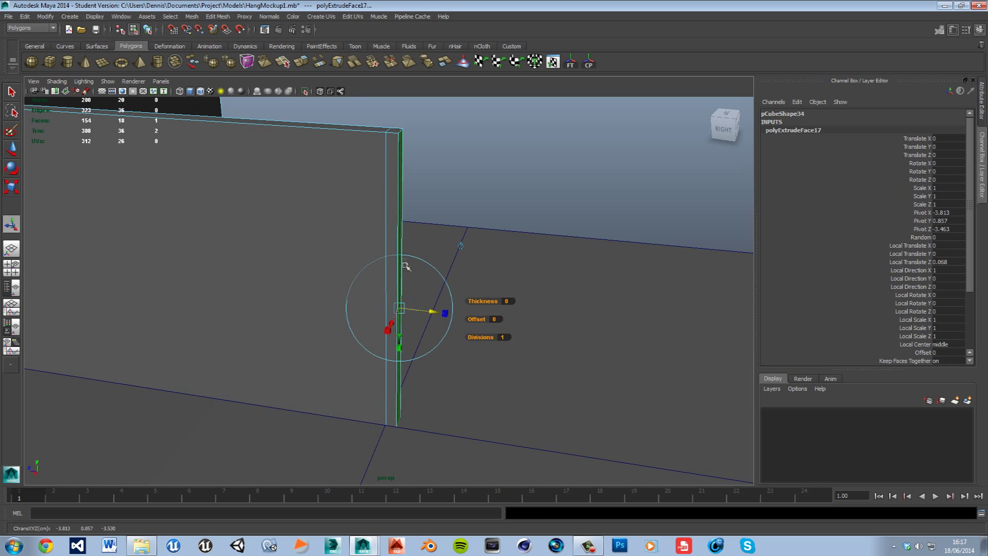
Extrude the new corner section's side face to form a third wall reaching the inner corner of the platform extension
left_click(397, 216)
key("ctrl+e")
scroll(401, 327, "down", 3)
middle_click_drag(401, 327, 437, 278, "alt")
left_click_drag(402, 274, 376, 343)
Delete the narrow end faces at both open ends of the connected walls
left_click(374, 341)
key("Delete")
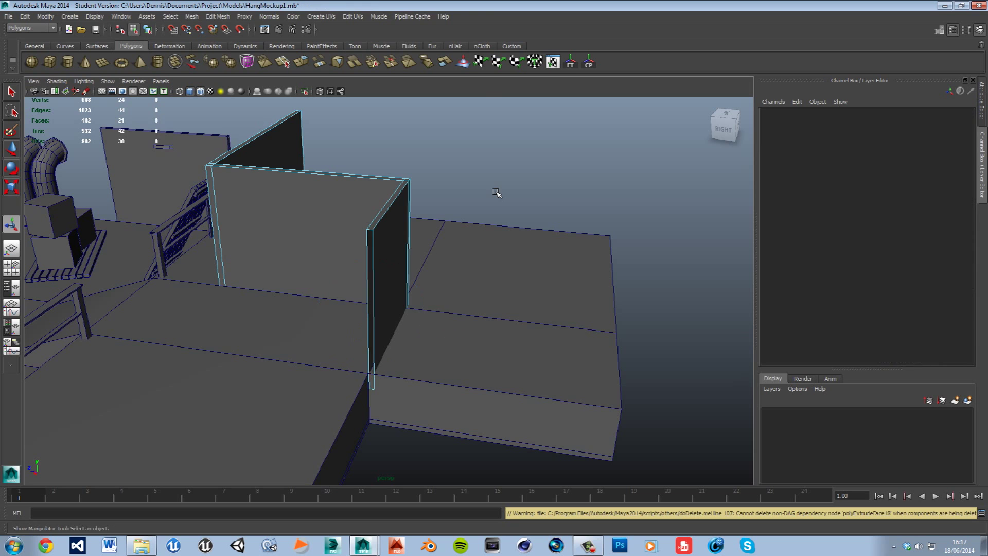
left_click_drag(302, 293, 427, 269, "alt")
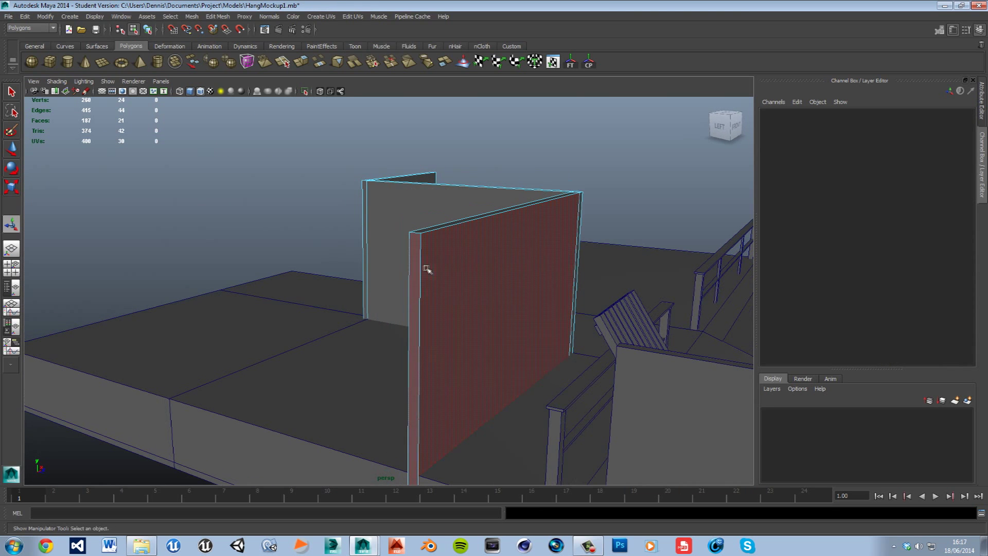
left_click(416, 274)
key("Delete")
Select all the top faces of the connected walls and adjust the wall height by moving them vertically
left_click_drag(535, 280, 492, 290, "alt")
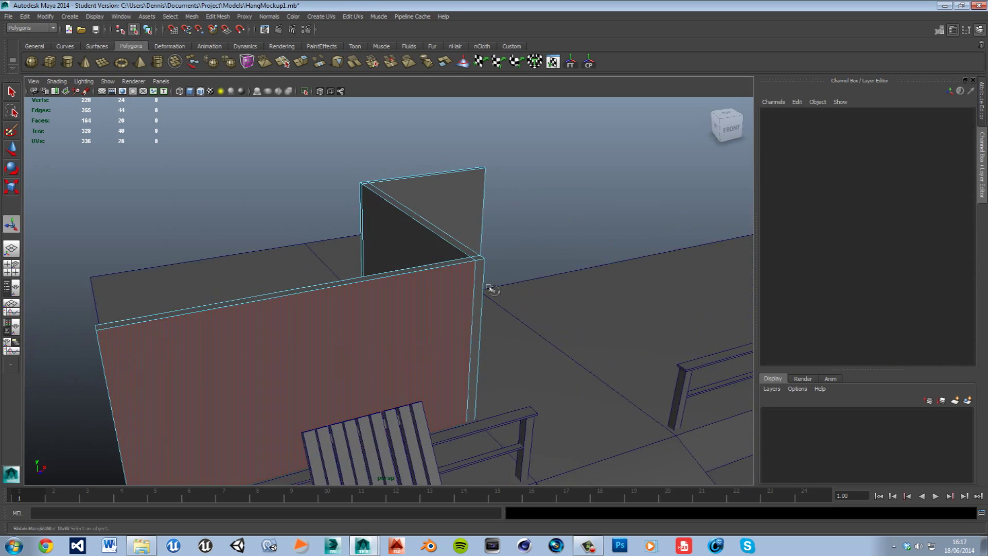
left_click(466, 267)
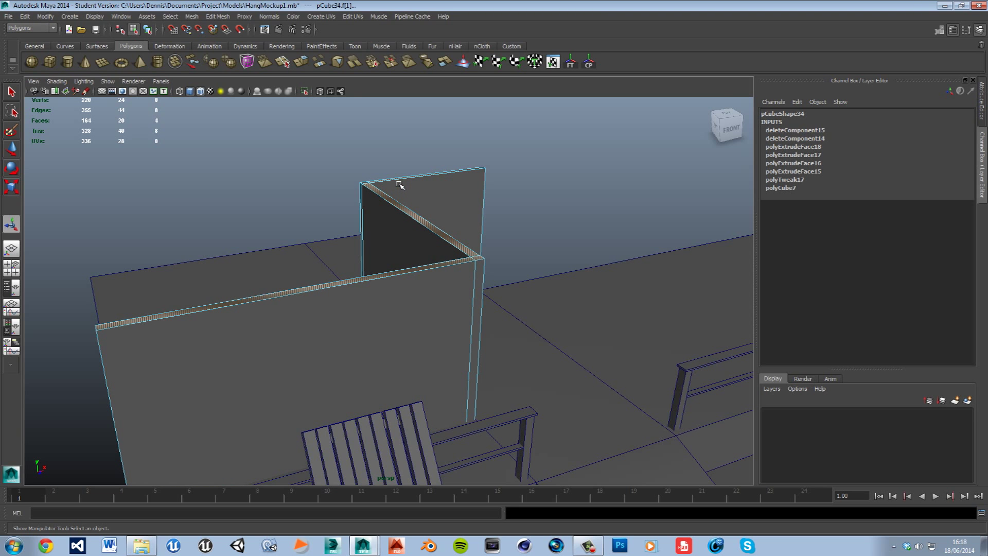
left_click_drag(382, 227, 400, 250, "alt")
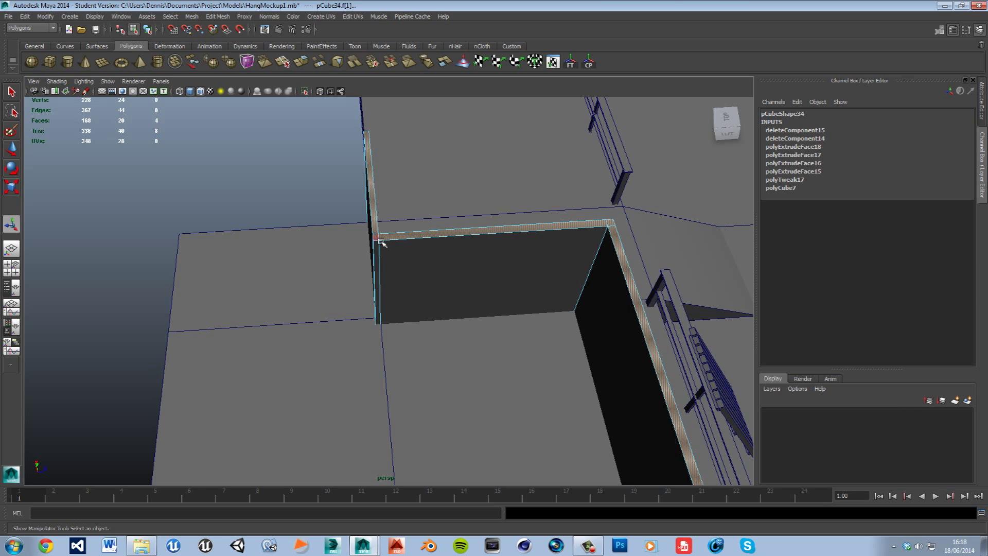
left_click_drag(553, 301, 489, 246, "alt")
key("w")
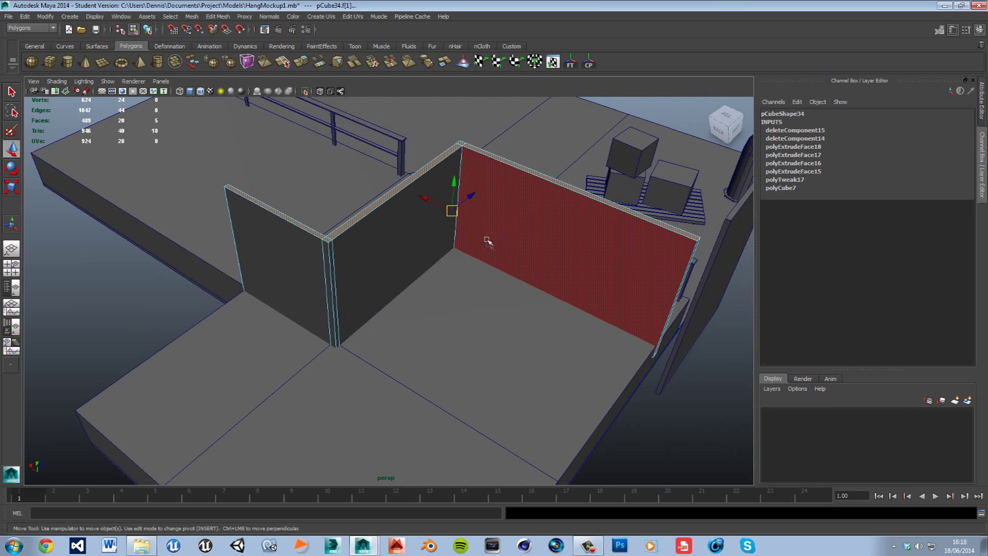
left_click_drag(459, 186, 453, 213)
left_click_drag(483, 242, 439, 248, "alt")
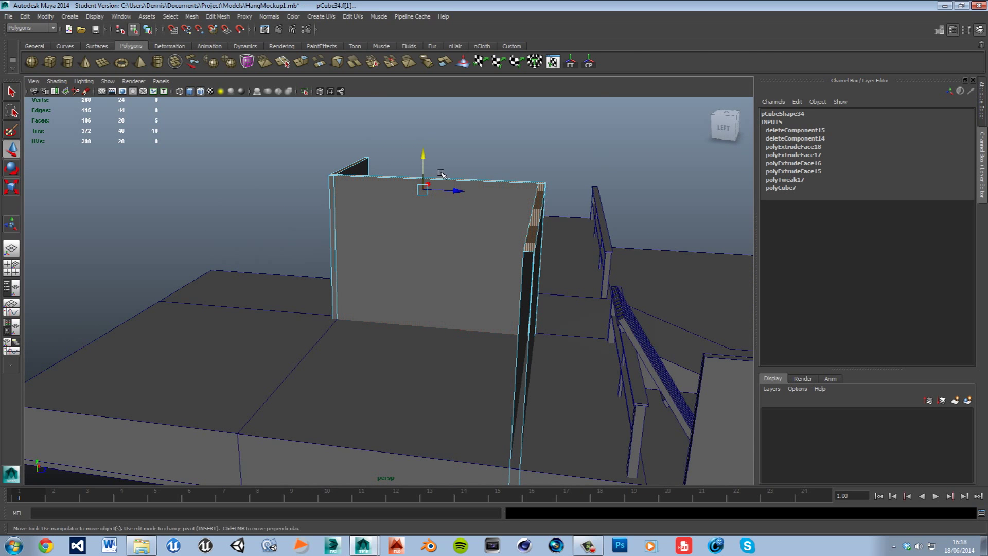
left_click_drag(427, 164, 428, 164)
Delete the selected top faces of the connected walls and return to object selection
left_click_drag(376, 269, 428, 275, "alt")
key("Delete")
right_click_drag(384, 236, 415, 232)
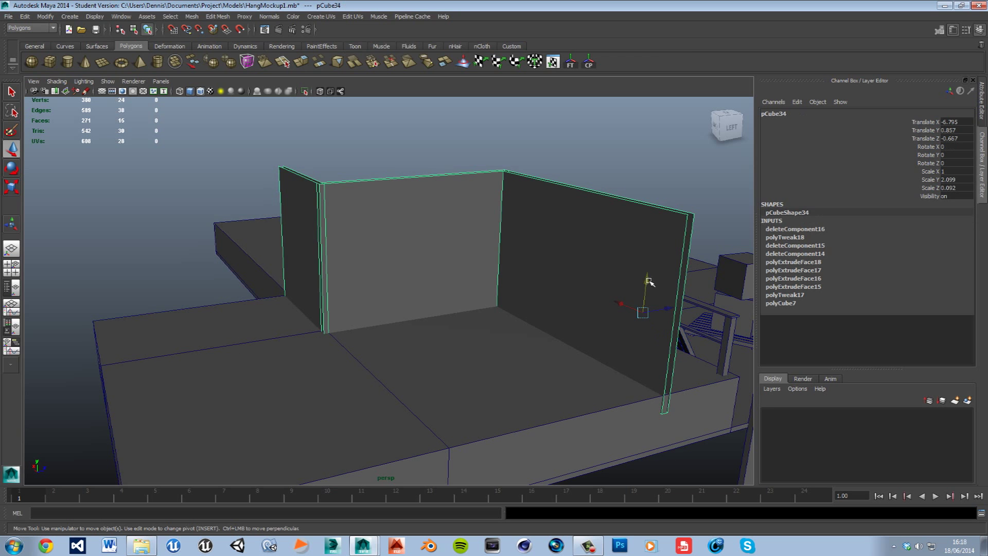
Raise the wall object to Translate Y 2.337 and delete the faces along the undersides of its walls
left_click_drag(647, 290, 647, 257)
left_click_drag(633, 335, 409, 330, "alt")
right_click_drag(247, 305, 250, 323)
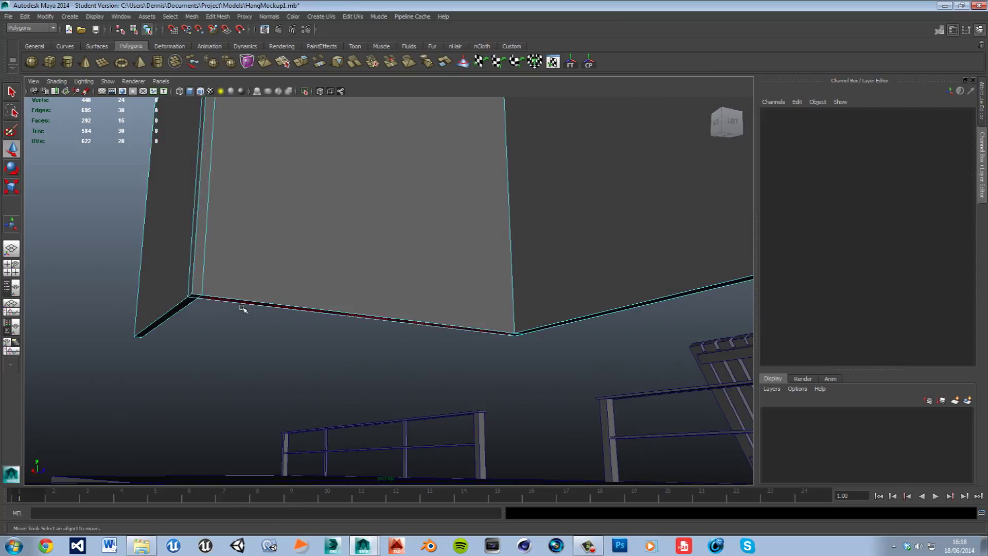
left_click(215, 305)
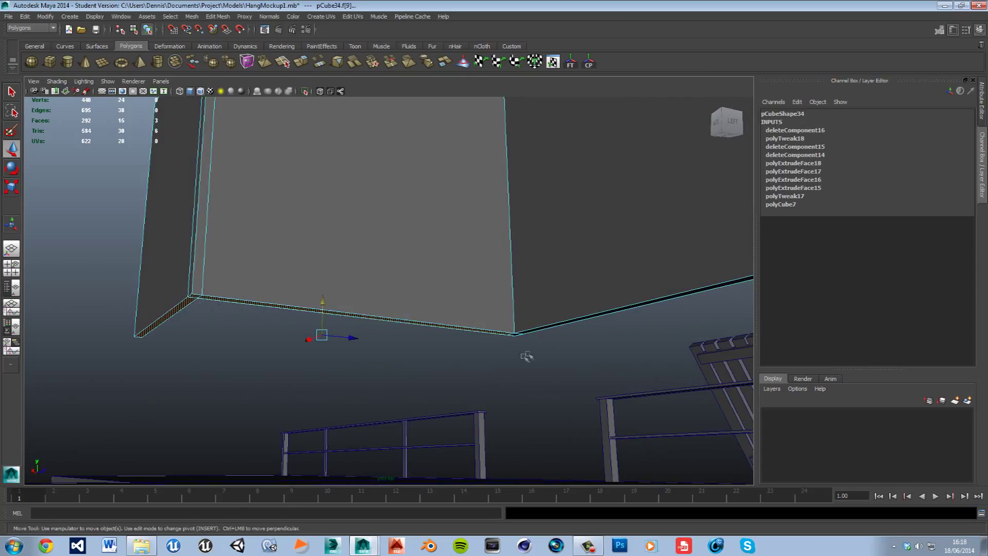
left_click_drag(532, 338, 227, 360, "alt")
left_click(293, 310)
left_click_drag(276, 315, 298, 341, "alt")
left_click_drag(387, 362, 377, 287, "alt")
right_click_drag(377, 286, 399, 272)
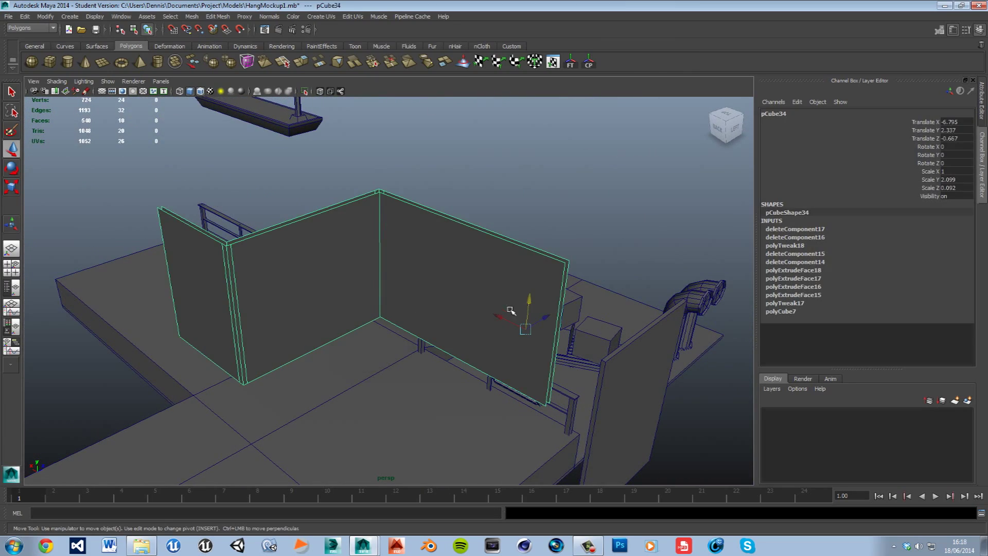
Lower the wall object back onto the platform at Translate Y 1.062
left_click_drag(537, 304, 538, 385)
left_click(490, 260)
left_click_drag(490, 260, 464, 363, "alt")
scroll(463, 364, "up", 6)
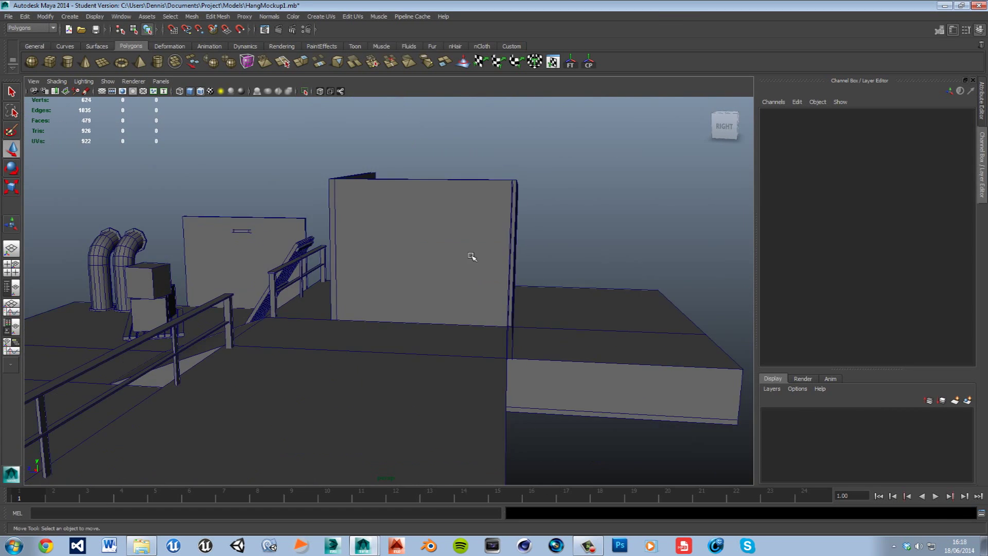
left_click_drag(489, 320, 404, 357, "alt")
left_click(396, 317)
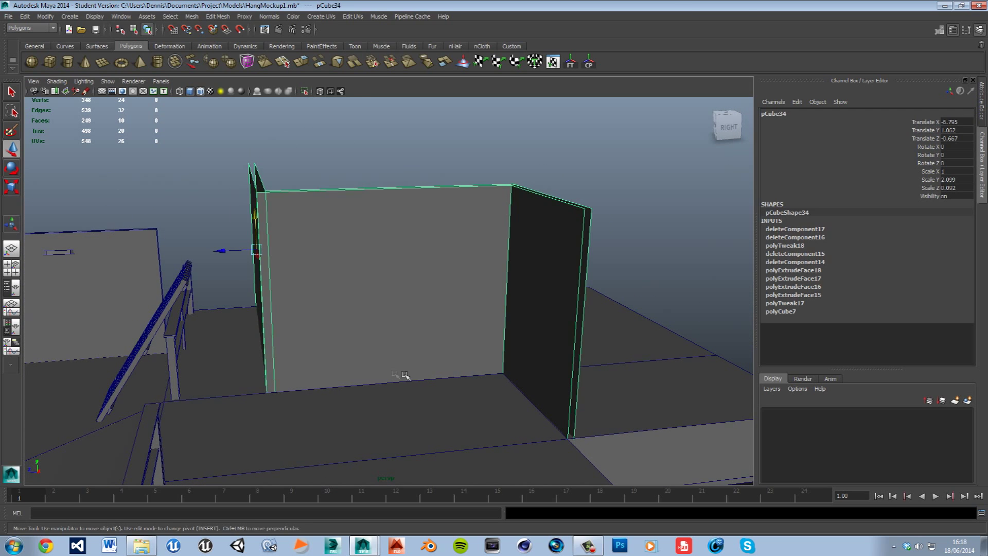
Duplicate the small fixture from the neighbouring wall and place the copy at Translate X -3.775, Y 1.603 and Z -2.203
scroll(396, 370, "up", 3)
left_click(101, 251)
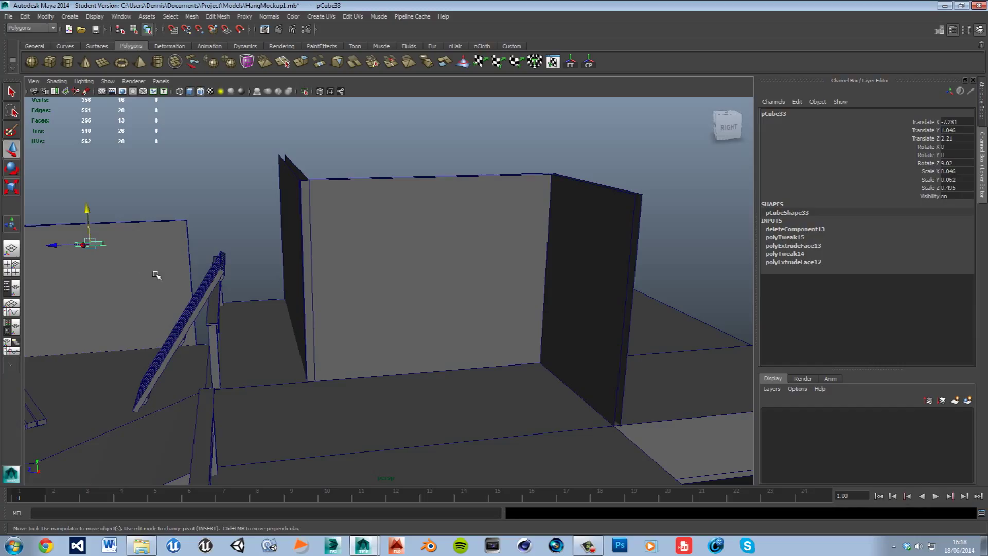
key("ctrl+d")
middle_click_drag(67, 254, 92, 253)
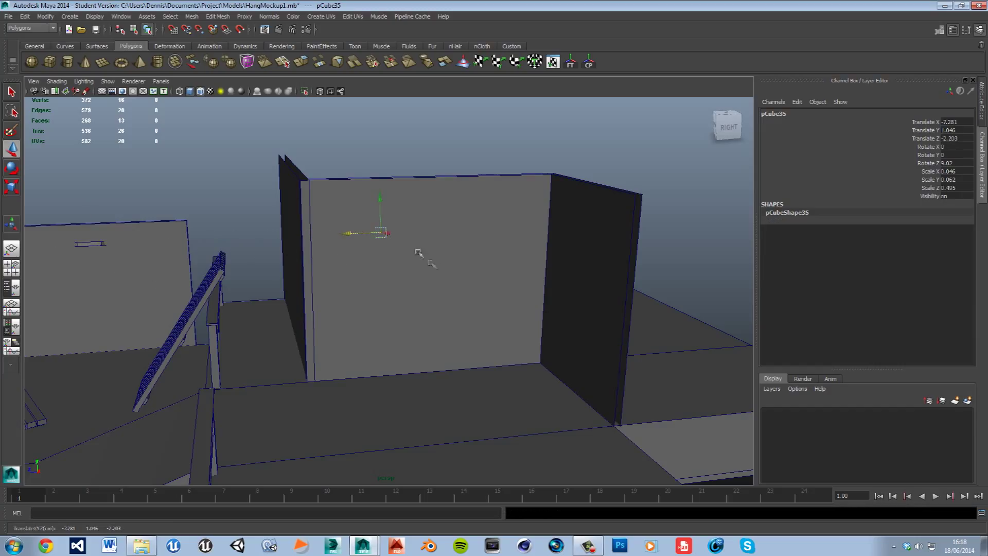
left_click_drag(419, 253, 467, 274, "alt")
middle_click_drag(177, 262, 206, 262)
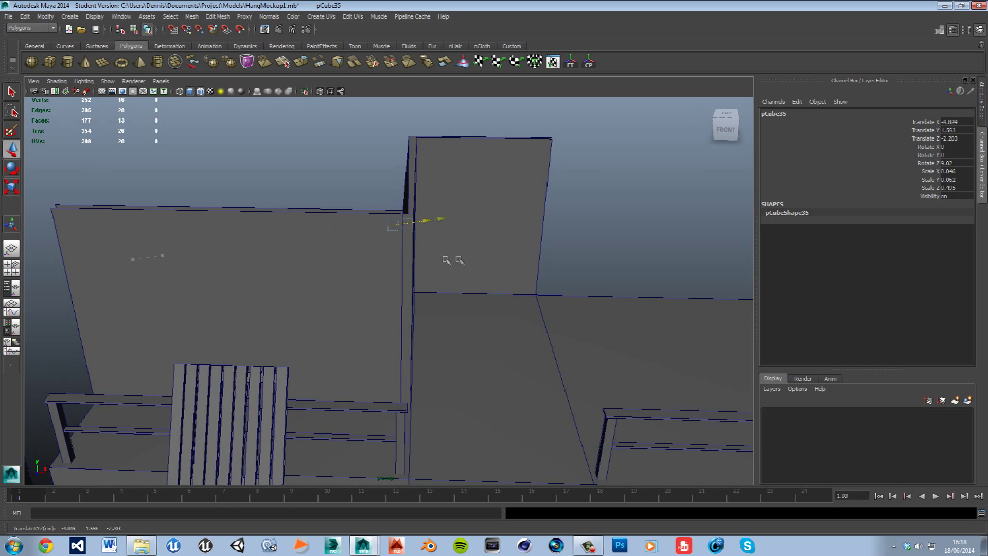
left_click_drag(466, 258, 330, 239, "alt")
Reposition the duplicated fixture on the wall face at Translate Y 1.882 and Translate Z -2.098
key("space")
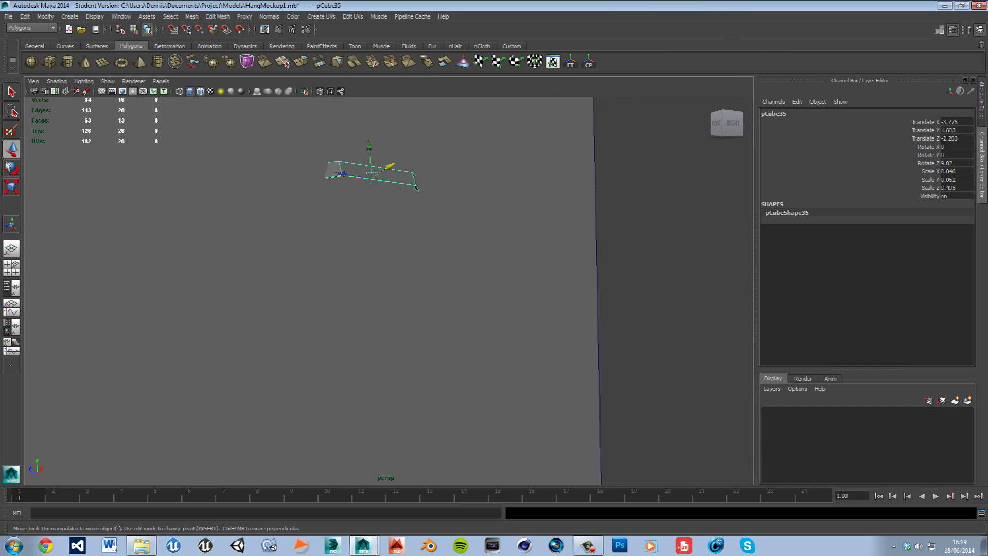
double_click(12, 150)
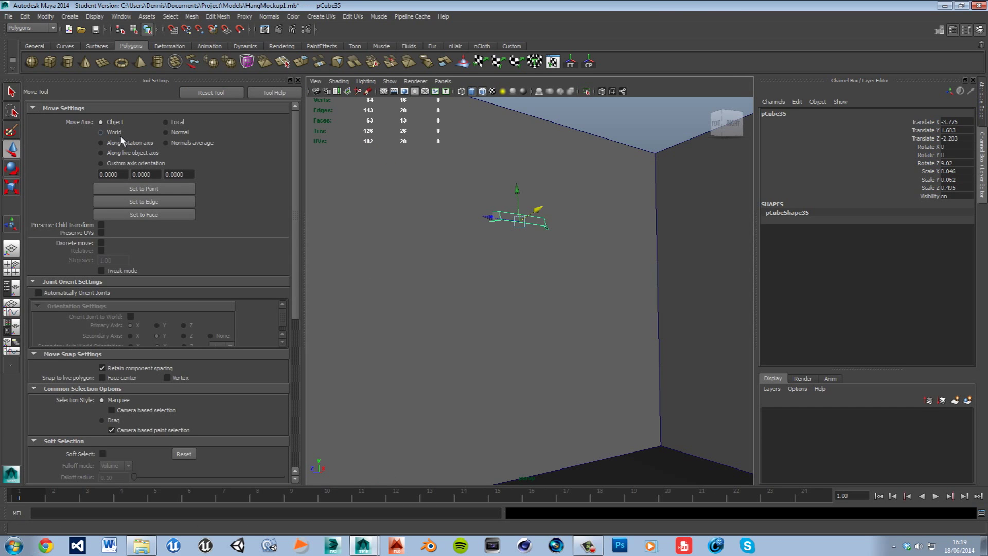
left_click(298, 81)
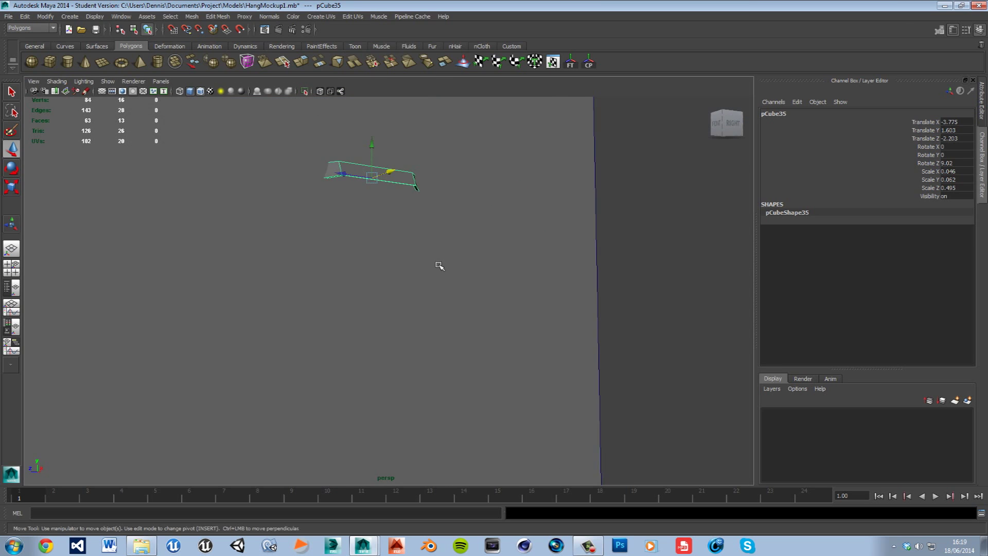
scroll(443, 265, "down", 5)
left_click_drag(406, 285, 339, 252, "alt")
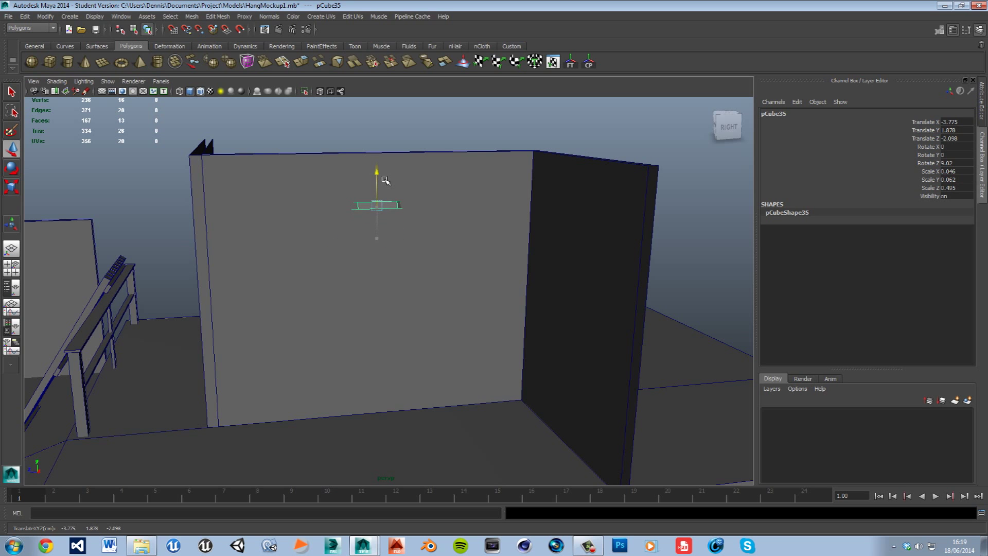
left_click(446, 130)
left_click_drag(367, 246, 379, 206, "alt")
left_click(380, 208)
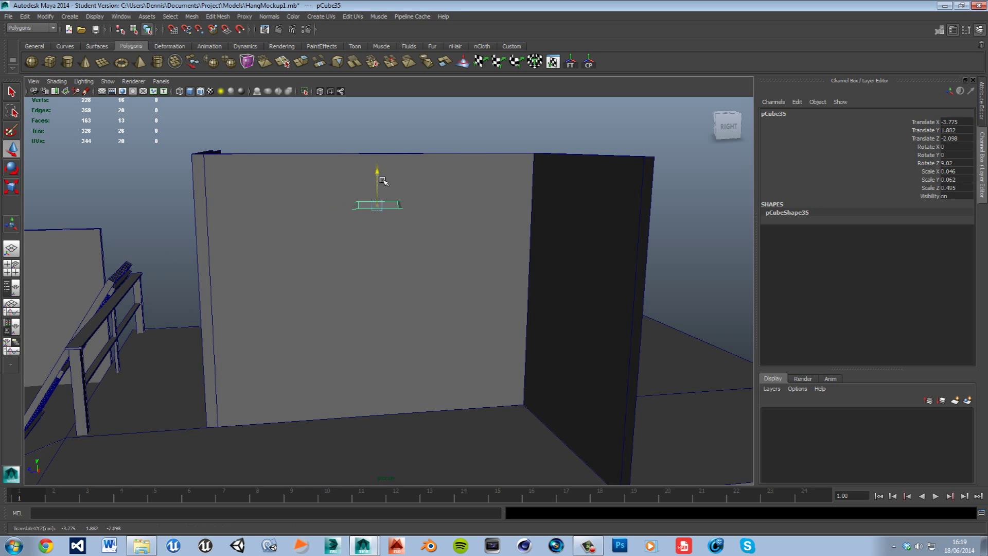
left_click(408, 145)
mouse_move(401, 265)
left_mouse_down("alt")
mouse_move(485, 271)
mouse_move(454, 278)
mouse_move(454, 295)
mouse_move(448, 278)
mouse_move(415, 270)
left_mouse_up("alt")
Insert a horizontal edge loop across the connected walls just below the duplicated fixture
left_click(333, 302)
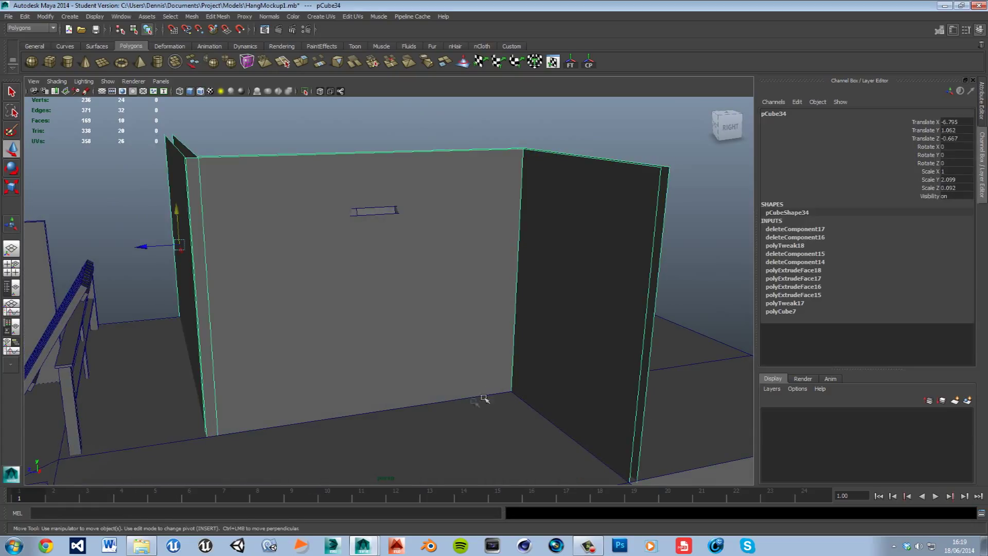
right_click(303, 166)
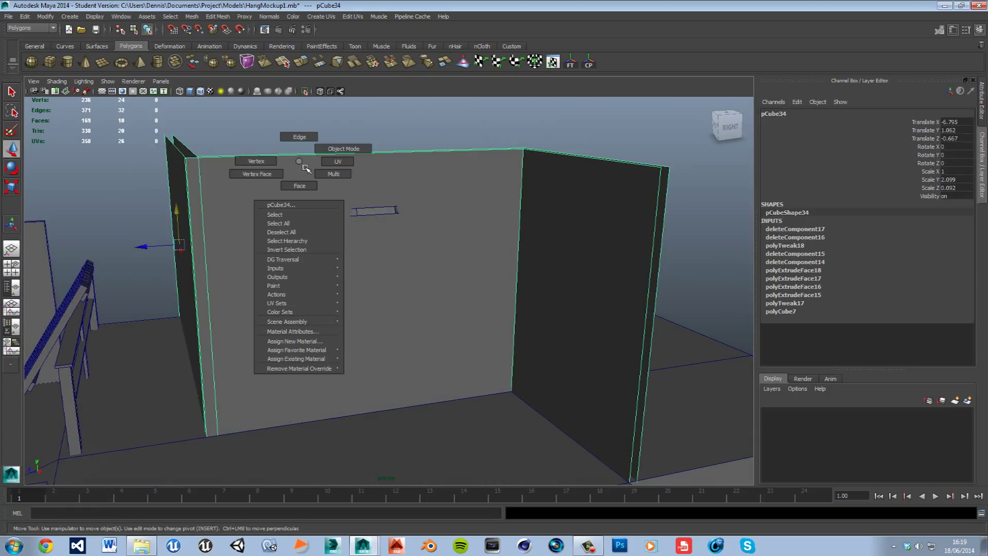
right_click_drag(308, 162, 309, 150)
left_click(334, 159)
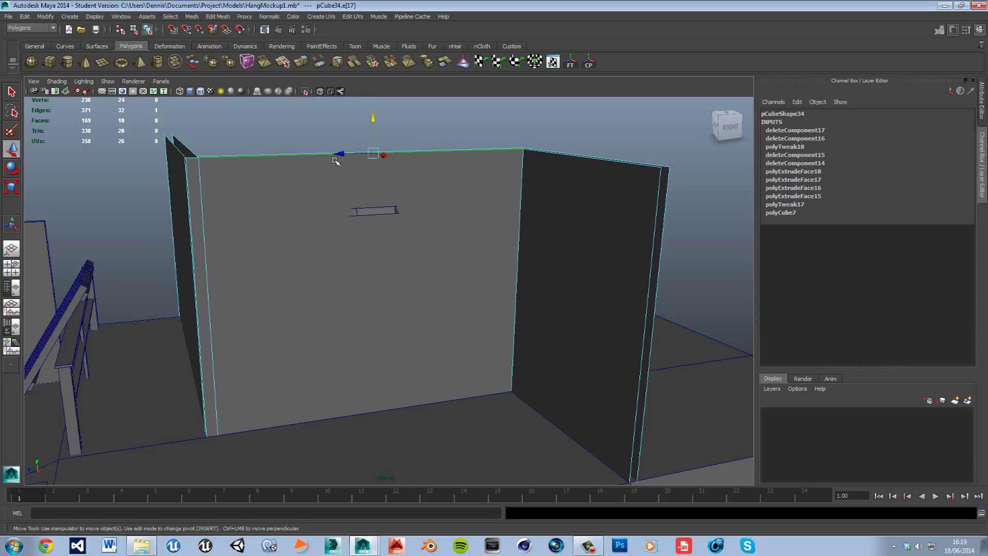
right_click(317, 154, "shift")
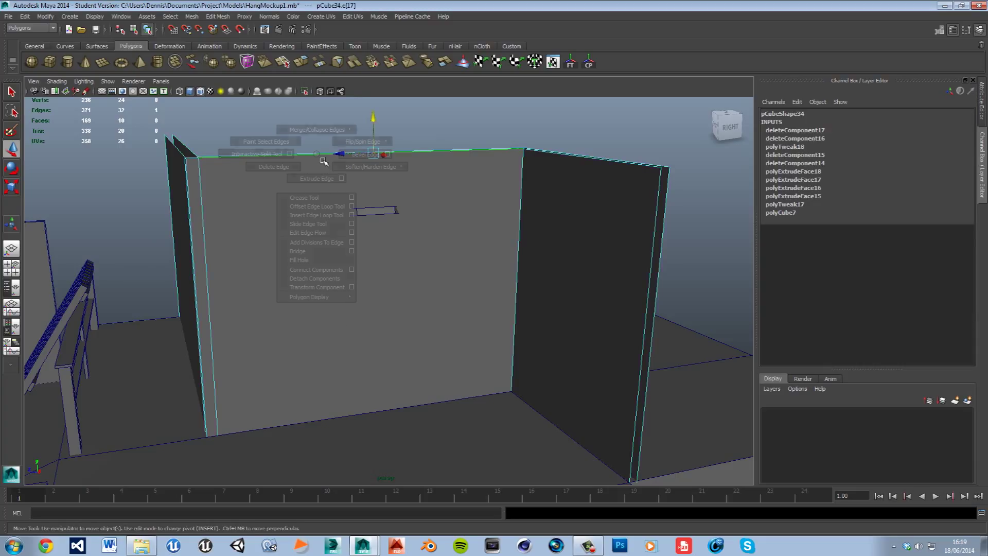
left_click(330, 216)
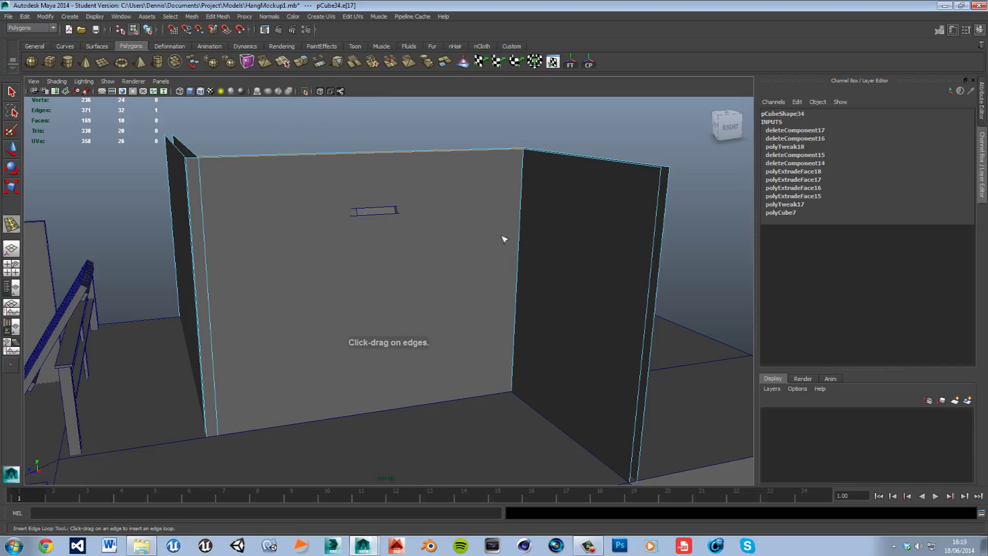
scroll(485, 274, "up", 3)
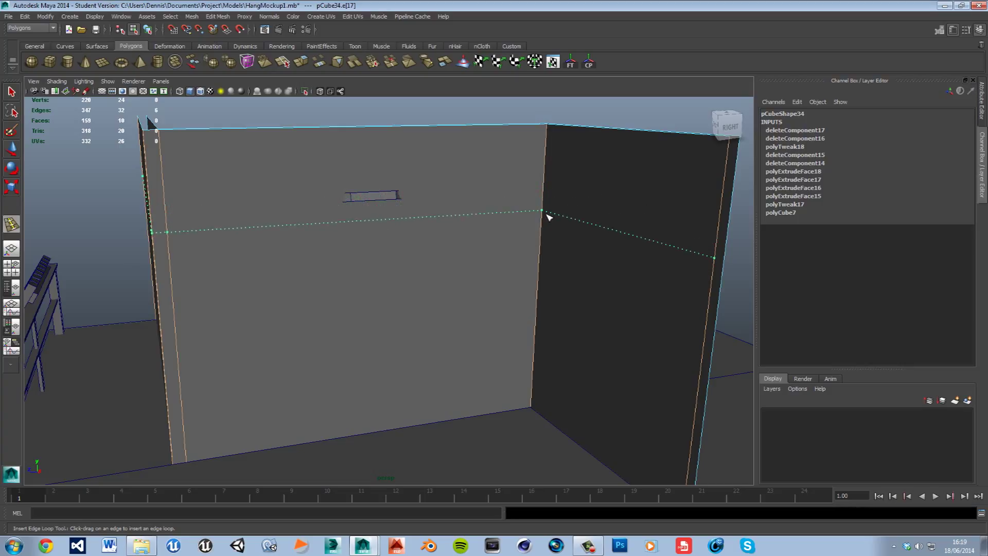
left_click(547, 215)
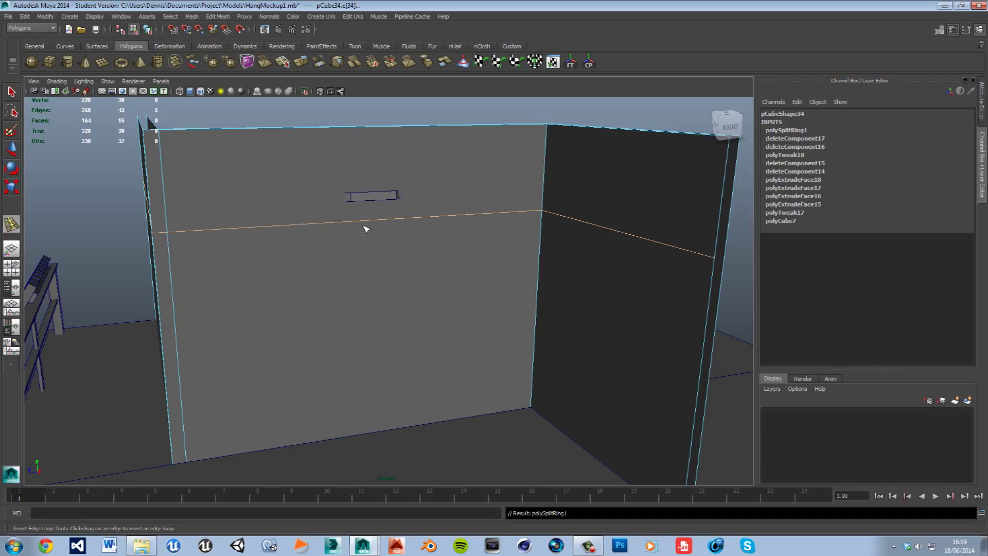
Insert two vertical edge loops in the wall, one on each side of the duplicated fixture
left_click(326, 235)
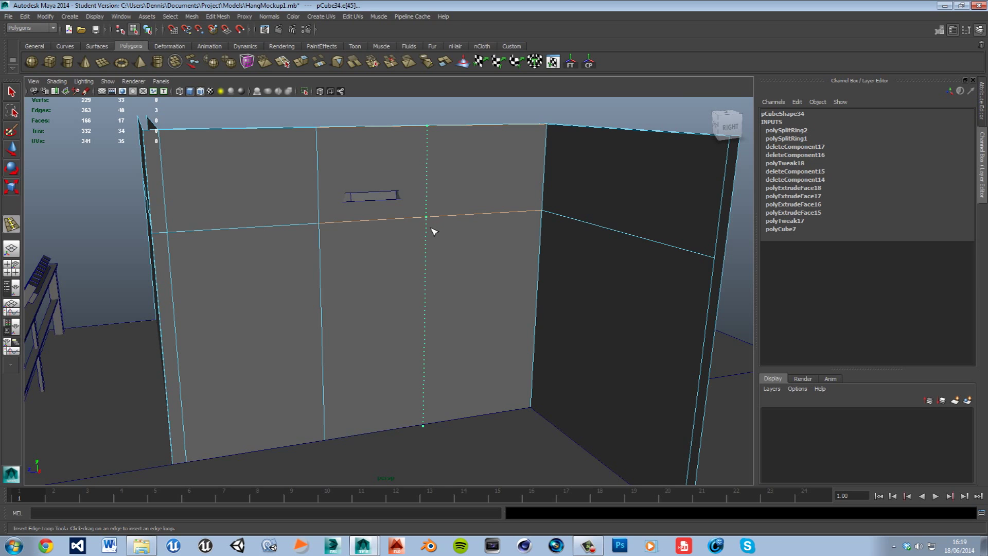
left_click_drag(431, 232, 433, 234)
mouse_move(472, 301)
left_mouse_down("alt")
mouse_move(424, 300)
mouse_move(458, 300)
left_mouse_up("alt")
Delete the wall face between the vertical edge loops below the fixture to open a doorway
right_click_drag(367, 255, 376, 284)
scroll(388, 309, "up", 6)
left_click(11, 93)
scroll(369, 318, "down", 2)
left_click(369, 310)
key("Delete")
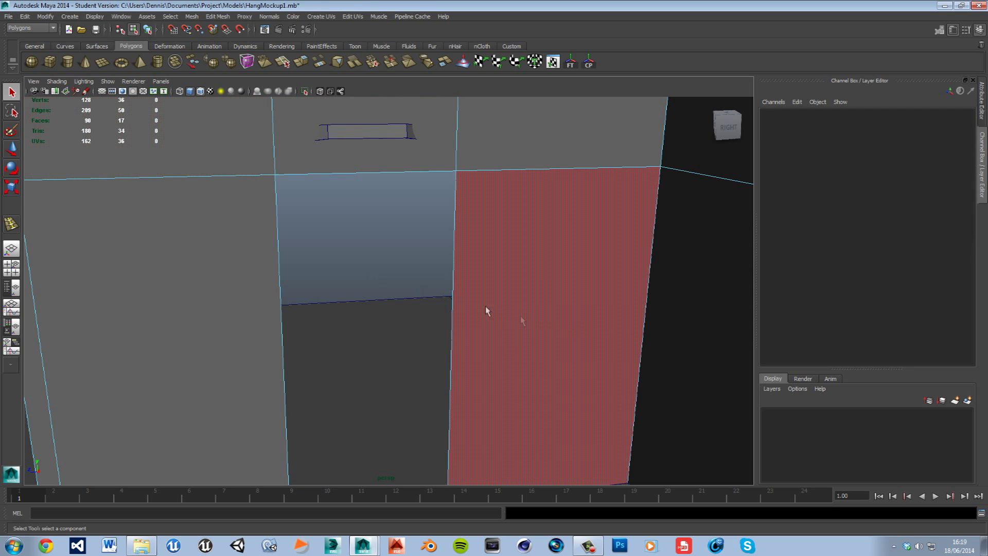
Select the remaining doorway face on the opposite side of the wall
left_click_drag(527, 328, 402, 320, "alt")
left_click(708, 338)
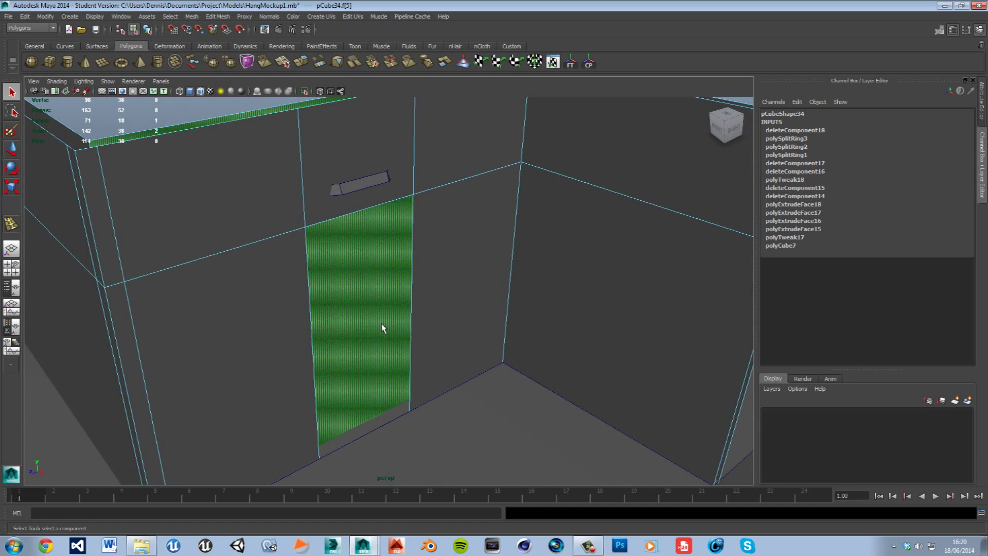
mouse_move(473, 252)
left_mouse_down("alt")
mouse_move(449, 296)
mouse_move(456, 310)
mouse_move(450, 298)
mouse_move(487, 272)
mouse_move(624, 257)
mouse_move(444, 248)
mouse_move(437, 257)
mouse_move(475, 268)
left_mouse_up("alt")
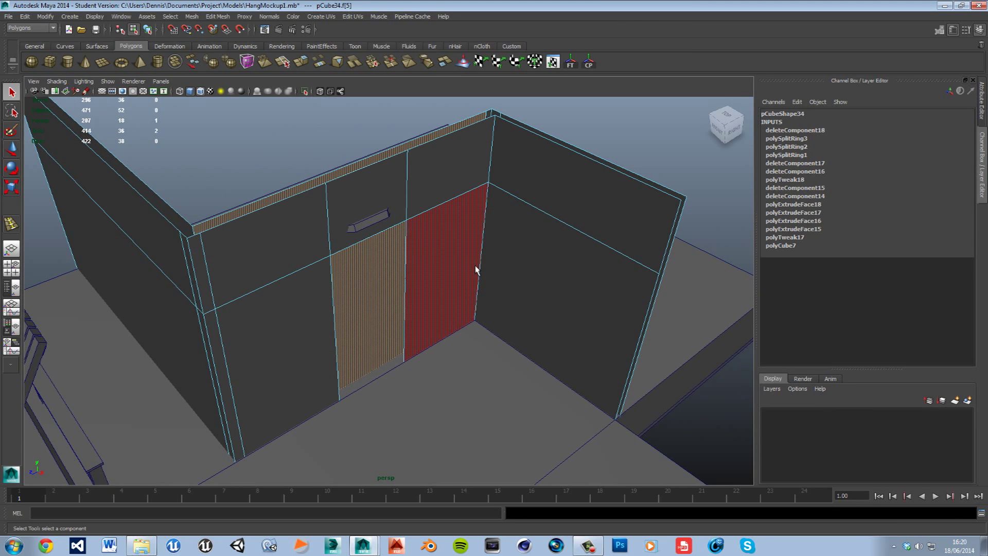
Undo the doorway face deletion and all the edge loops inserted in the walls
key("ctrl+z")
key("ctrl+z")
key("ctrl+z")
key("ctrl+z")
key("ctrl+z")
key("ctrl+z")
key("ctrl+z")
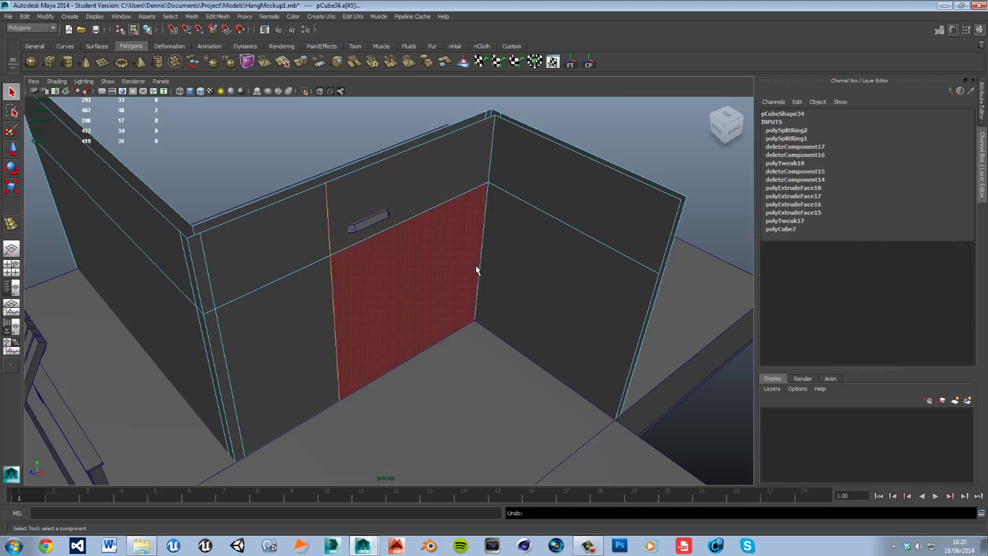
key("ctrl+z")
key("ctrl+z")
key("ctrl+z")
key("ctrl+z")
key("ctrl+z")
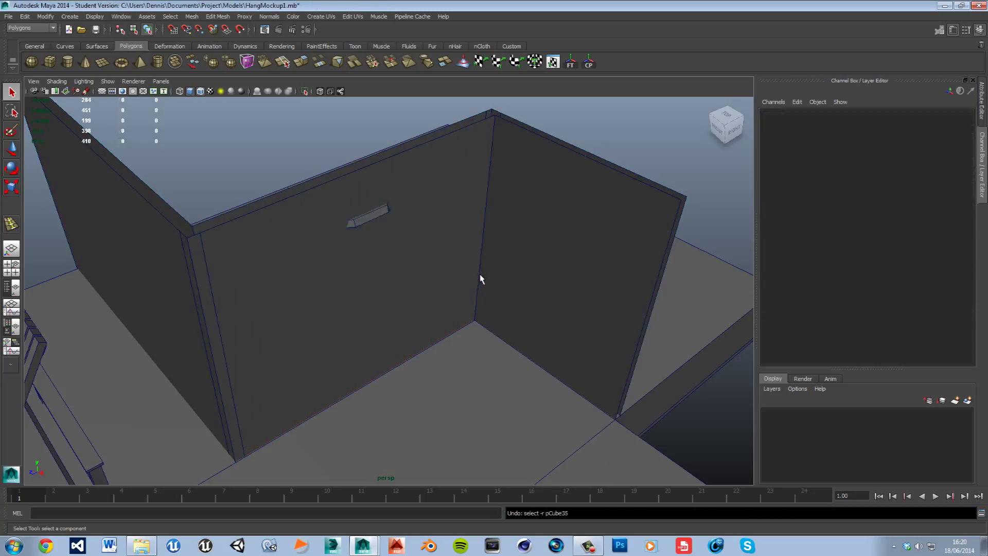
Undo the fixture's duplication and placement and the lowering of the walls onto the platform
key("ctrl+z")
key("ctrl+z")
key("ctrl+z")
key("ctrl+z")
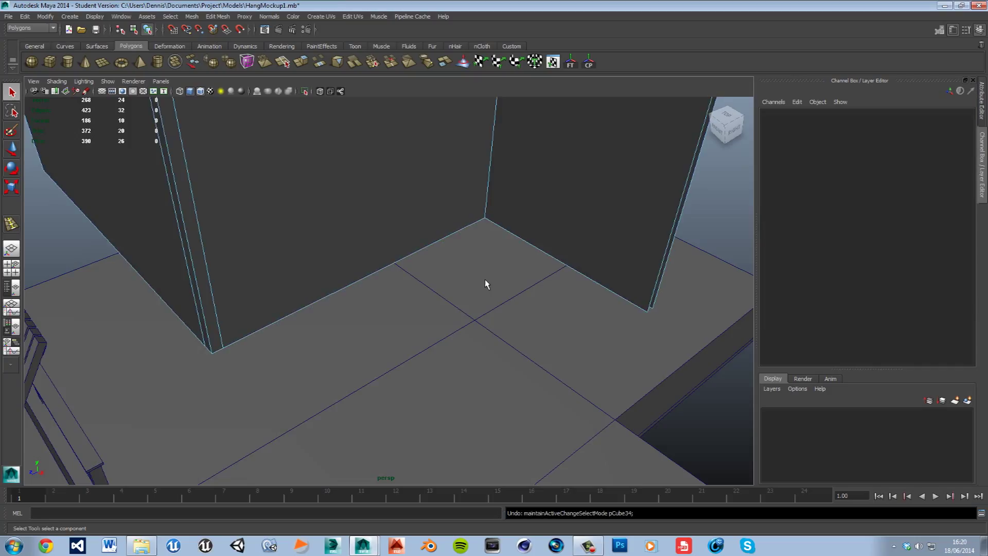
Undo the deletion of the walls' bottom faces and the raising of the wall object
key("ctrl+z")
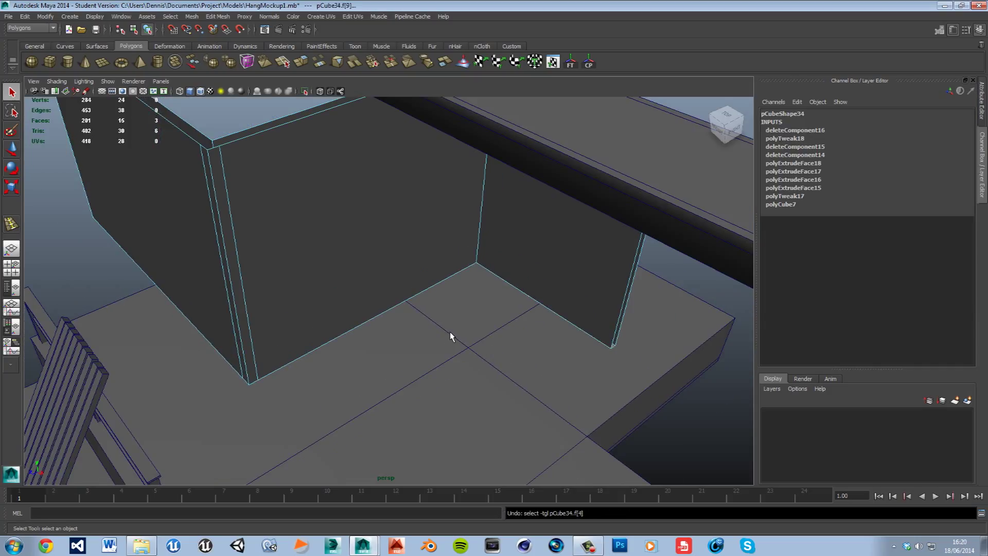
key("ctrl+z")
key("ctrl+z")
key("ctrl+z")
key("ctrl+z")
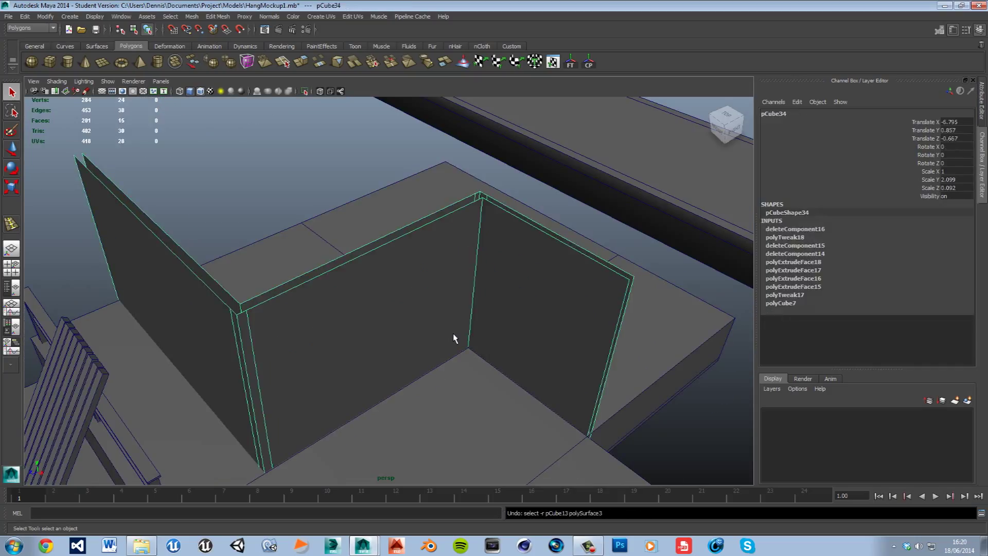
Undo the deletion of the walls' top faces and the last component move on the walls
key("ctrl+z")
key("ctrl+z")
key("ctrl+z")
key("ctrl+z")
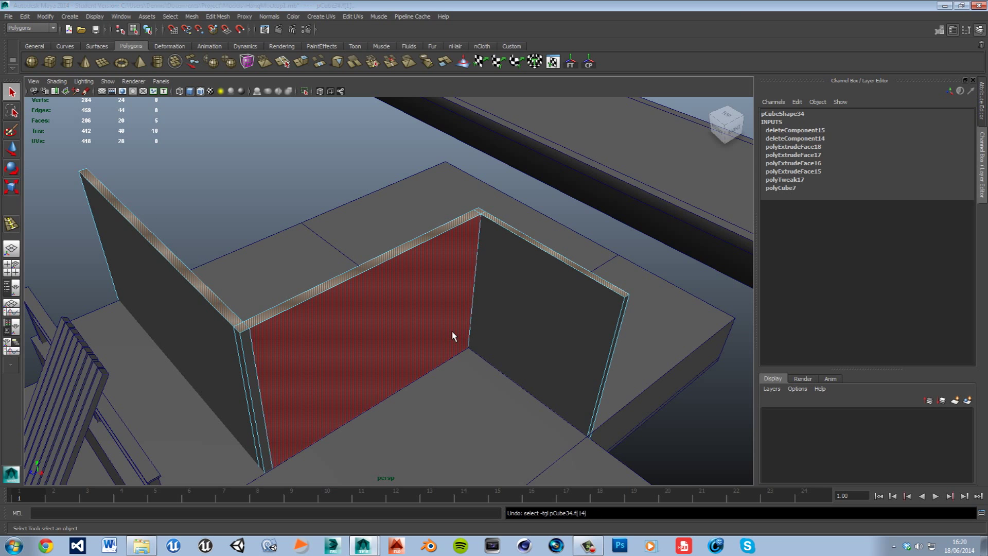
Try to raise the whole wall object above the platform
mouse_move(453, 338)
left_mouse_down("alt")
mouse_move(470, 306)
mouse_move(437, 287)
mouse_move(459, 322)
left_mouse_up("alt")
right_click_drag(448, 312, 489, 293)
left_click(364, 287)
left_click_drag(401, 311, 450, 344, "alt")
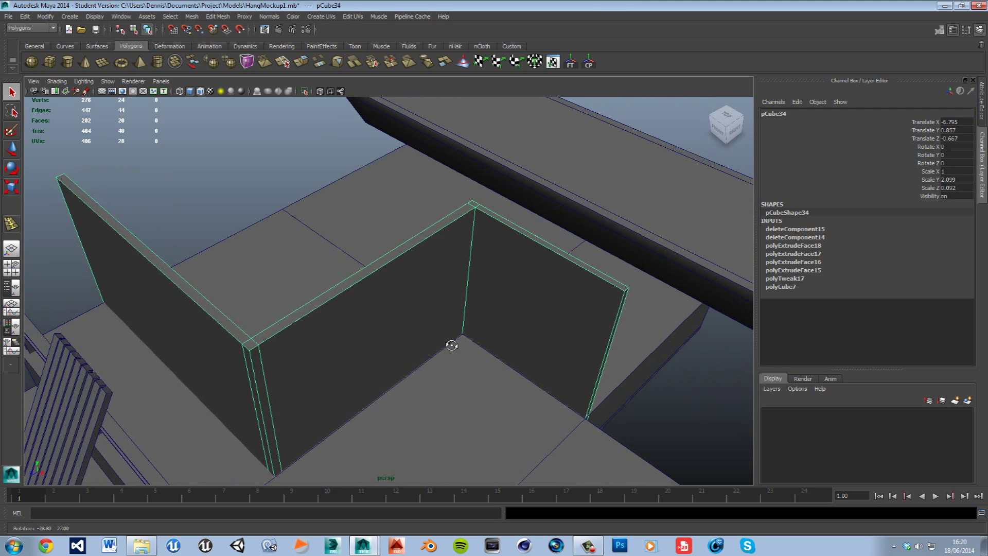
key("w")
left_click_drag(101, 249, 98, 174)
left_click_drag(298, 342, 452, 315, "alt")
Undo the raising of the wall object and the preceding face selections
key("ctrl+z")
key("ctrl+z")
key("ctrl+z")
key("ctrl+z")
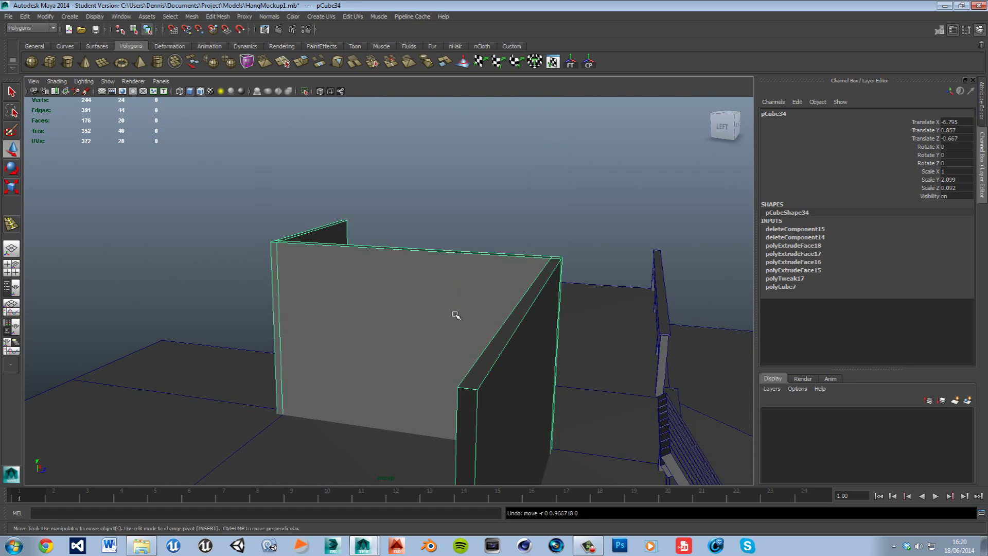
key("ctrl+z")
key("ctrl+z")
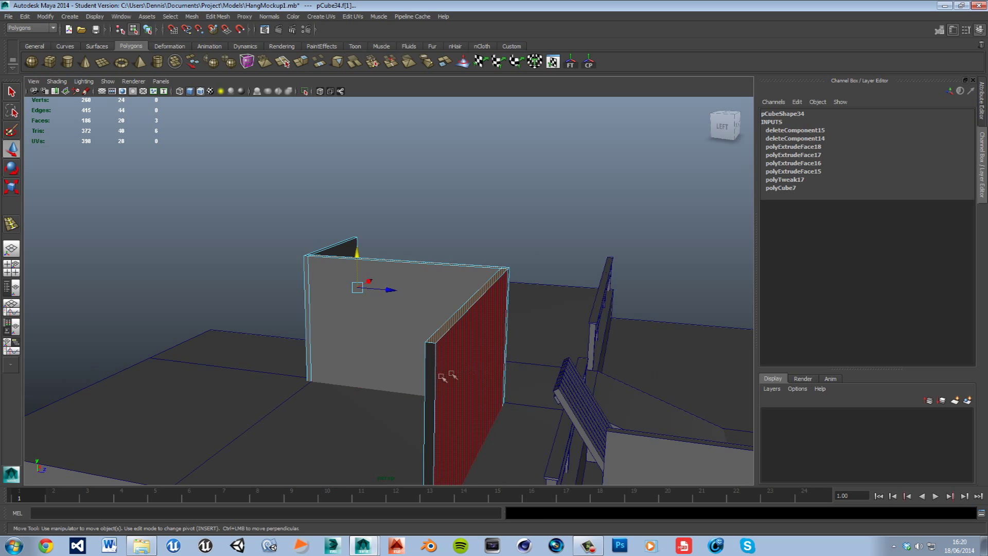
left_click_drag(346, 380, 417, 360, "alt")
key("ctrl+z")
Deselect the walls and save the scene, accepting the student version notice
right_click_drag(387, 348, 420, 324)
left_click(434, 278)
left_click(470, 198)
left_click_drag(470, 199, 432, 309, "alt")
key("ctrl+s")
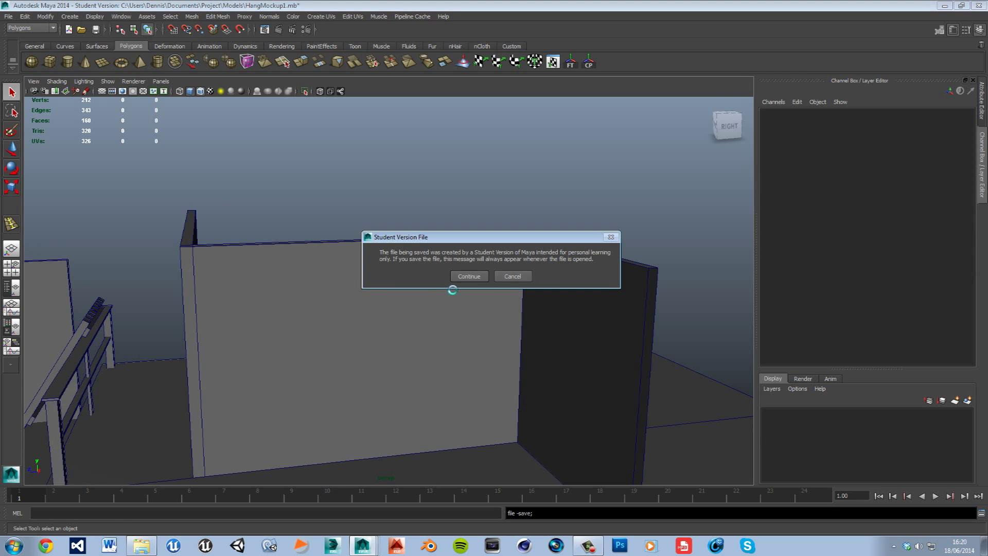
left_click(462, 287)
Insert two vertical edge loops in the middle wall and one horizontal edge loop across the walls to outline a doorway
left_click_drag(426, 343, 437, 283, "alt")
left_click(393, 280)
right_click_drag(379, 257, 379, 236)
left_click_drag(378, 212, 399, 219, "alt")
left_click(399, 210)
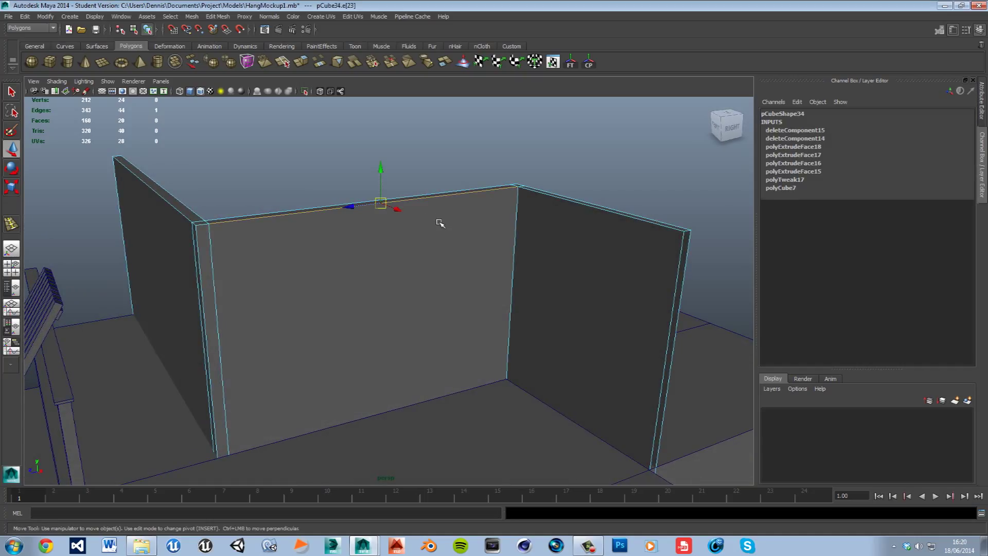
right_click_drag(409, 201, 423, 261, "shift")
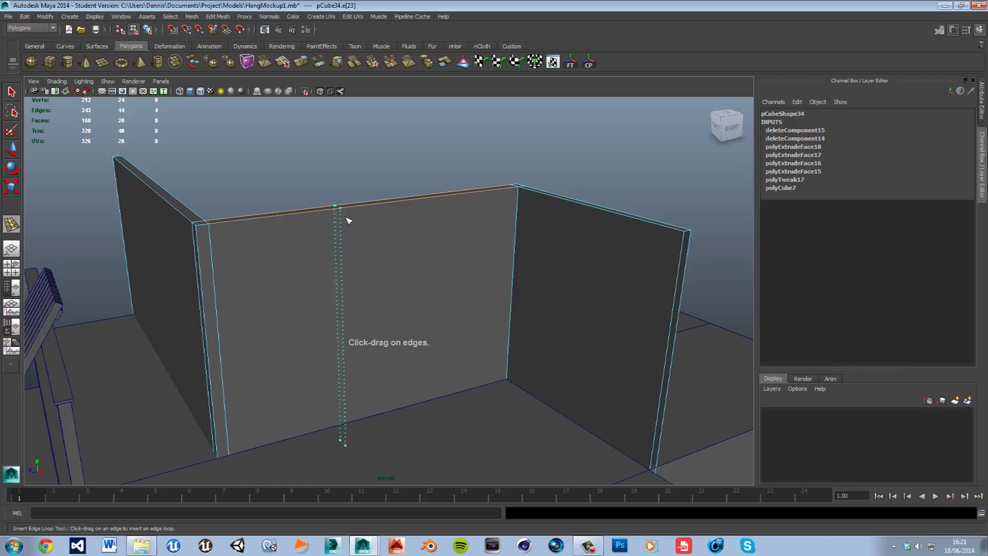
left_click_drag(346, 222, 346, 222)
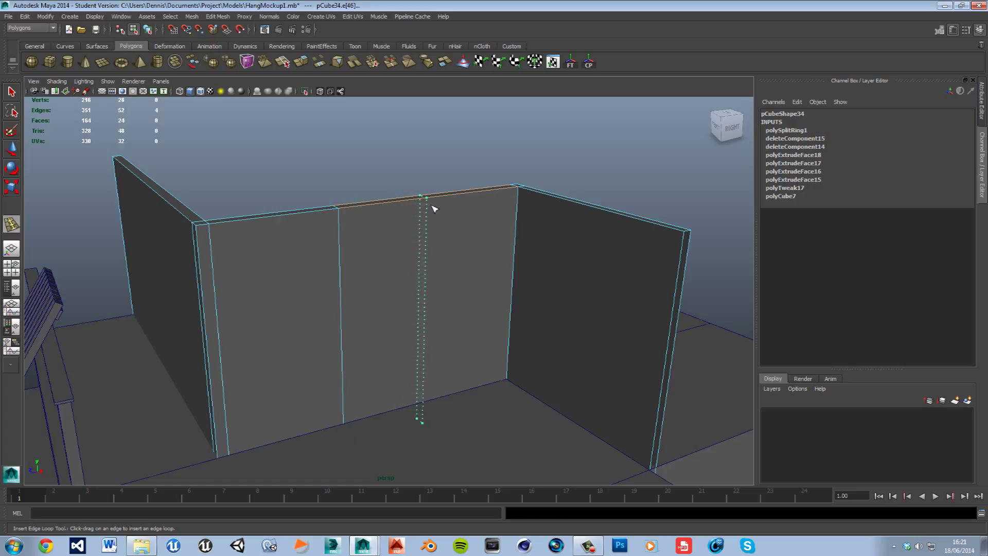
left_click_drag(434, 208, 434, 208)
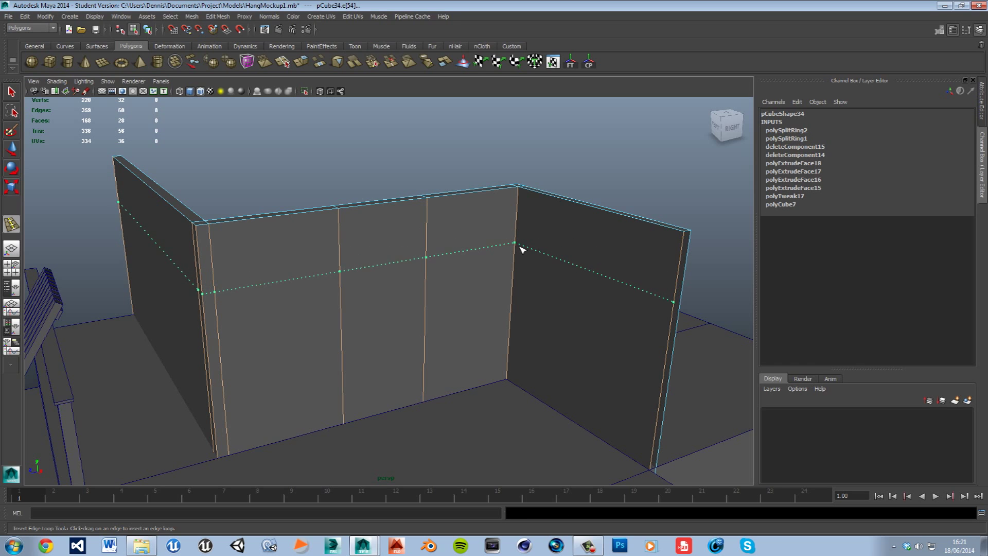
left_click(521, 250)
left_click_drag(521, 245, 426, 278, "alt")
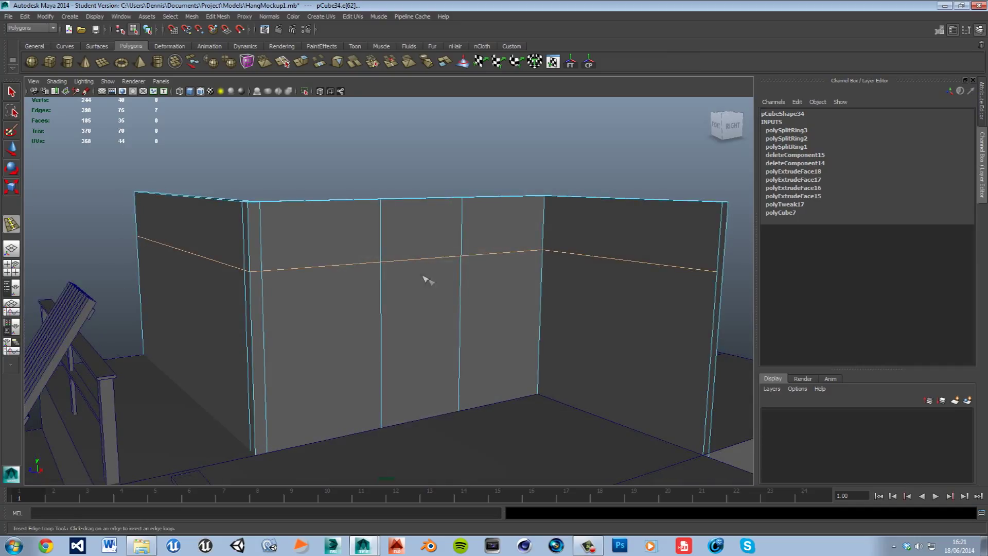
Delete the doorway face enclosed by the new edge loops on the middle wall
right_click_drag(416, 268, 413, 295)
key("q")
left_click(410, 317)
key("Delete")
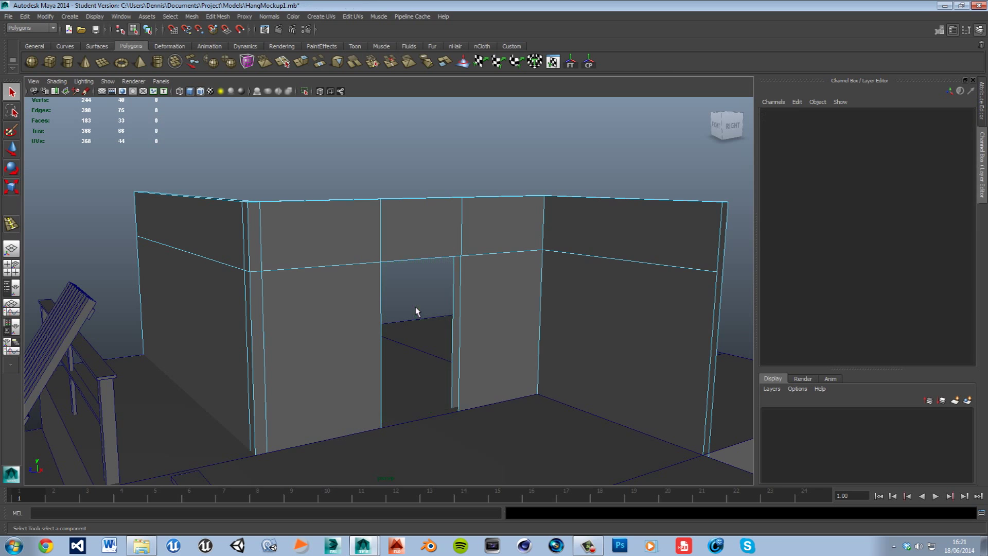
Examine the opposite side of the doorway wall and its edge loops in the perspective and front views
left_click_drag(493, 391, 463, 380, "alt")
scroll(400, 368, "up", 8)
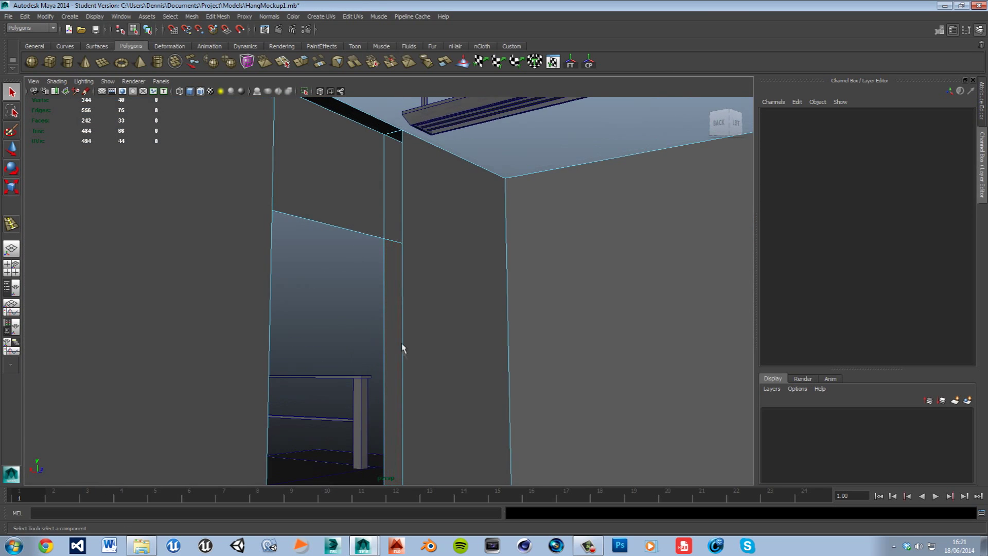
left_click_drag(388, 291, 433, 327, "alt")
left_click(360, 307)
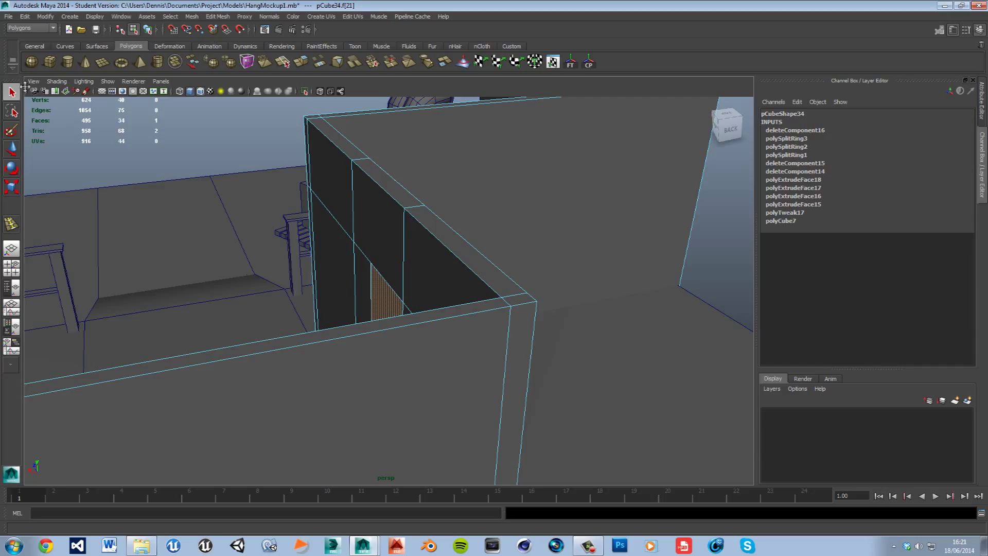
left_click(11, 224)
mouse_move(381, 289)
left_mouse_down("alt")
mouse_move(397, 280)
mouse_move(366, 278)
left_mouse_up("alt")
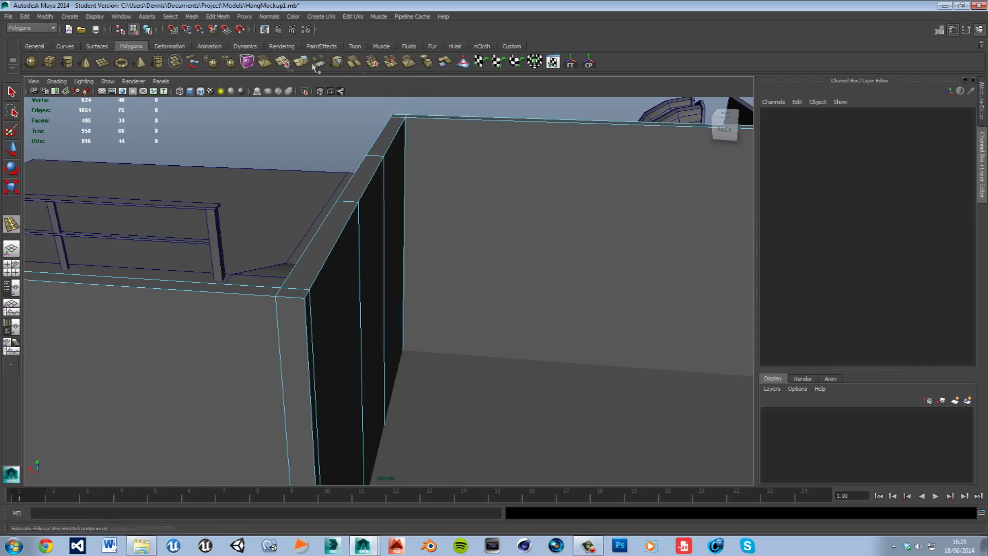
key("space")
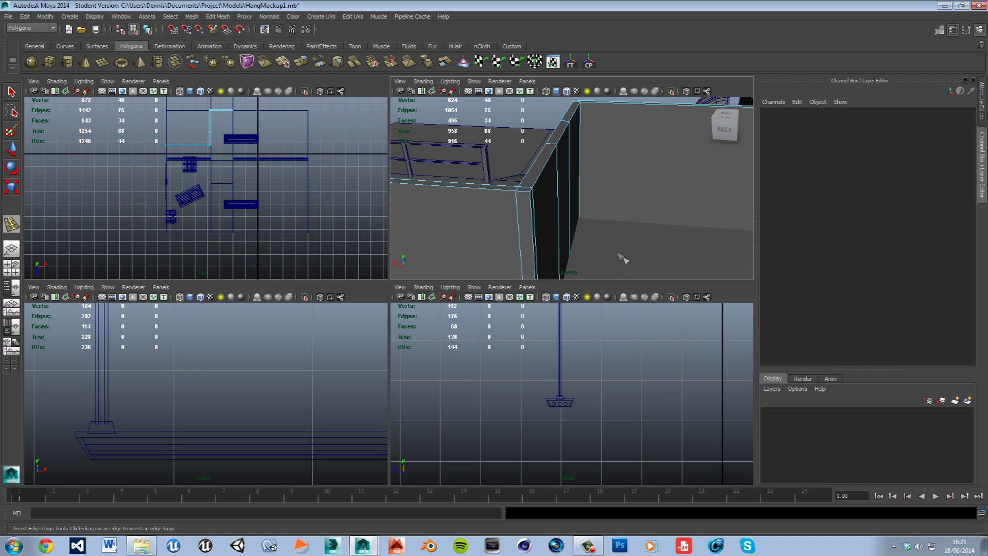
key("space")
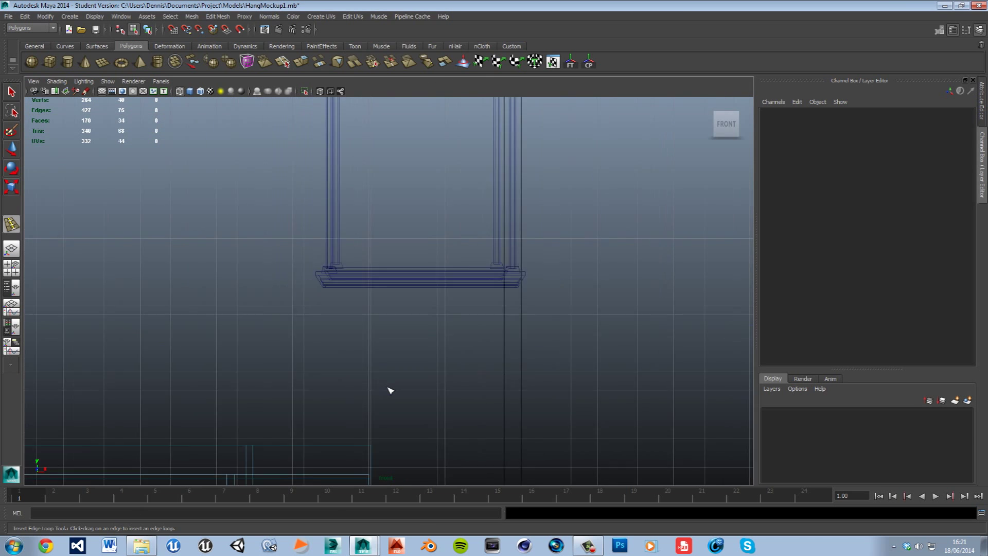
scroll(391, 390, "down", 3)
scroll(346, 404, "up", 8)
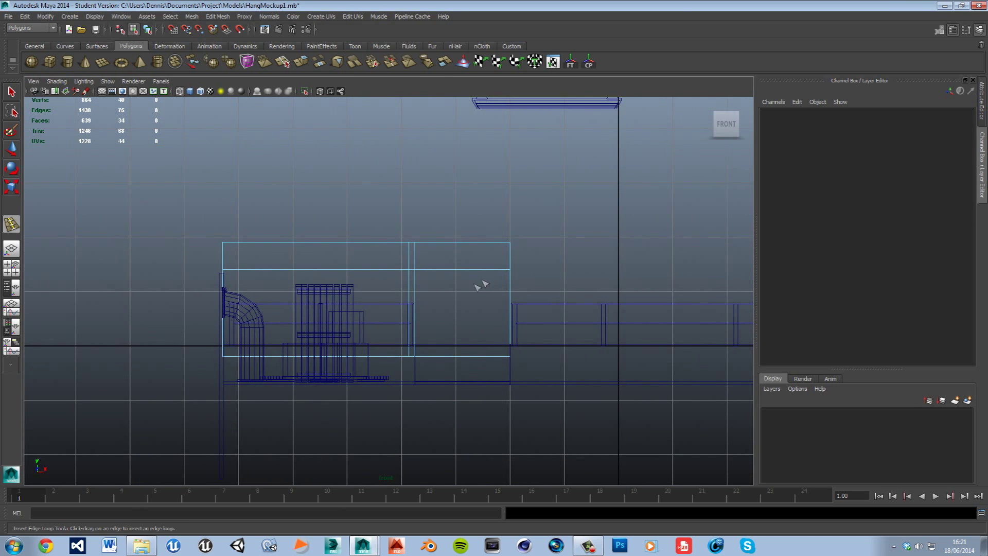
scroll(424, 324, "down", 5)
scroll(426, 316, "up", 2)
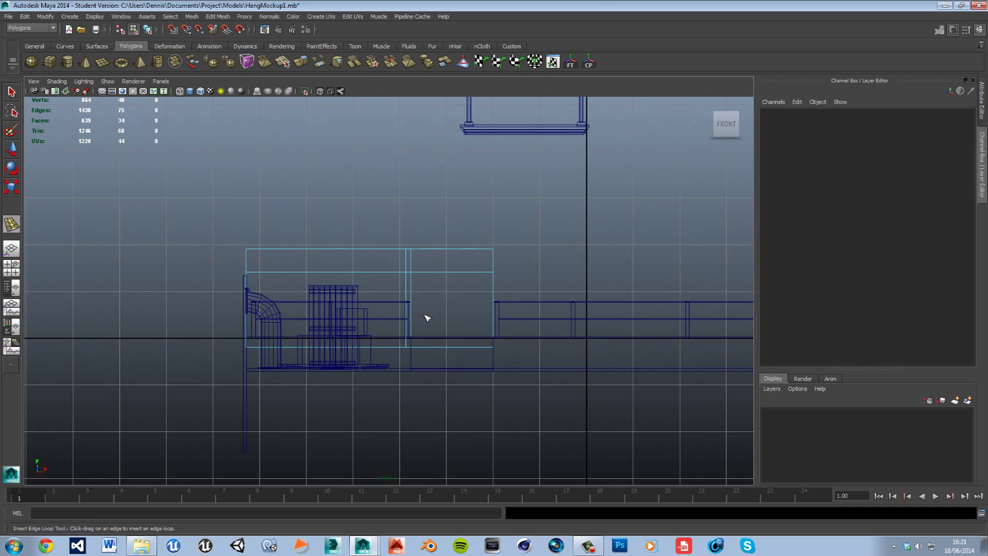
key("space")
key("space")
key("space")
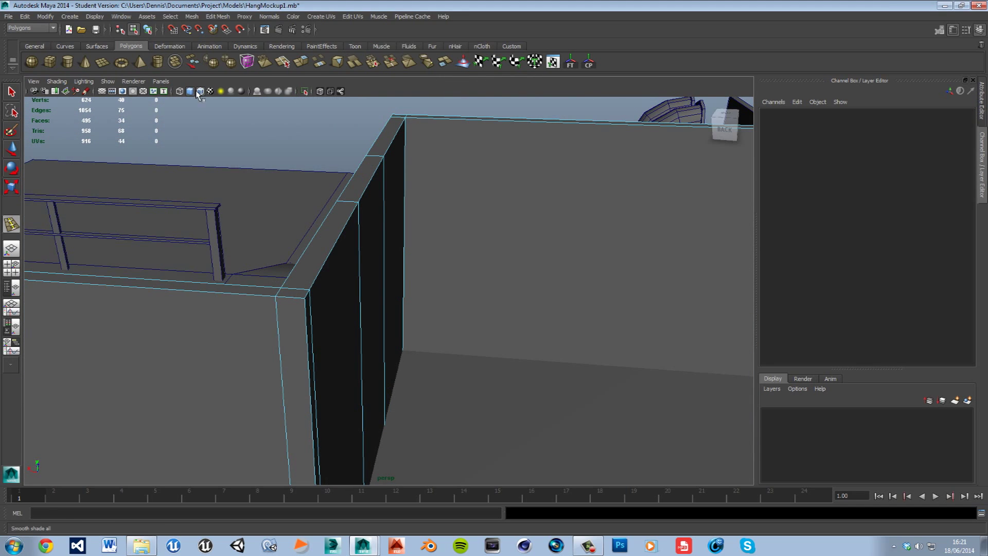
Display the scene in wireframe and insert a horizontal edge loop around the opposite side of the walls
left_click(181, 92)
left_click_drag(476, 273, 451, 285, "alt")
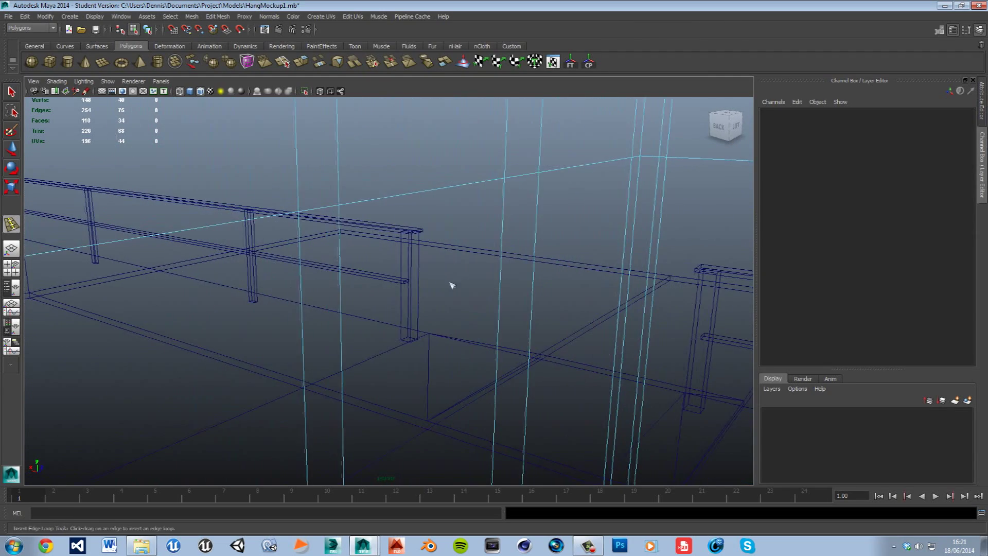
left_click(345, 218)
Move the new edge loop vertically in the front view to line up with the loop at the doorway's top
left_click_drag(370, 309, 489, 275, "alt")
key("w")
key("space")
key("space")
key("f")
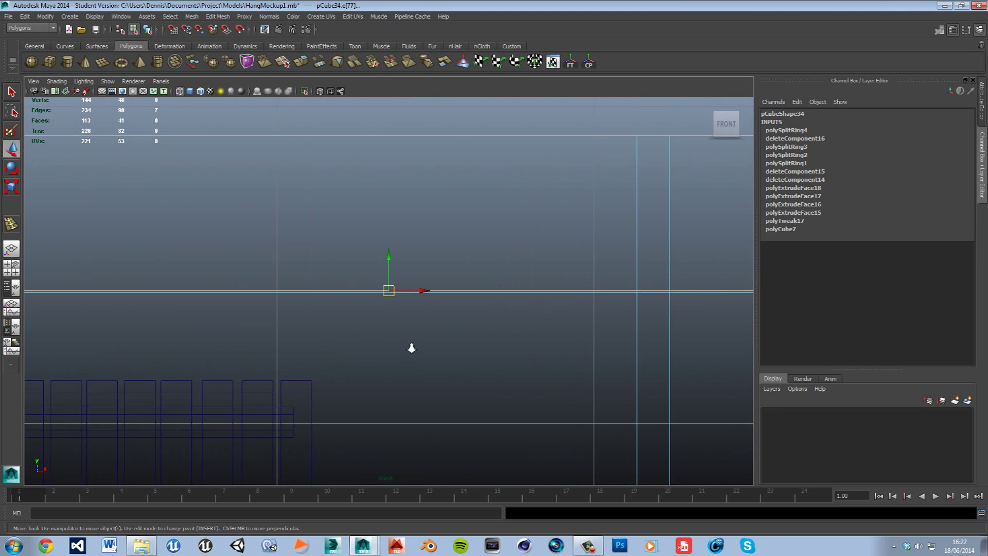
left_click_drag(391, 262, 399, 282)
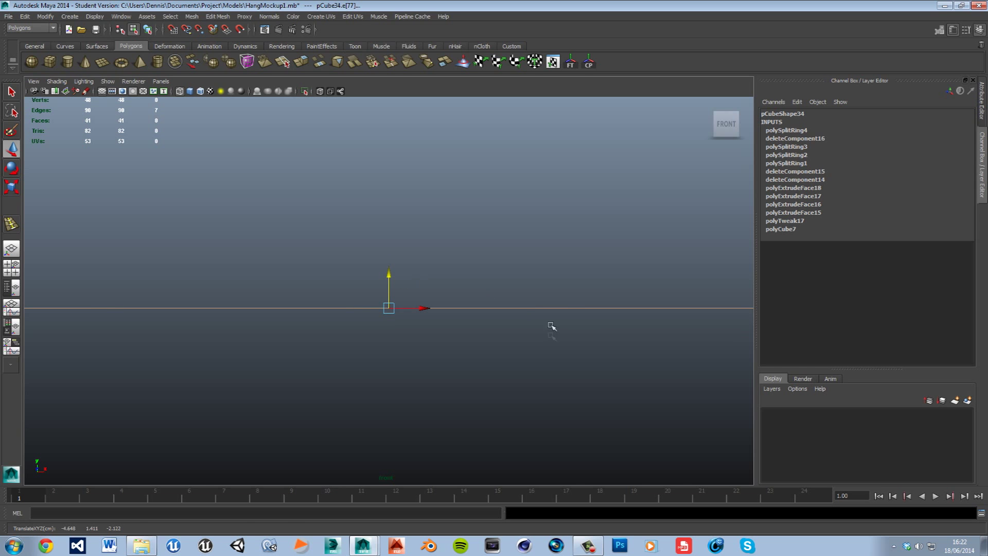
key("space")
key("space")
key("f")
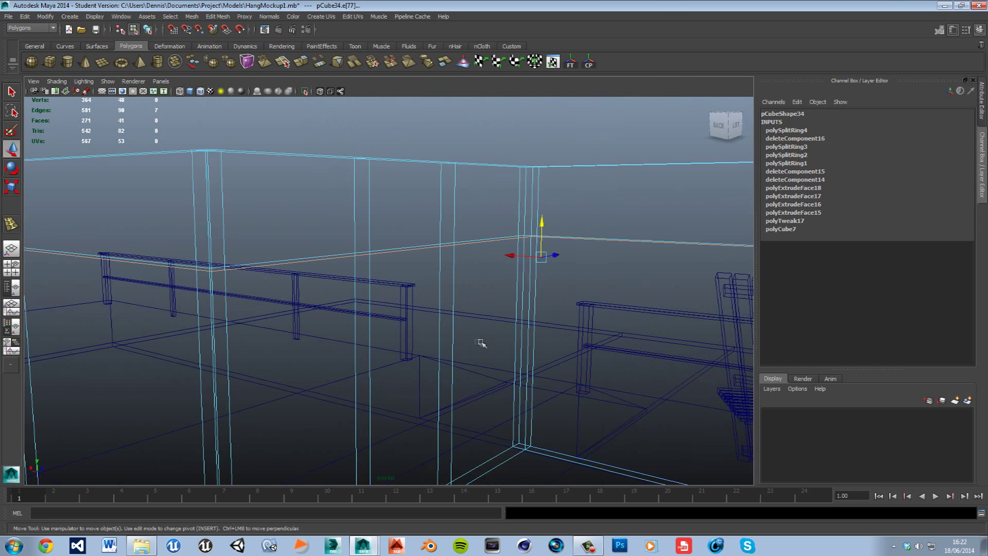
Restore shaded display and delete the remaining doorway face on the opposite side of the middle wall
right_click_drag(417, 278, 419, 301)
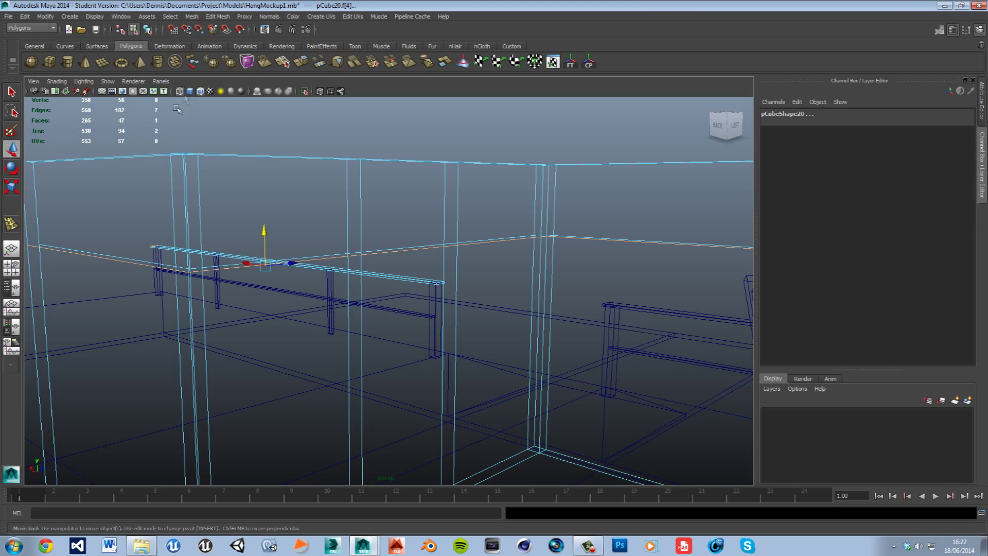
left_click(197, 91)
scroll(437, 274, "up", 2)
left_click(420, 297)
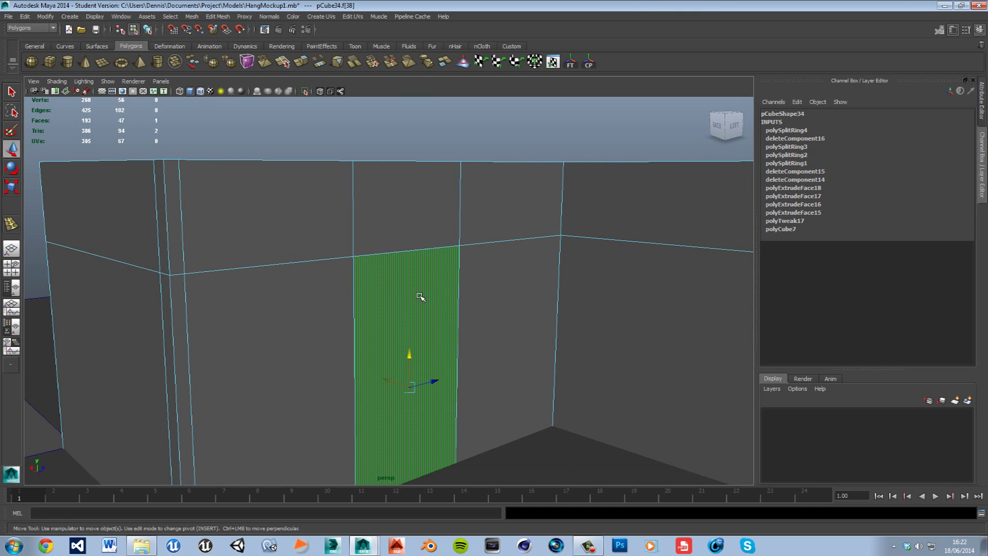
key("Delete")
Bridge the two vertical edges on one side of the doorway with 0 divisions
left_click_drag(340, 331, 486, 291, "alt")
left_click(485, 286)
right_click_drag(479, 278, 493, 264)
left_click(499, 309)
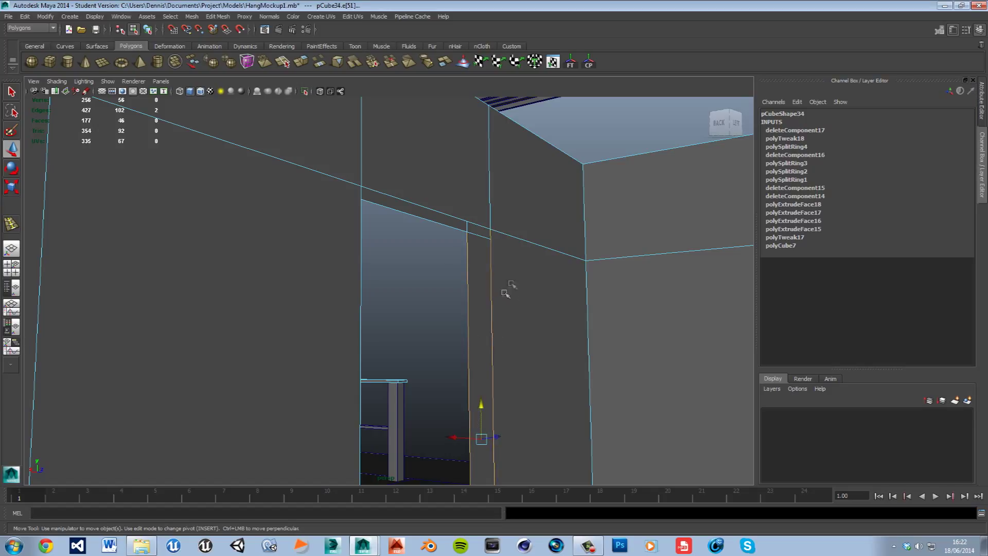
right_click(497, 284, "shift")
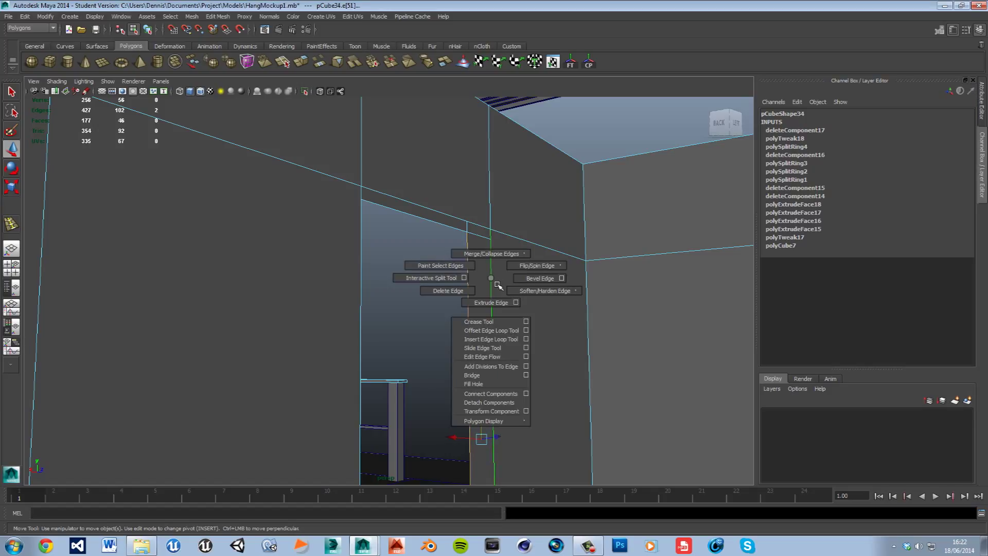
left_click(497, 378)
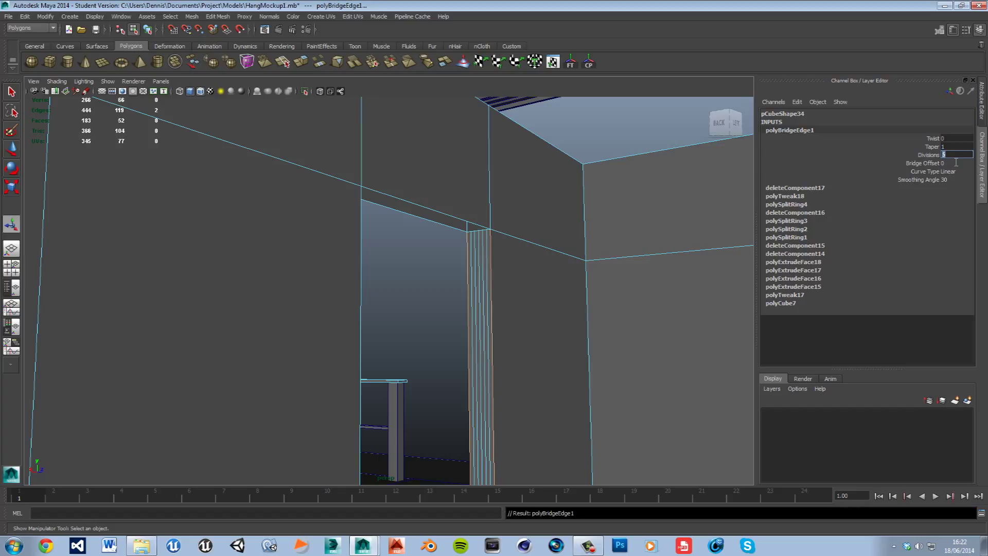
key("Return")
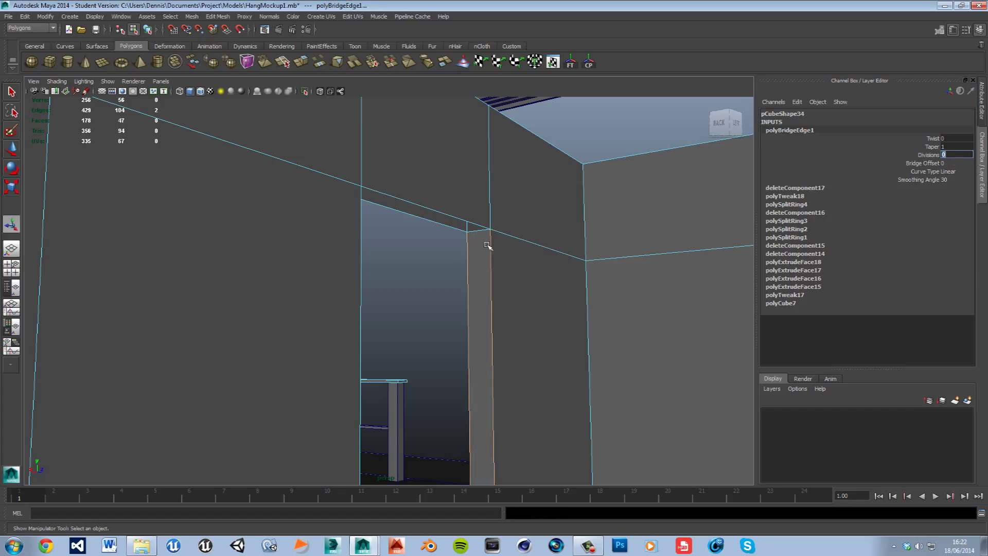
Bridge the two edges along the top of the doorway with 0 divisions
left_click(473, 226)
right_click_drag(457, 235, 471, 326, "shift")
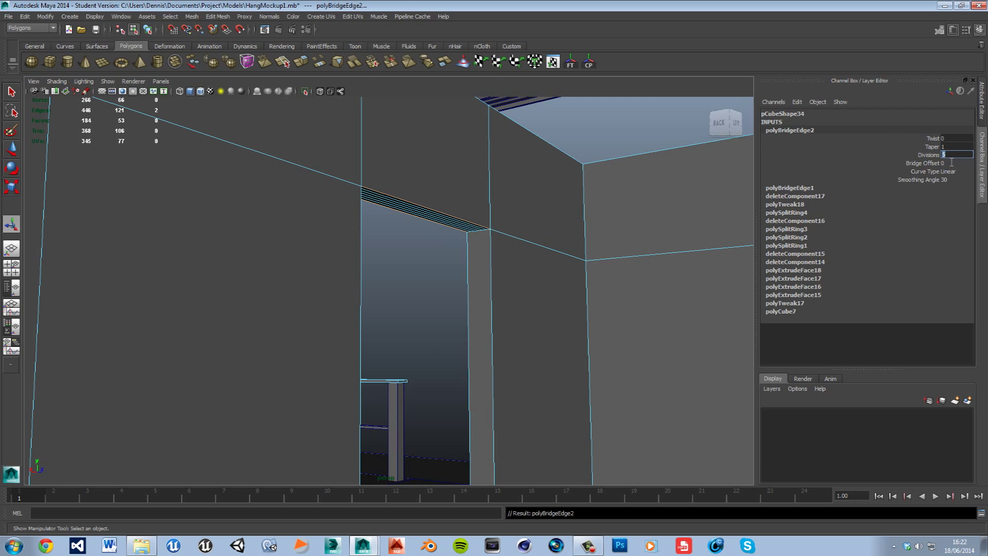
type("0")
key("Return")
Bridge the two vertical edges on the doorway's other side and remove the bridge's divisions
left_click_drag(349, 320, 329, 329, "alt")
key("f")
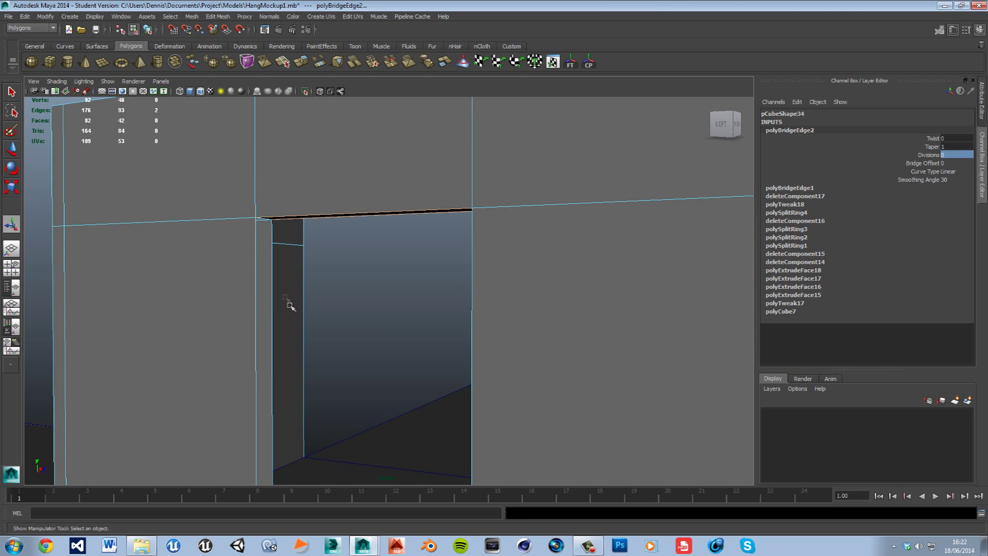
left_click(260, 296)
right_click_drag(262, 298, 260, 393, "shift")
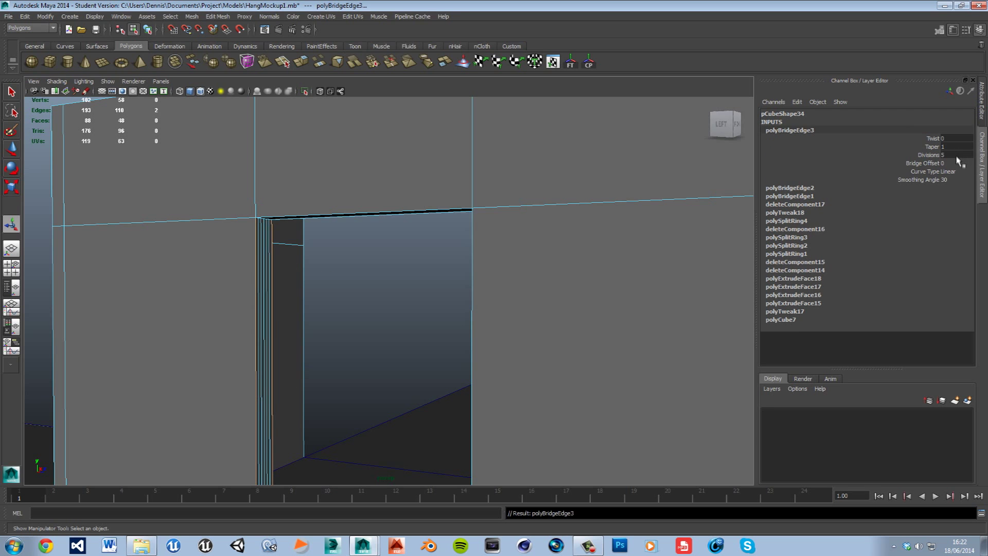
key("Return")
Select the whole wall object and raise it above the platform
left_click(403, 292)
left_click_drag(403, 292, 463, 253, "alt")
right_click_drag(463, 254, 499, 235)
key("w")
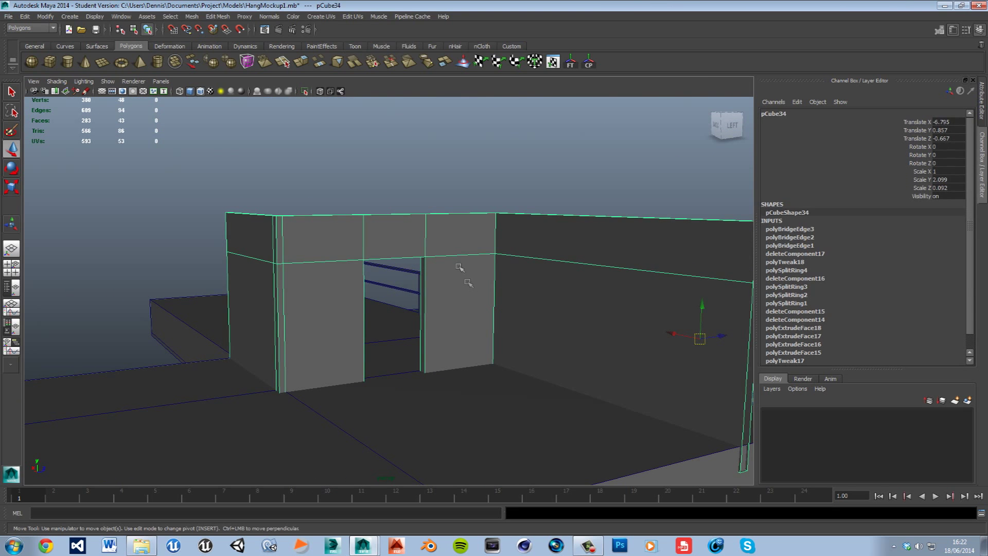
left_click_drag(703, 307, 718, 222)
Delete the narrow top face of the end wall adjoining the doorway wall
left_click_drag(427, 302, 508, 360, "alt")
right_click_drag(507, 360, 499, 374)
left_click(503, 380)
left_click(504, 380)
left_click_drag(606, 331, 482, 343, "alt")
mouse_move(499, 312)
left_mouse_down("alt")
mouse_move(443, 267)
mouse_move(472, 261)
mouse_move(516, 302)
left_mouse_up("alt")
left_click(516, 302)
key("Delete")
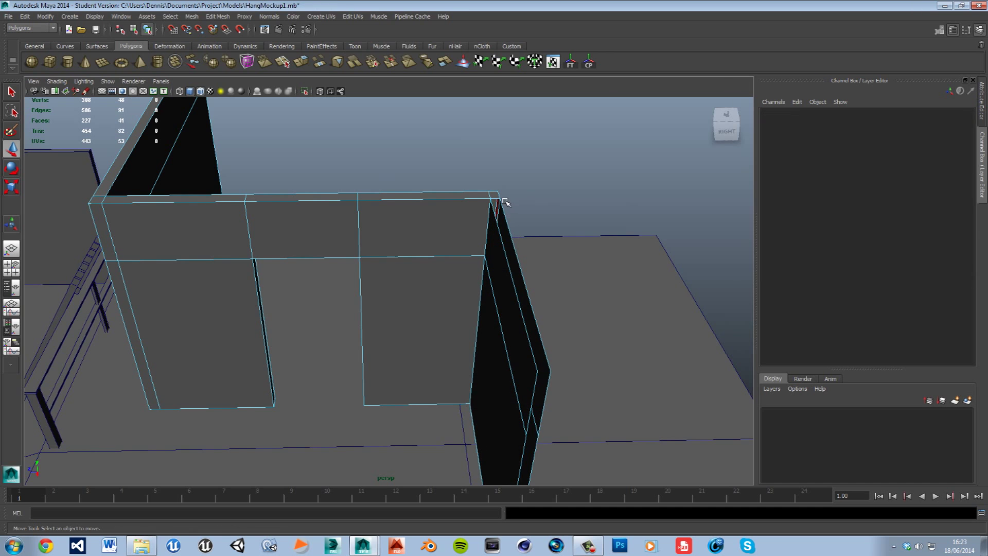
Delete the remaining narrow top faces of the doorway wall and the long side wall, including the corner piece
left_click(474, 198)
key("Delete")
left_click(307, 198)
key("Delete")
left_click(239, 199)
key("Delete")
left_click_drag(342, 250, 451, 307, "alt")
left_click(452, 307)
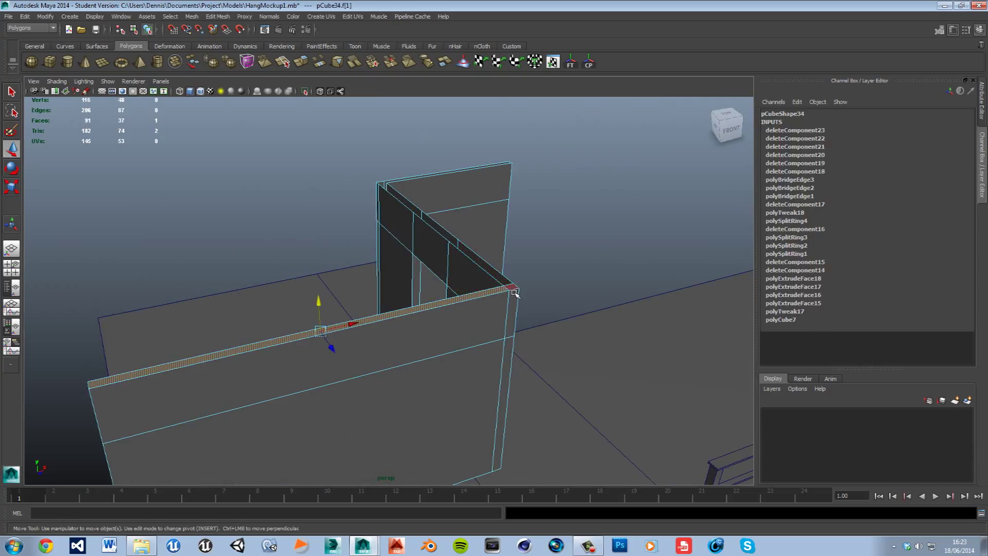
key("Delete")
Delete all the narrow bottom faces along the underside of the connected walls
right_click_drag(484, 312, 461, 313)
left_click_drag(185, 457, 194, 209)
left_click_drag(437, 360, 561, 252, "alt")
right_click_drag(561, 252, 573, 194)
left_click(571, 206)
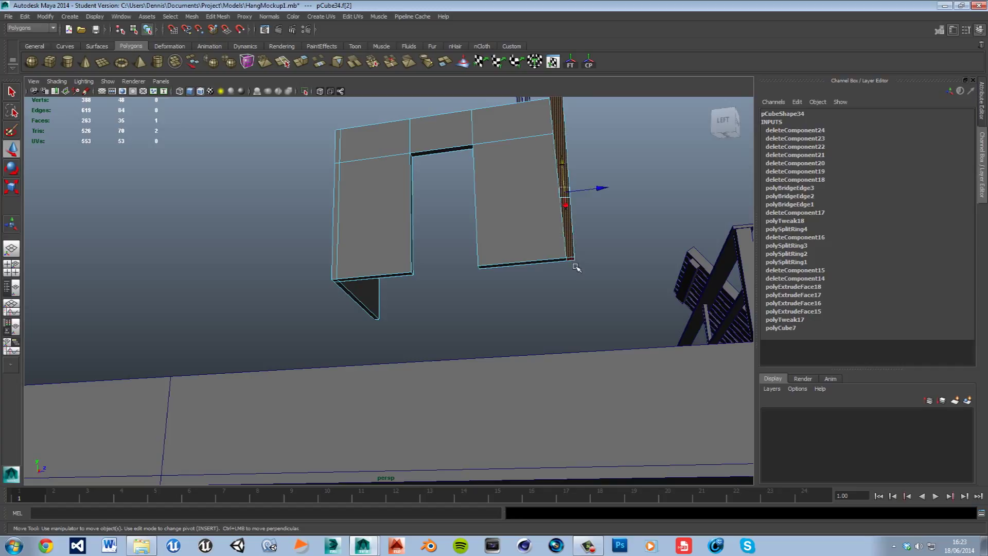
left_click(566, 267, "shift")
left_click(380, 283, "shift")
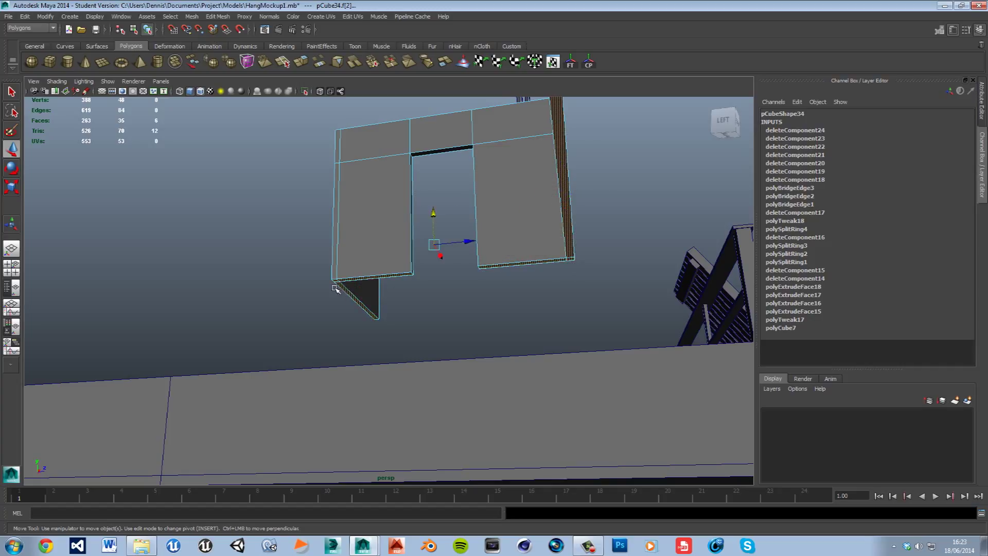
key("Delete")
Select the whole wall object and lower it onto the platform, to about Y 1.056
left_click_drag(387, 227, 416, 178, "alt")
right_click_drag(416, 178, 463, 176)
left_click_drag(463, 177, 426, 186, "alt")
right_click_drag(426, 186, 393, 247, "alt")
left_click(393, 247)
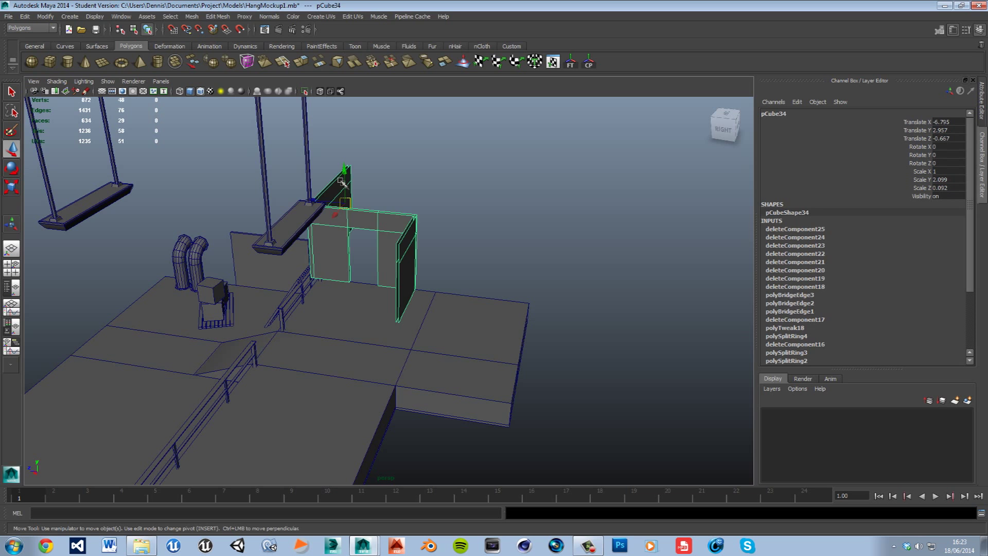
left_click_drag(347, 174, 353, 233)
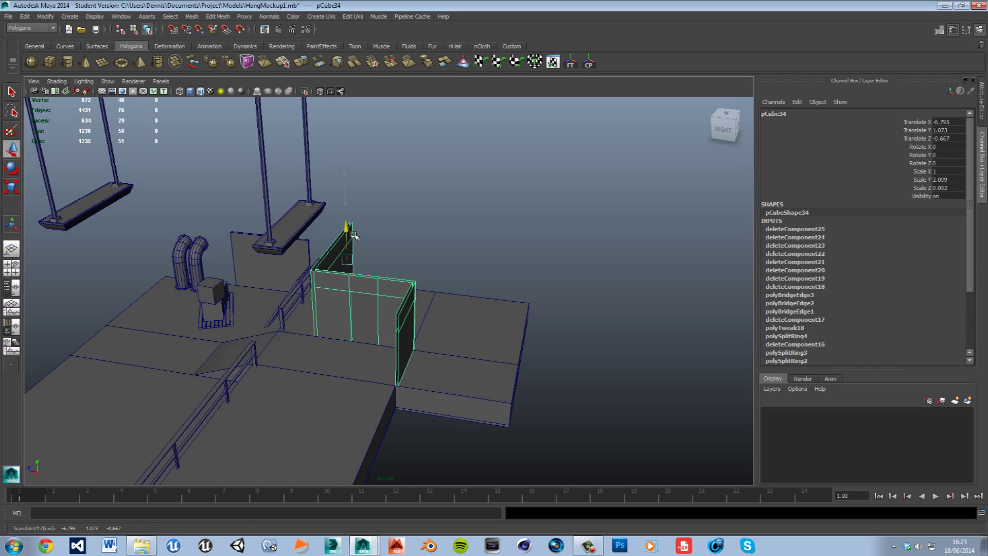
Examine how the lowered walls meet the platform from several angles, including the side wall's outer face
left_click(500, 221)
right_click_drag(503, 256, 540, 218, "alt")
left_click_drag(540, 218, 374, 286, "alt")
right_click_drag(373, 286, 327, 280, "alt")
left_click_drag(326, 280, 505, 311, "alt")
right_click_drag(505, 311, 566, 278, "alt")
key("a")
key("bracketleft")
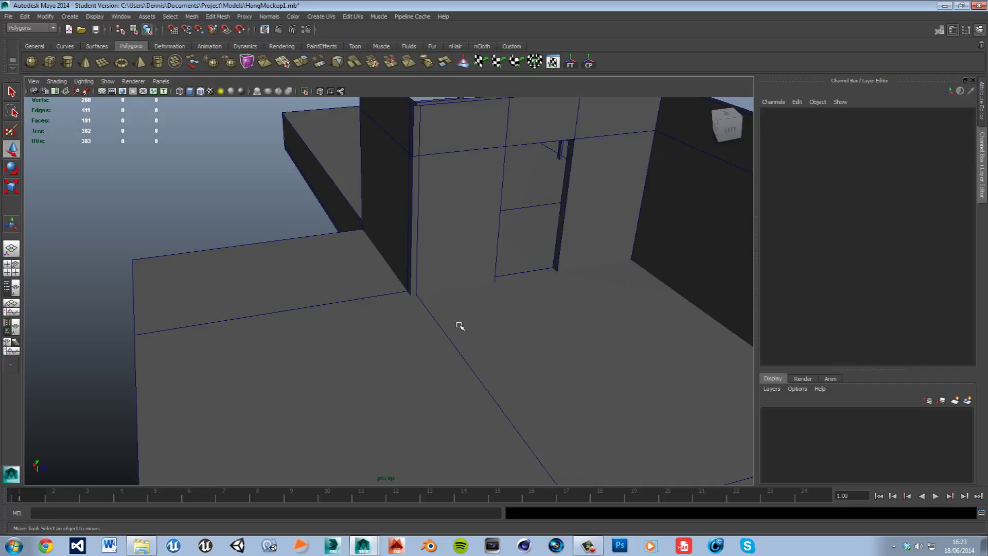
left_click_drag(459, 321, 412, 309, "alt")
scroll(496, 311, "up", 3)
left_click_drag(514, 294, 479, 231, "alt")
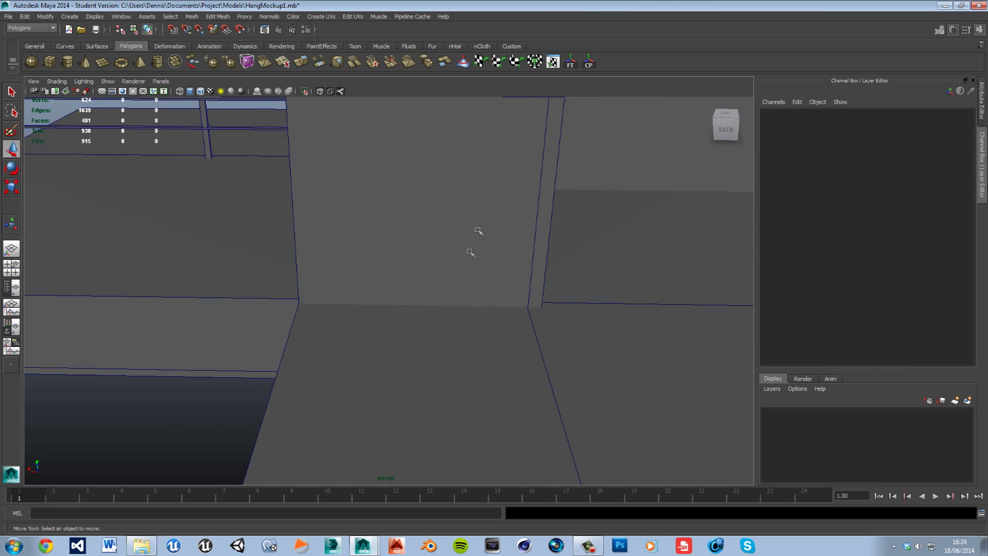
left_click(452, 217)
left_click_drag(599, 311, 535, 301, "alt")
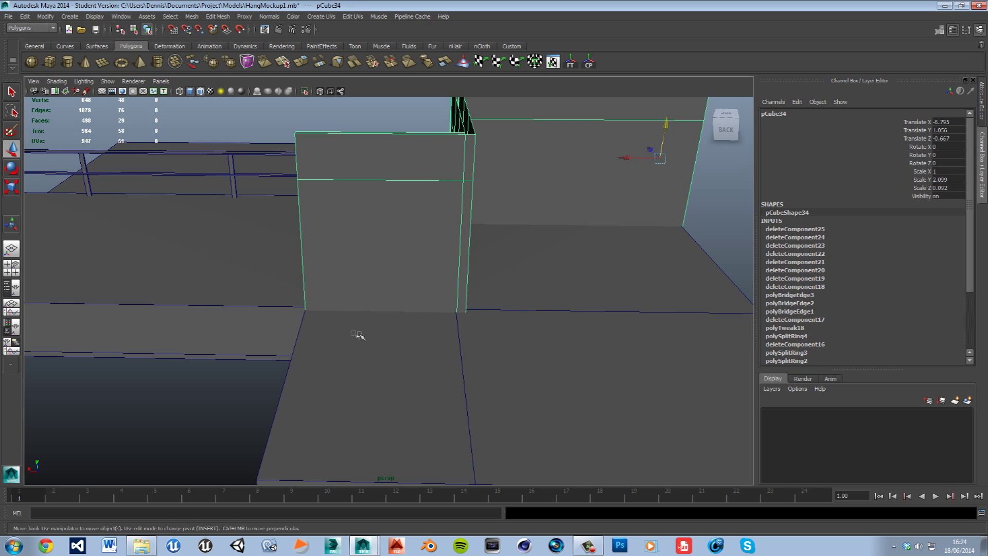
left_click_drag(601, 287, 451, 280, "alt")
left_click_drag(556, 320, 495, 272, "alt")
left_click_drag(565, 276, 144, 212, "alt")
left_click(144, 212)
Create a cube against the side wall and flatten it into a raised slab, scaled to about 0.084 in Y and 0.455 in Z
left_click_drag(396, 300, 450, 370, "alt")
right_click_drag(450, 371, 468, 359, "alt")
left_click_drag(467, 359, 298, 220, "alt")
left_click(49, 62)
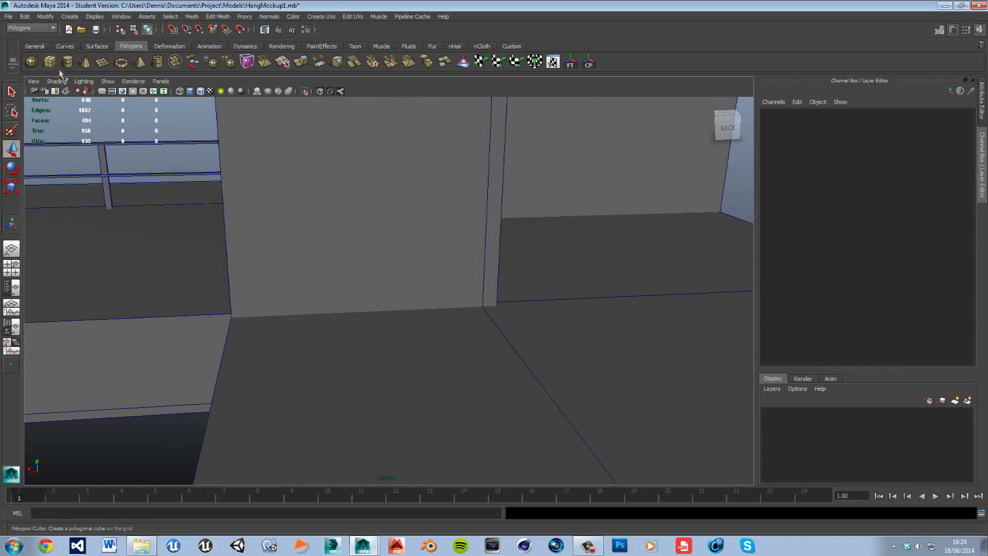
left_click_drag(341, 344, 450, 371)
left_click_drag(300, 329, 350, 330)
key("r")
left_click_drag(375, 293, 451, 320)
key("w")
key("r")
left_click_drag(326, 298, 386, 353)
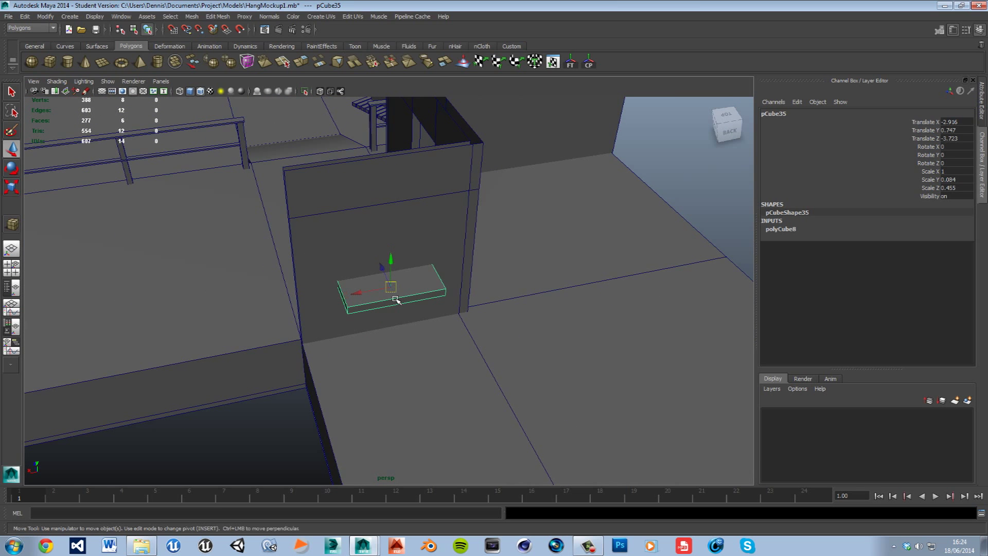
Scale the slab to about 1.514 in X and 0.755 in Z, and lower it against the wall to about Y 0.505
left_click_drag(347, 296, 352, 306)
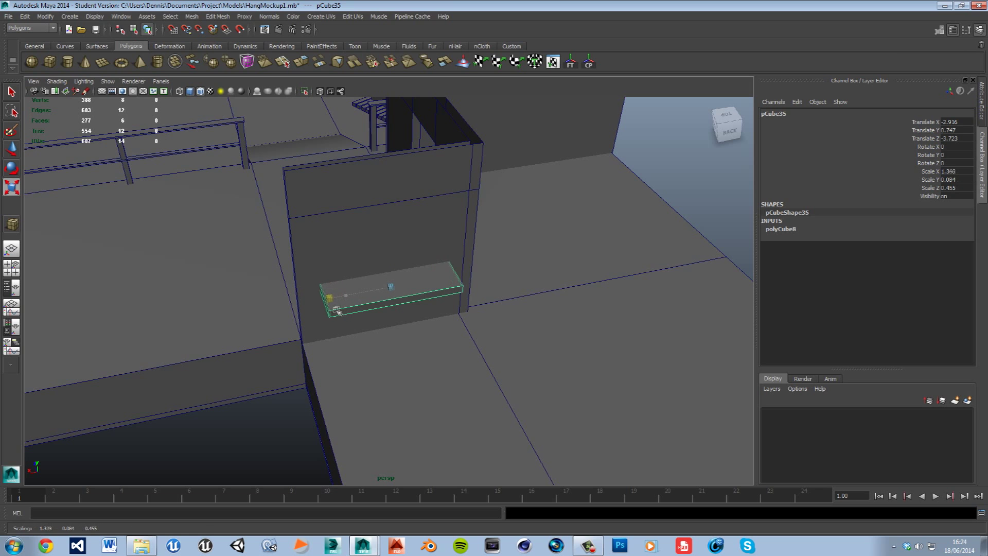
left_click_drag(379, 268, 327, 273)
key("w")
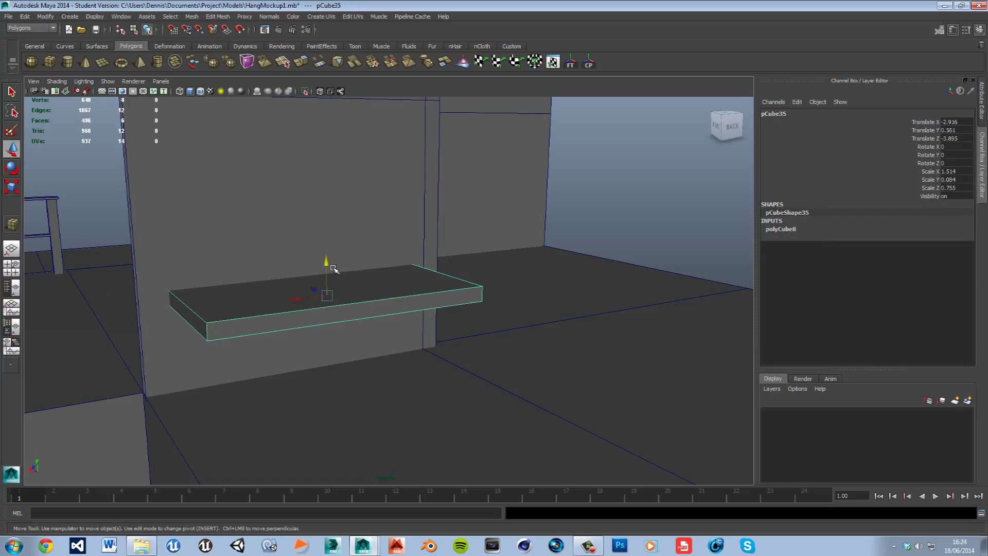
left_click_drag(333, 269, 333, 279)
Extrude the slab's three exposed side faces outward by about 0.061 and scale the extruded faces slightly inward
left_click_drag(292, 332, 271, 339, "alt")
right_click_drag(257, 323, 257, 346)
left_click(253, 348)
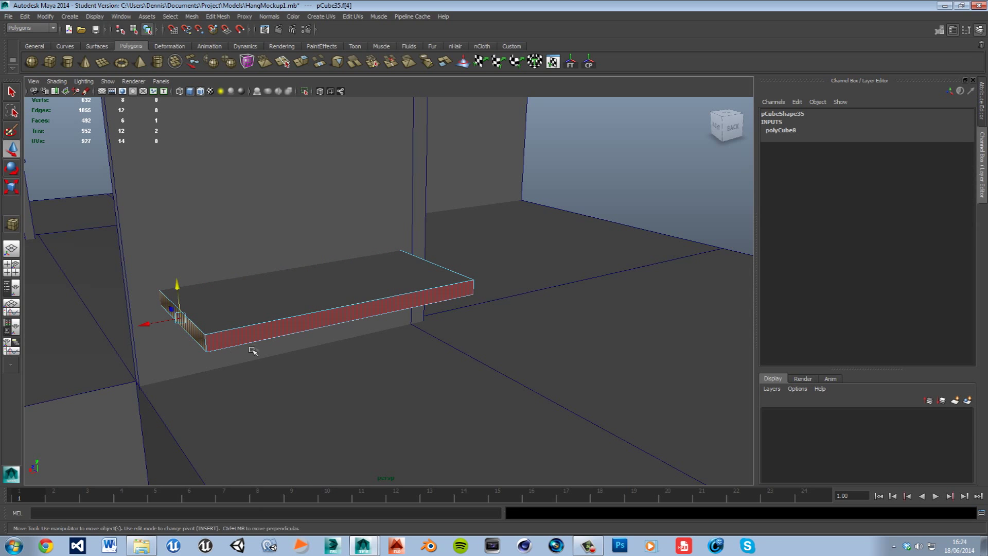
left_click_drag(379, 375, 412, 389, "alt")
left_click(659, 384, "shift")
right_click_drag(663, 381, 666, 395, "shift")
left_click_drag(464, 341, 462, 351)
key("r")
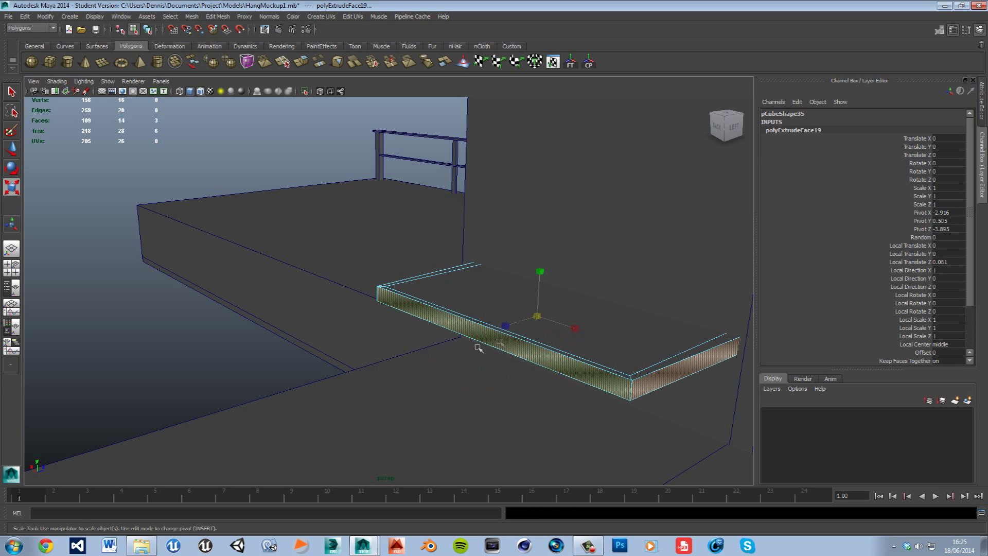
middle_click_drag(547, 325, 542, 326)
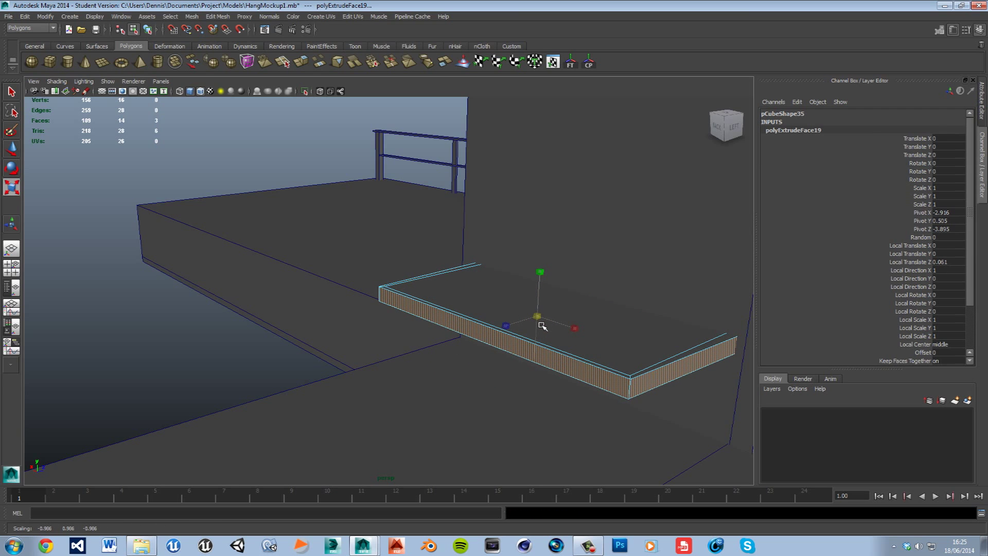
Extrude the rim's three top faces upward by about 0.037 and scale them slightly to taper the raised edge
left_click(658, 363)
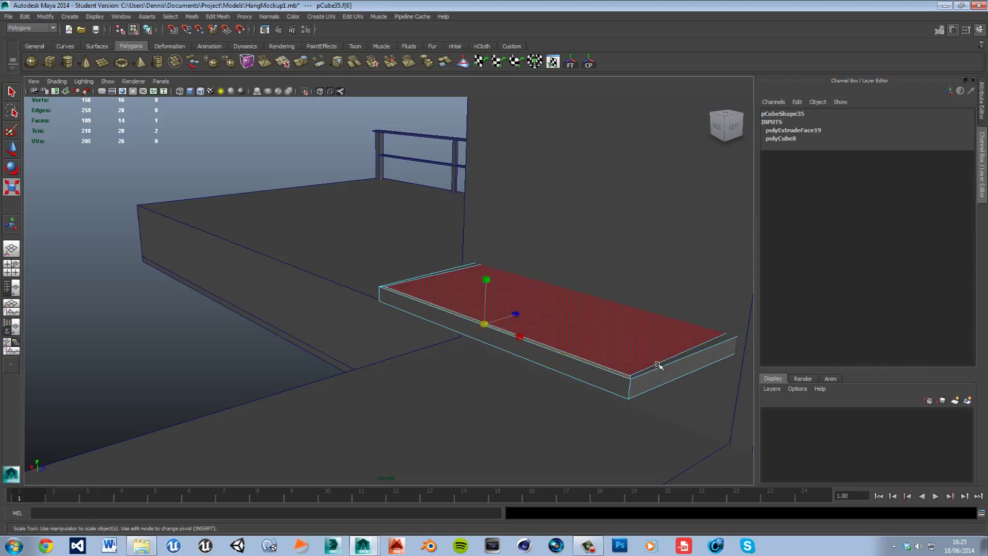
left_click(549, 336, "shift")
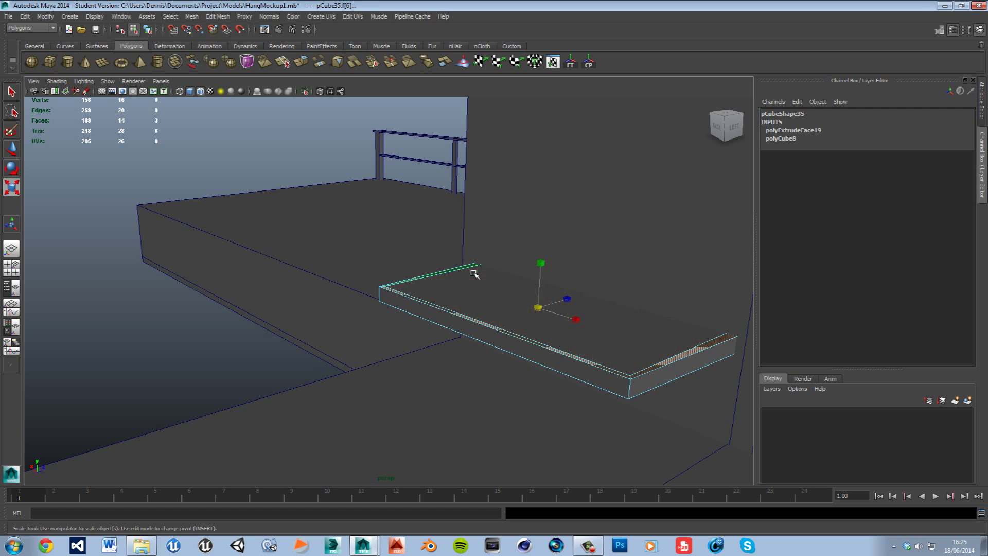
key("ctrl+e")
middle_click_drag(499, 290, 494, 294)
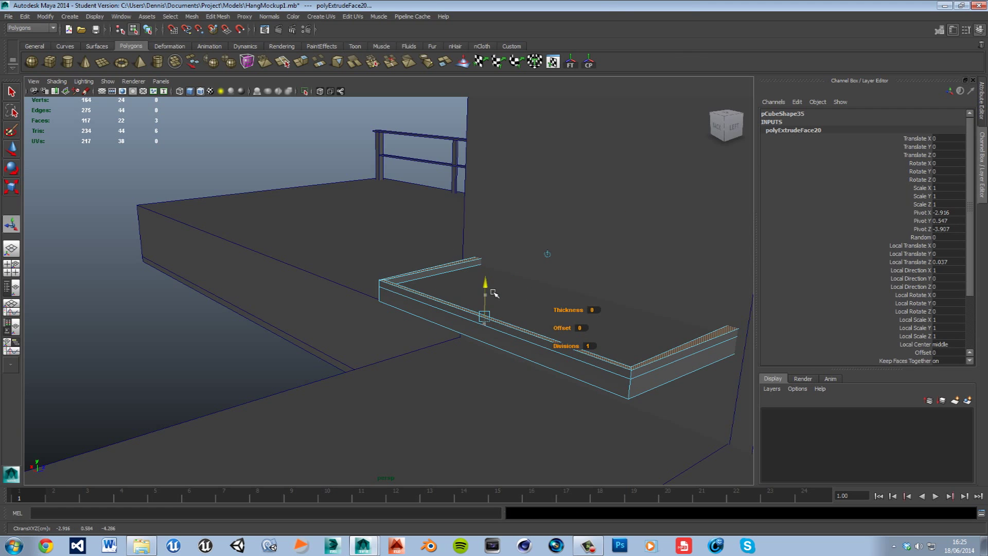
key("r")
left_click_drag(545, 309, 545, 308)
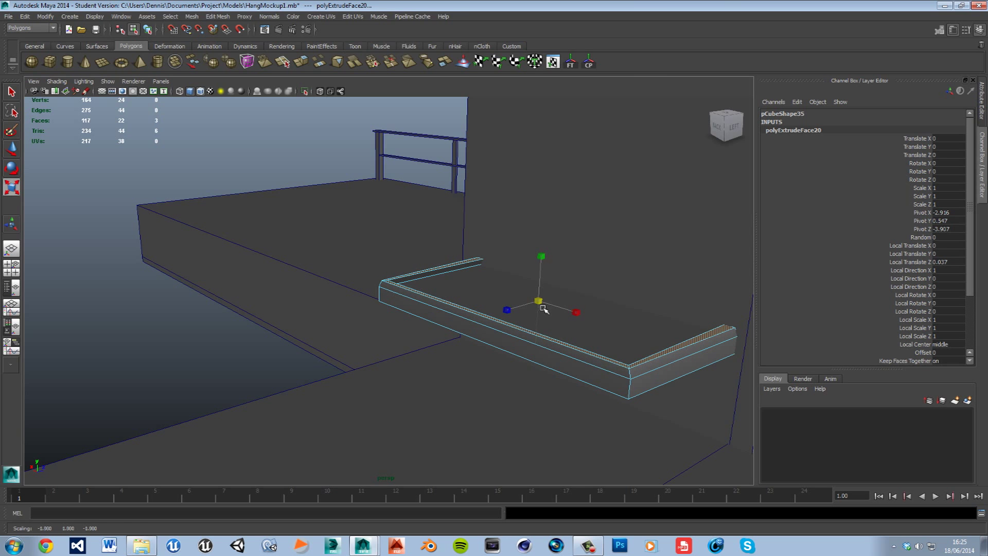
Create a new cube on the platform beneath the rimmed slab
mouse_move(454, 372)
left_mouse_down("alt")
mouse_move(587, 380)
mouse_move(466, 369)
left_mouse_up("alt")
left_click(533, 180)
left_click_drag(509, 234, 380, 289, "alt")
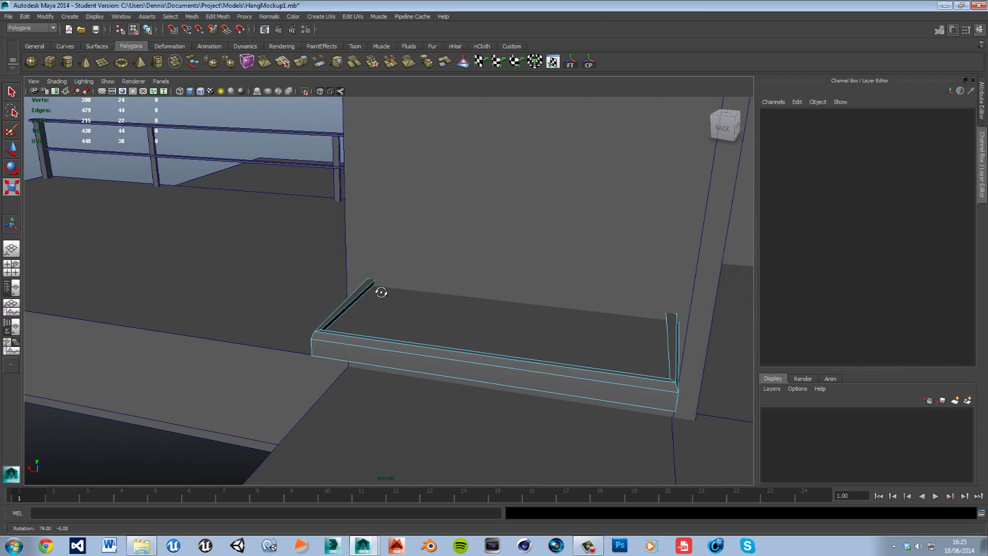
middle_click_drag(379, 289, 430, 261, "alt")
left_click_drag(430, 260, 463, 320, "alt")
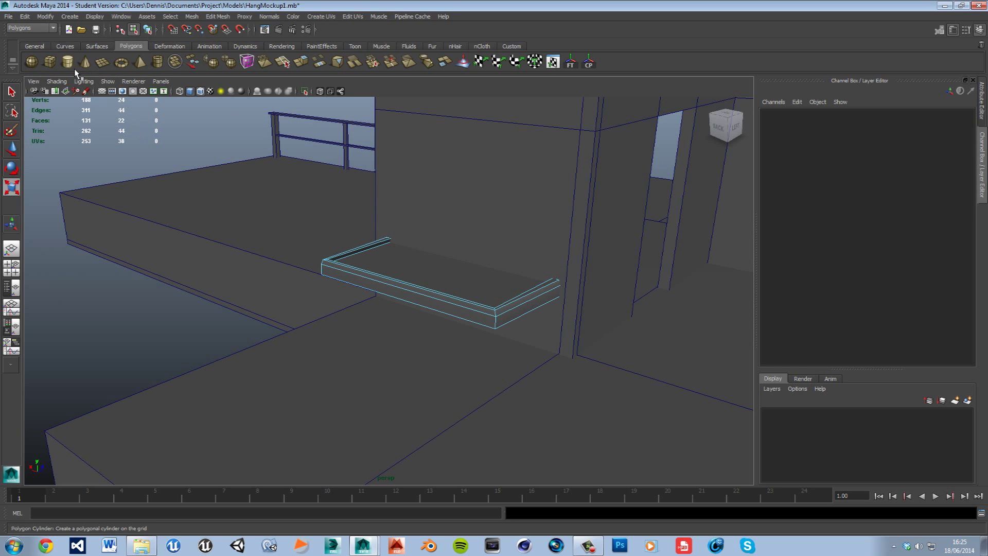
left_click(49, 62)
left_click_drag(310, 321, 407, 329)
left_click(406, 329)
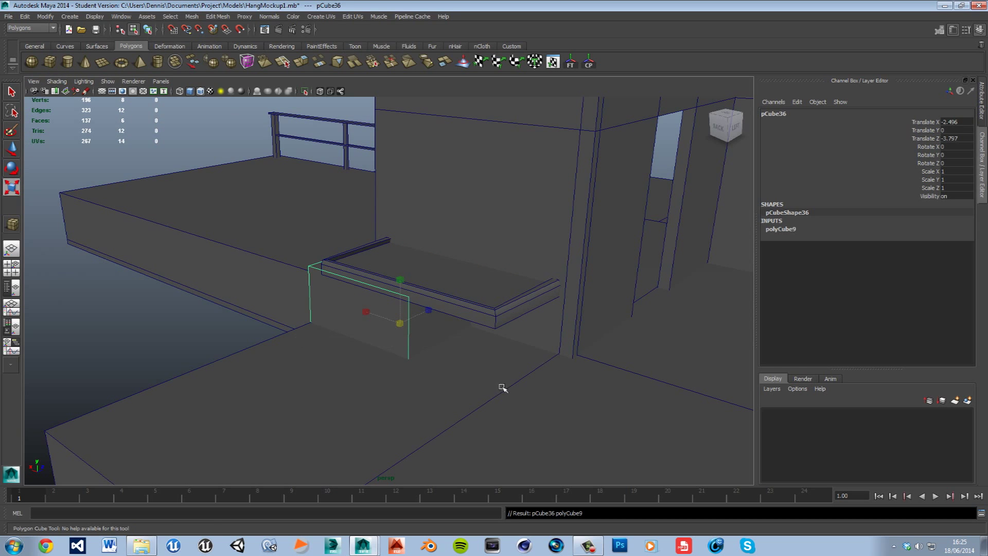
Scale the new cube down uniformly to about 0.186 and raise it onto the slab at about Y 0.553
left_click_drag(386, 369, 544, 370, "alt")
middle_click_drag(544, 369, 519, 312, "alt")
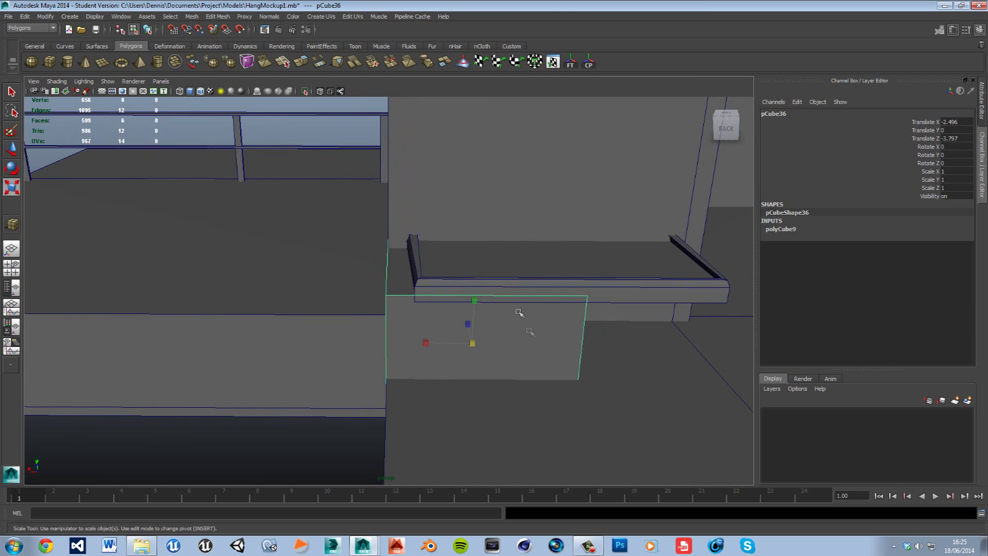
left_click_drag(472, 344, 381, 391)
key("w")
left_click(473, 330)
left_click_drag(474, 316, 442, 261)
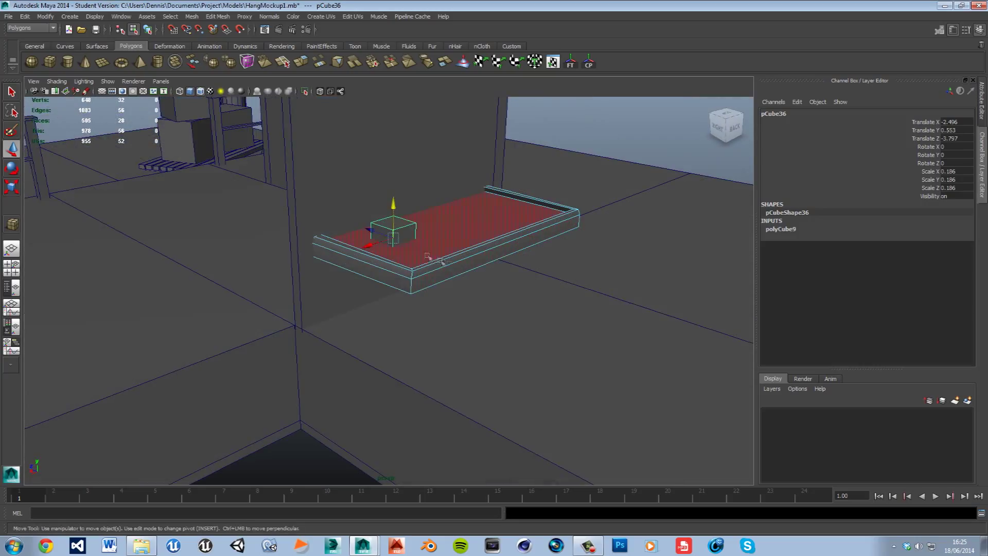
Shrink the cube to a small block scaled about 0.022 by 0.044 by 0.05 and position it above the slab's side rim
left_click_drag(379, 238, 390, 276)
key("r")
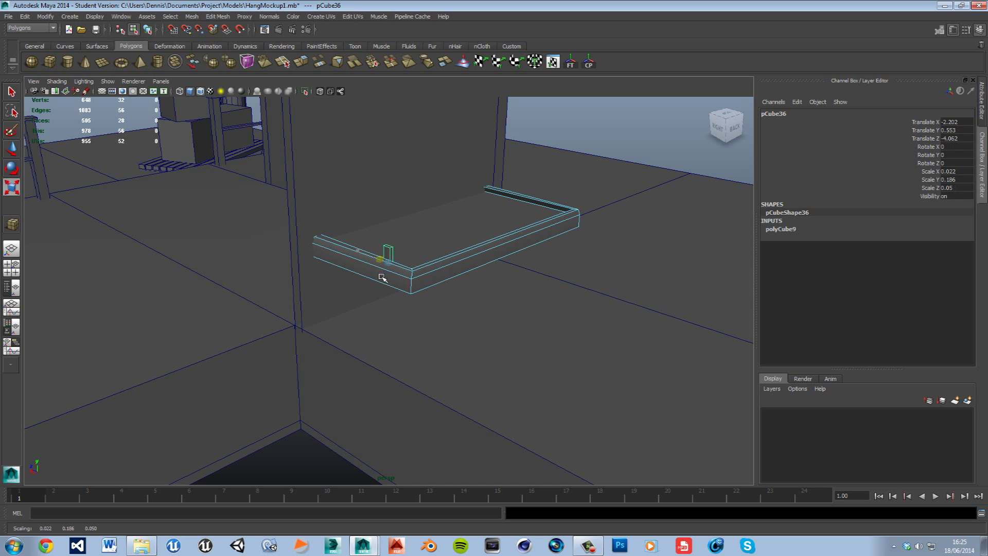
key("w")
left_click_drag(394, 238, 396, 225)
key("f")
left_click_drag(496, 273, 465, 293, "alt")
scroll(338, 287, "up", 3)
left_click_drag(340, 287, 312, 306)
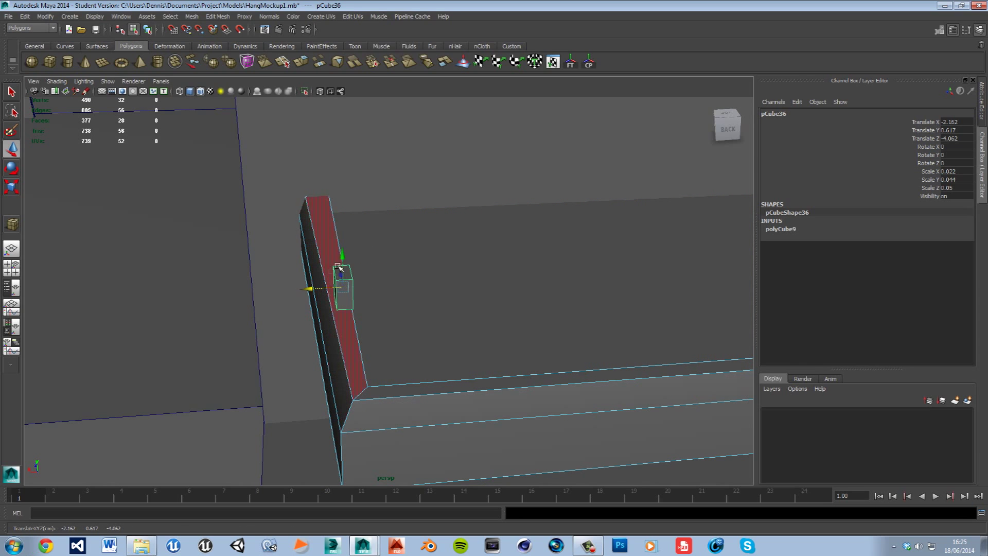
Move the small block to the rim's front corner, scaling it to about 0.028 in X and 0.056 in Y
left_click_drag(342, 276, 505, 305)
left_click_drag(573, 318, 410, 302, "alt")
key("r")
left_click_drag(314, 361, 301, 359)
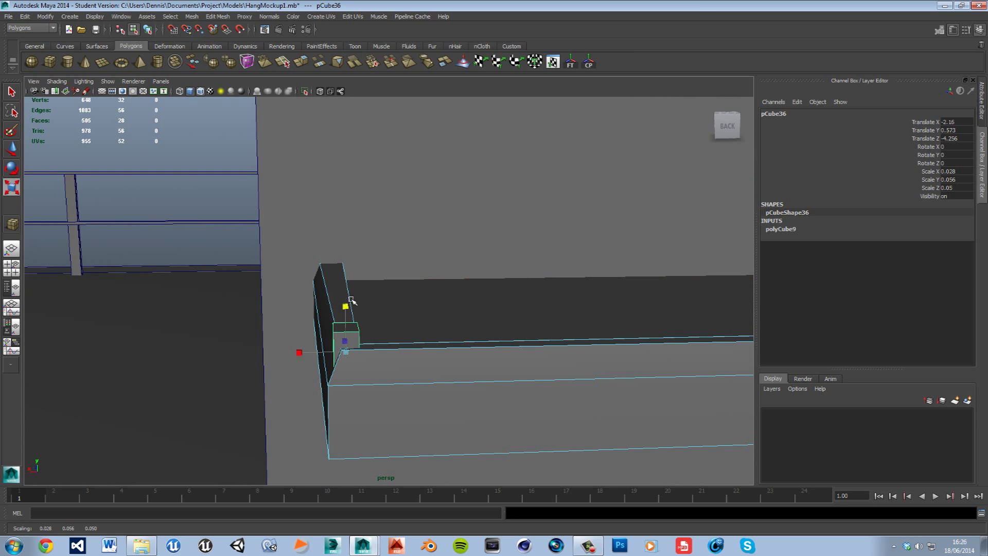
key("w")
left_click_drag(320, 359, 315, 360)
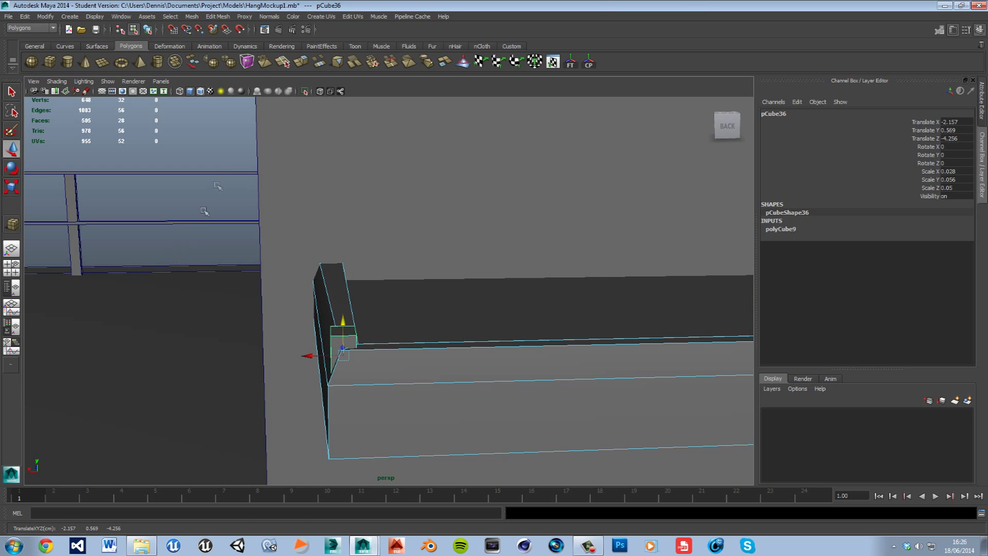
Shift the corner block to about X -2.153 and narrow it to an X scale of about 0.024
left_click(273, 265)
left_click_drag(350, 308, 267, 327, "alt")
left_click(269, 324)
left_click(342, 353)
left_click_drag(341, 353, 433, 375, "alt")
right_click_drag(423, 340, 470, 342)
right_click_drag(401, 338, 446, 325)
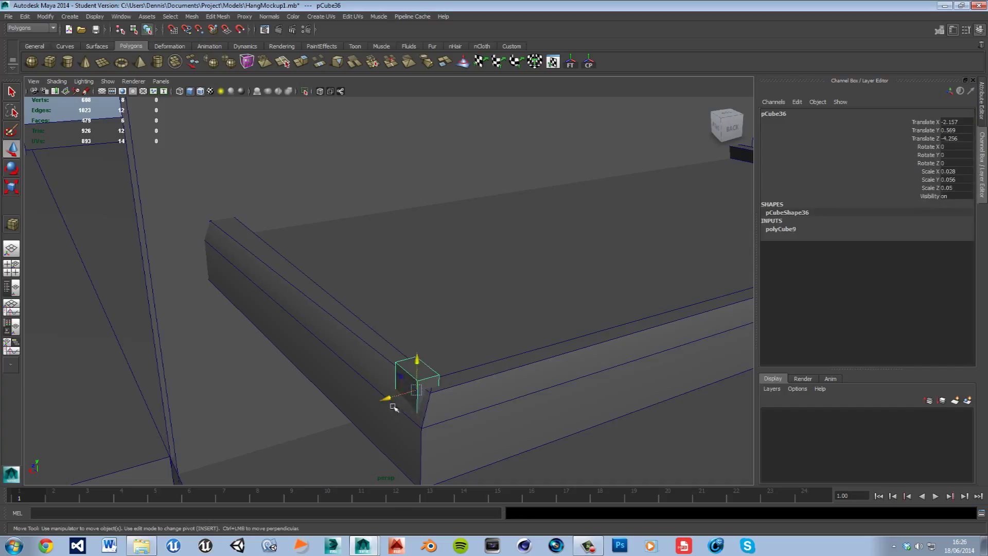
left_click_drag(393, 408, 390, 409)
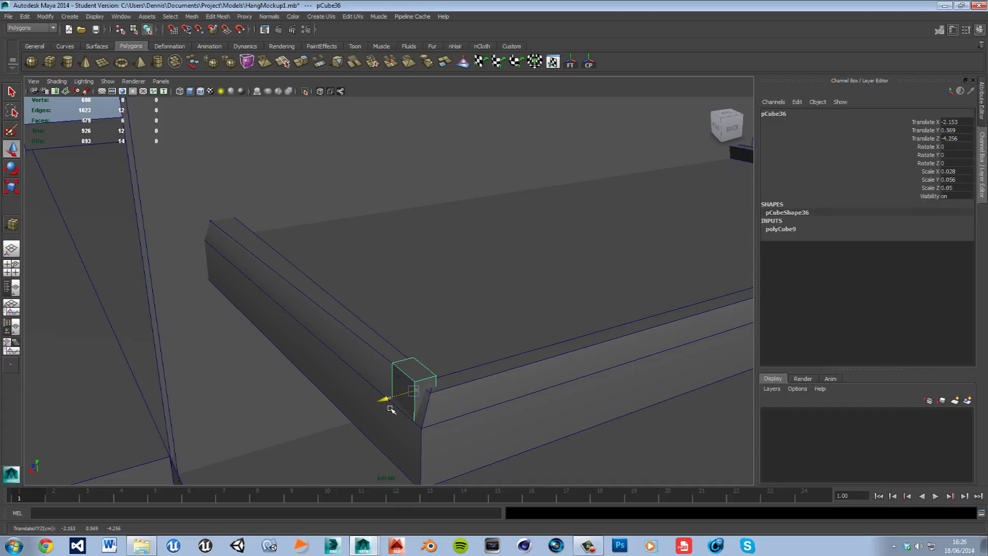
key("r")
left_click_drag(380, 406, 395, 408)
key("w")
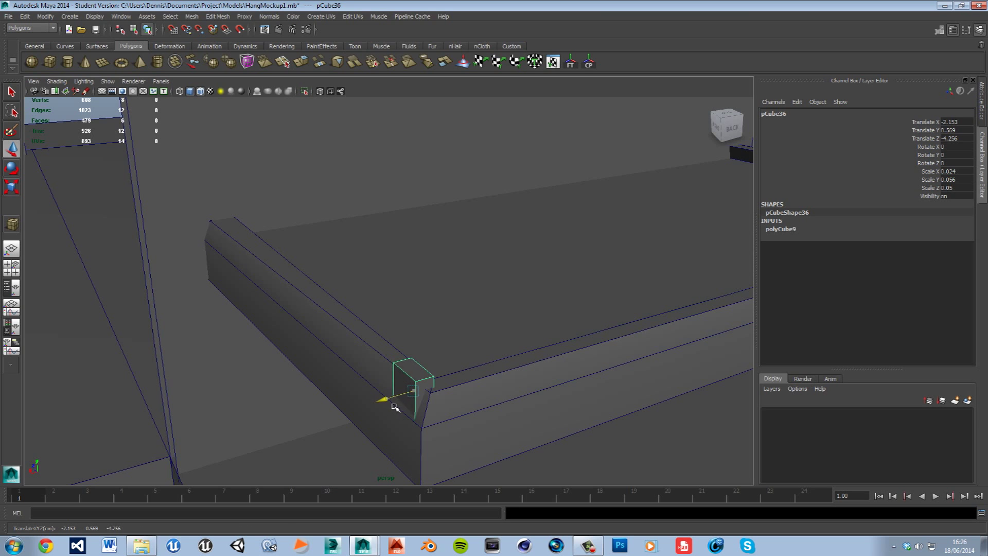
Delete the corner block's bottom face and lower the block into the rim to about Y 0.575
mouse_move(493, 416)
left_mouse_down("alt")
mouse_move(320, 408)
mouse_move(316, 400)
mouse_move(517, 403)
mouse_move(485, 399)
left_mouse_up("alt")
left_click_drag(459, 357, 440, 194, "alt")
right_click_drag(423, 189, 458, 160)
left_click_drag(458, 161, 530, 306, "alt")
left_click(392, 353)
left_click_drag(404, 237, 392, 315)
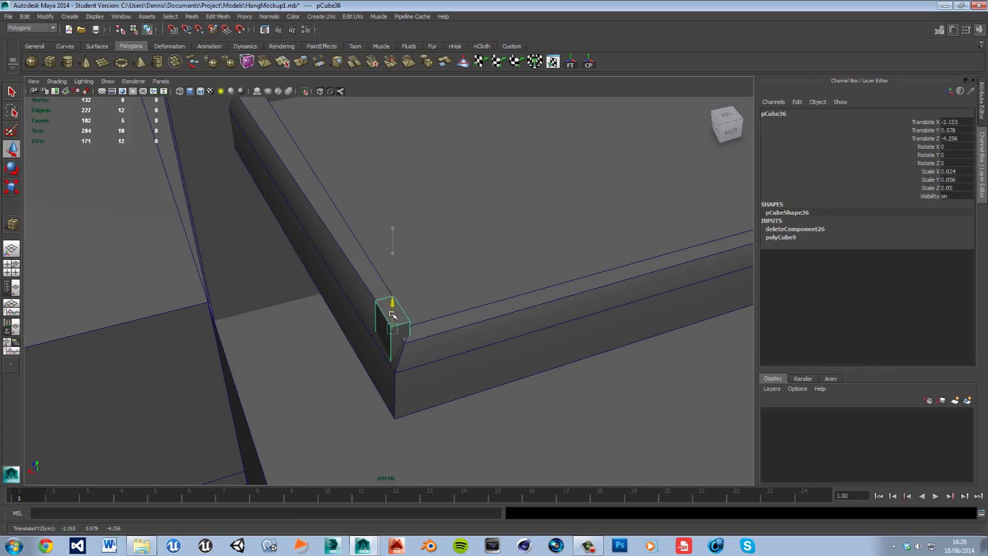
left_click_drag(198, 261, 251, 272, "alt")
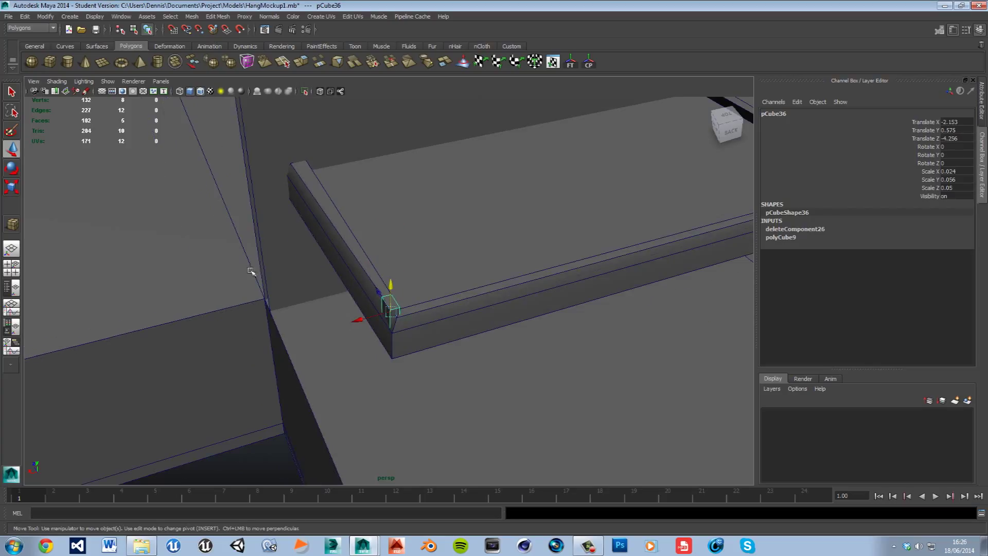
mouse_move(392, 308)
right_mouse_down()
mouse_move(391, 327)
mouse_move(410, 342)
mouse_move(406, 314)
right_mouse_up()
left_click(390, 305)
key("r")
key("e")
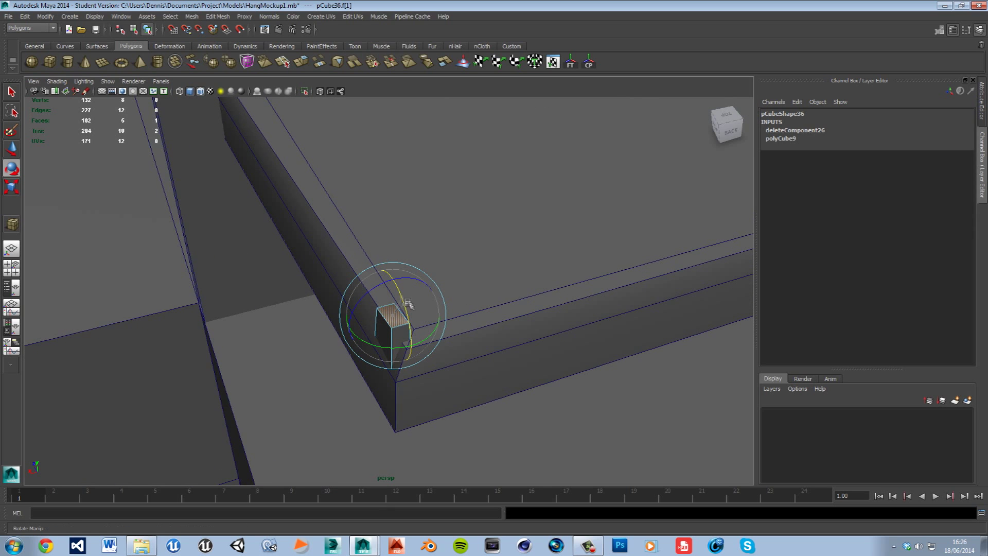
scroll(406, 296, "down", 5)
left_click(305, 420)
left_click_drag(305, 420, 415, 402, "alt")
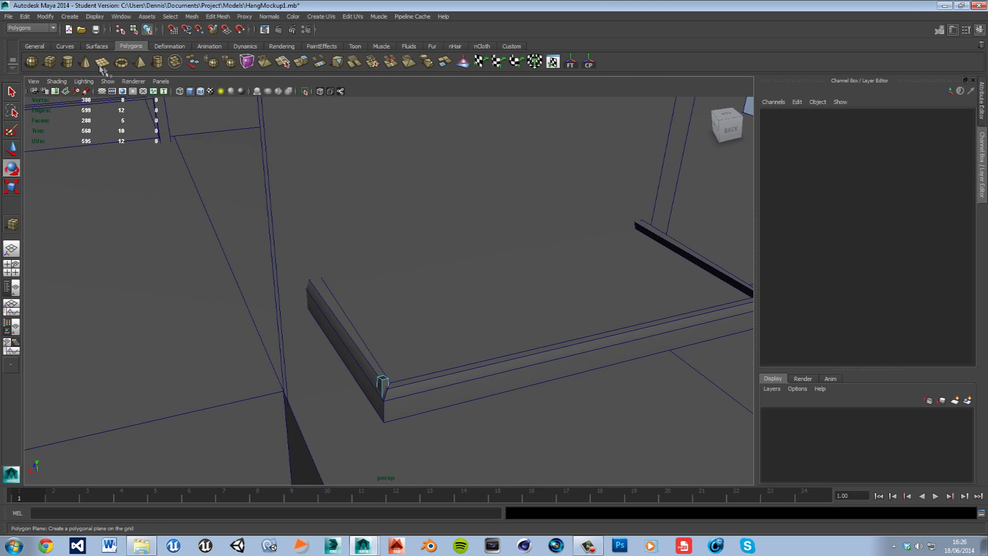
Create a polygon cylinder in front of the slab and set its axis subdivisions to 6
left_click(67, 62)
left_click_drag(232, 309, 319, 320, "alt")
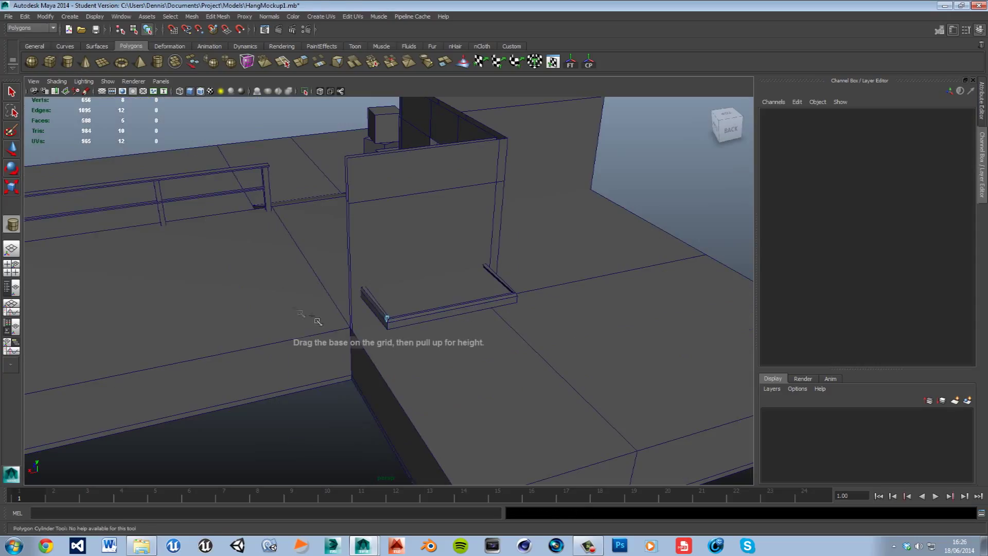
left_click(399, 342)
scroll(404, 342, "up", 3)
key("r")
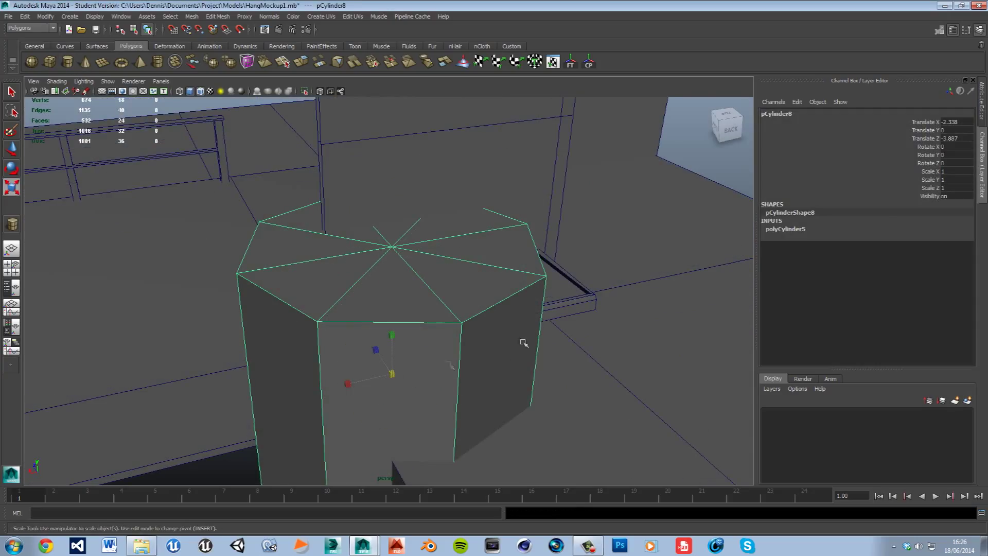
left_click(810, 229)
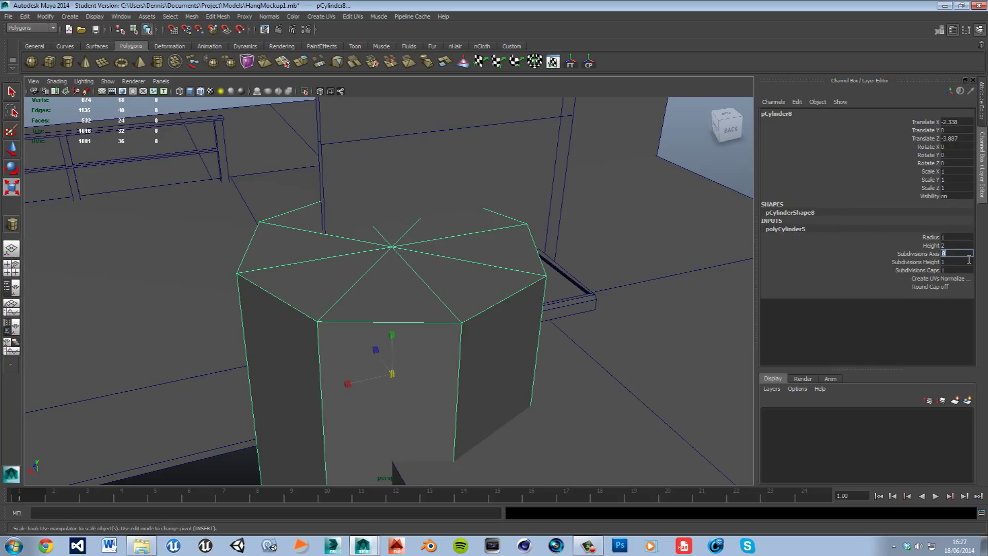
key("Return")
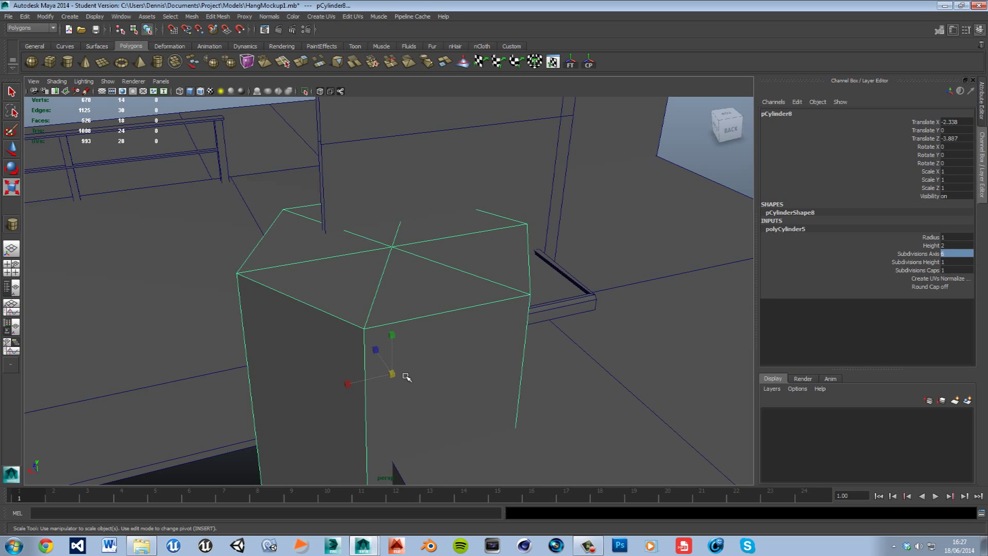
Shrink the hexagonal cylinder to a uniform scale of about 0.021 and bring it near the rim's front corner
left_click_drag(397, 380, 186, 440)
key("w")
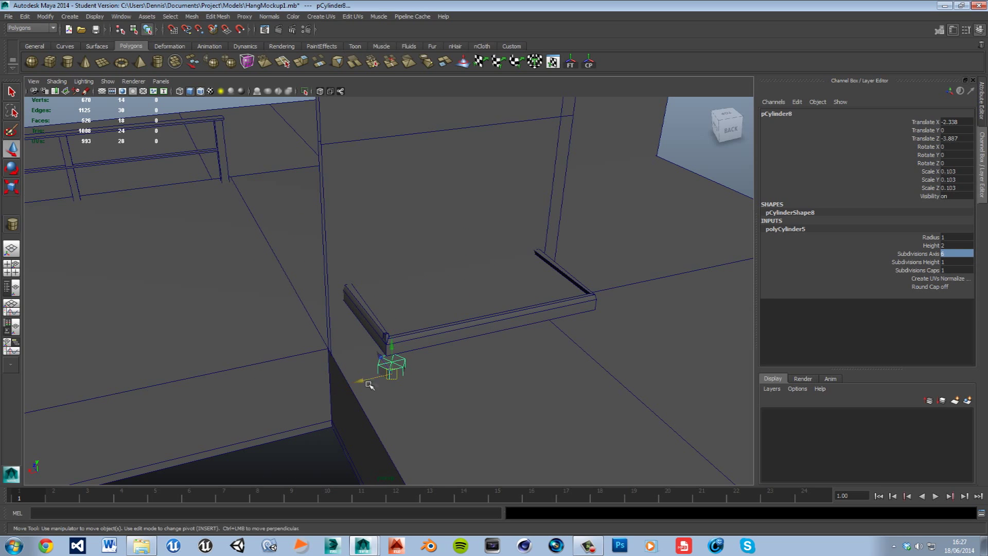
left_click_drag(391, 360, 369, 357)
key("r")
key("w")
scroll(401, 357, "up", 3)
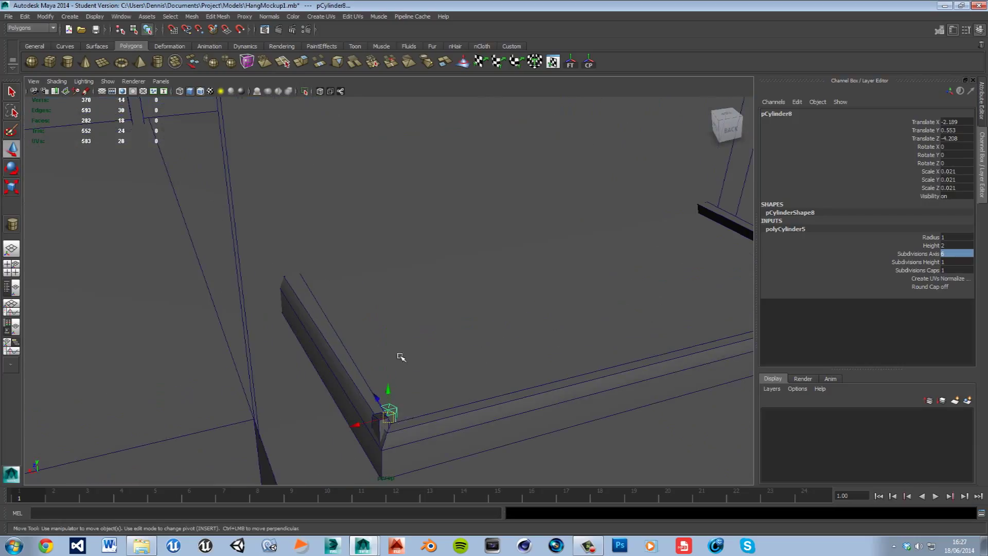
Place the small cylinder over the corner block at about X -2.146, Y 0.604, Z -4.264
mouse_move(381, 423)
left_mouse_down()
mouse_move(352, 437)
mouse_move(390, 396)
mouse_move(374, 411)
left_mouse_up()
scroll(485, 364, "up", 3)
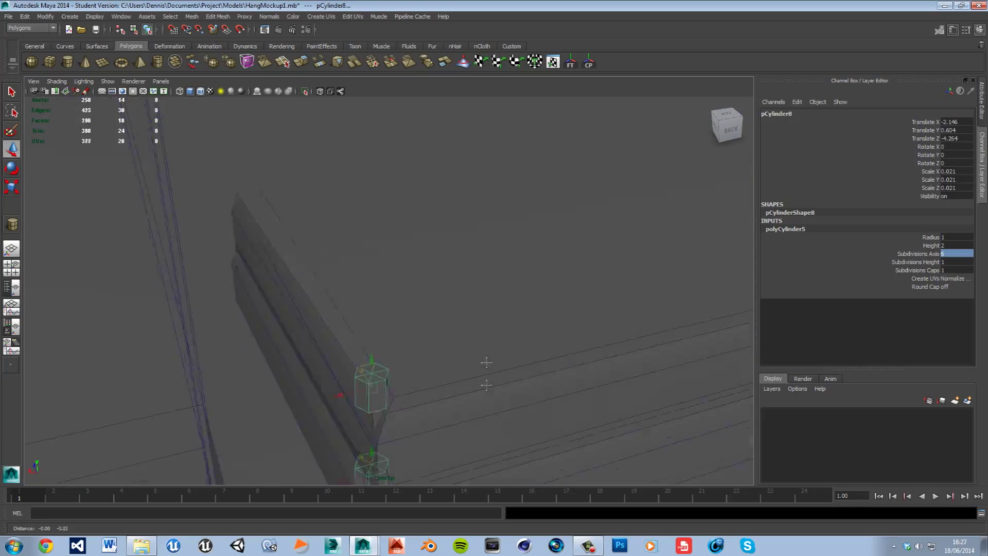
middle_click_drag(485, 363, 475, 273, "alt")
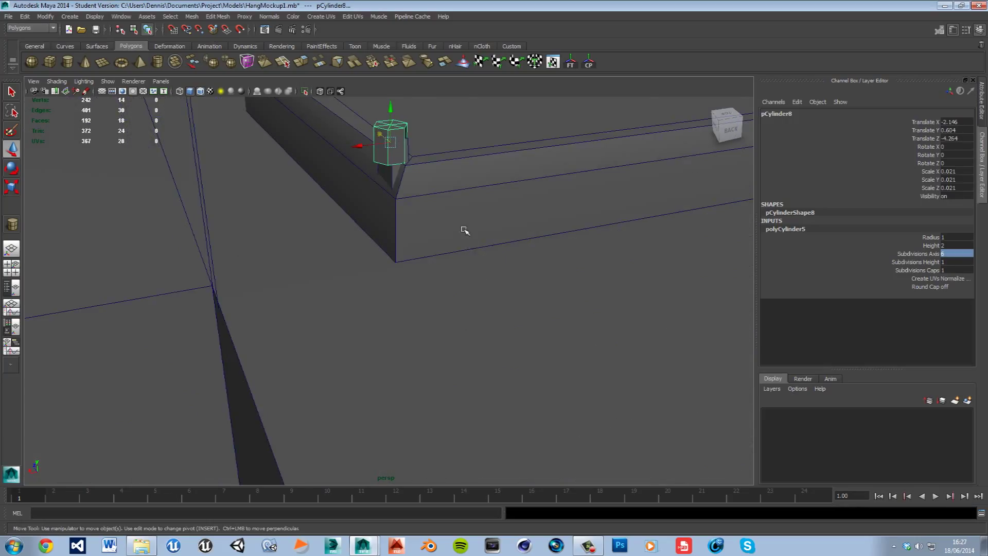
middle_click_drag(464, 230, 461, 309, "alt")
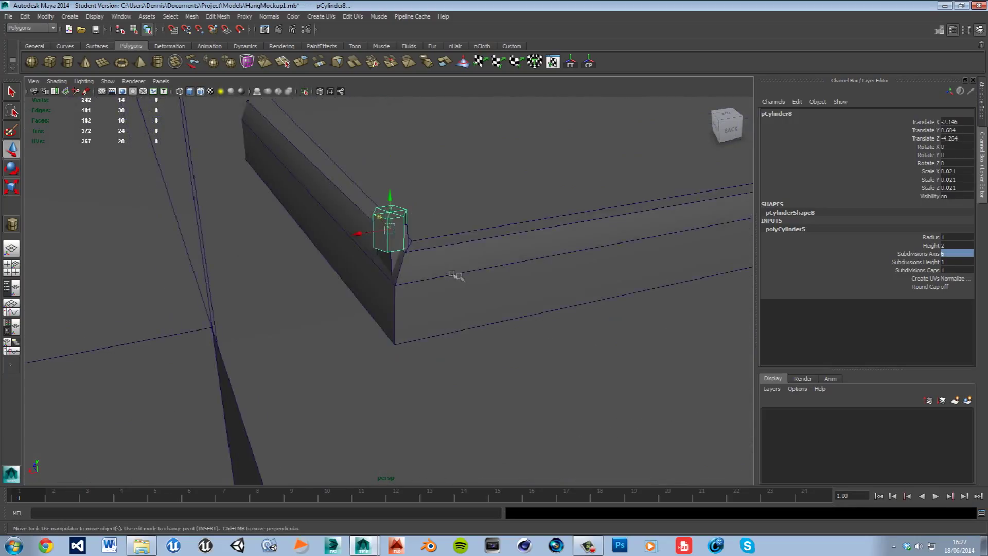
Enlarge the corner block to a scale of about 0.051 by 0.119 by 0.105 and move it just inside the rim corner
left_click(402, 266)
key("r")
left_click_drag(397, 260, 437, 232)
key("w")
left_click_drag(374, 249, 421, 249)
left_click_drag(387, 204, 442, 360)
right_click_drag(407, 295, 418, 316)
left_click(412, 312)
left_click(409, 317)
Reduce the block's Z scale to about 0.059 and shift it toward the rim corner to about Z -4.243
key("r")
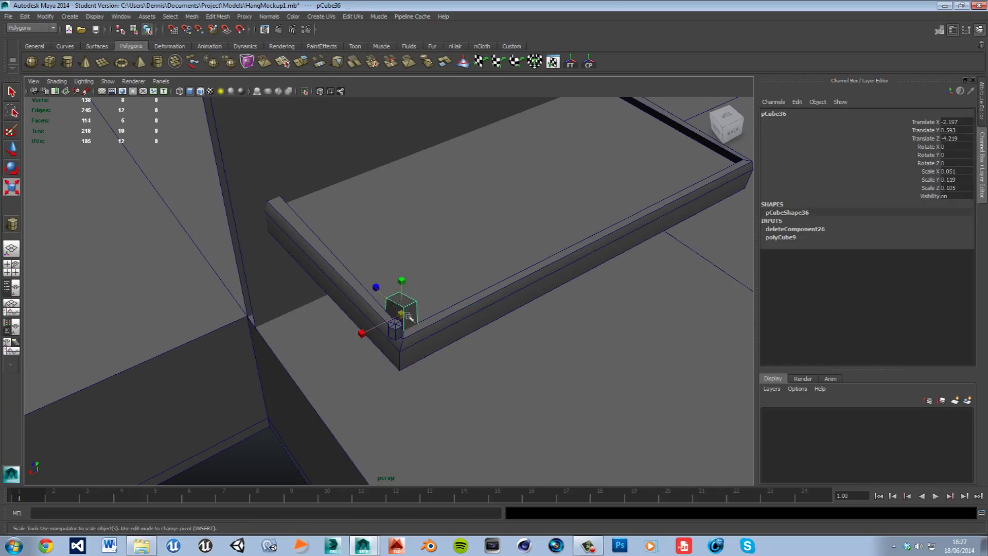
left_click_drag(386, 296, 396, 317)
key("w")
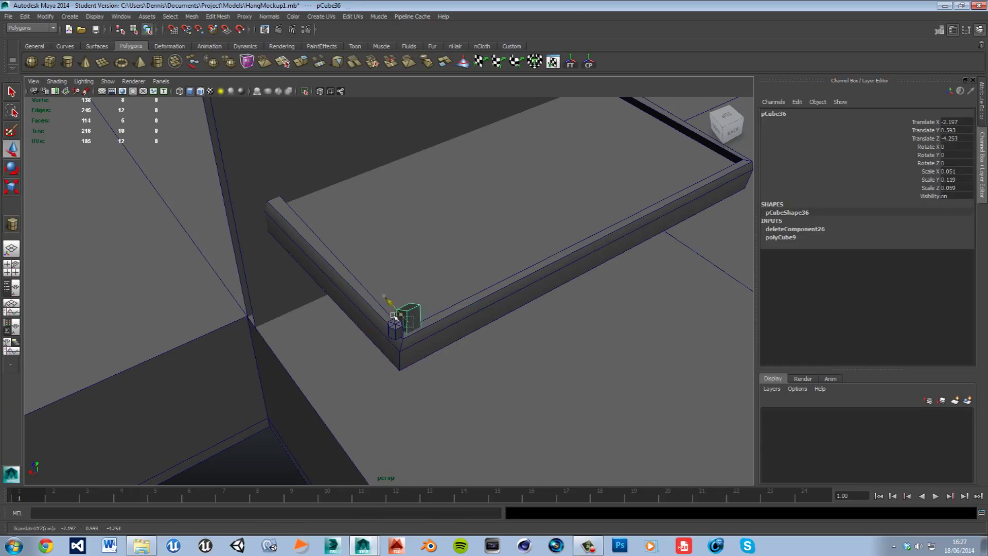
left_click(255, 470)
left_click_drag(256, 469, 394, 380, "alt")
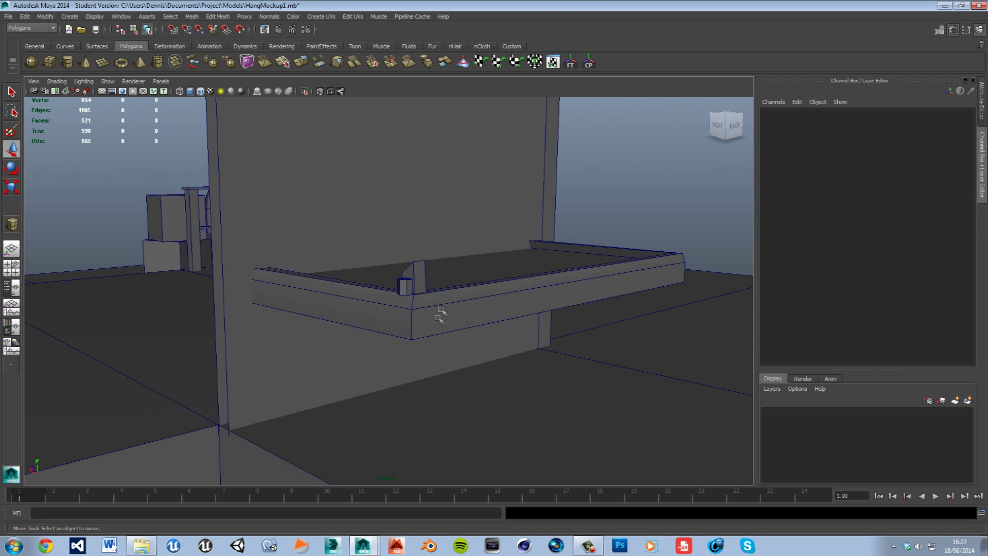
Flatten the block to a Y scale of about 0.034 and lower it into the slab corner at about Y 0.577
left_click(425, 282)
key("r")
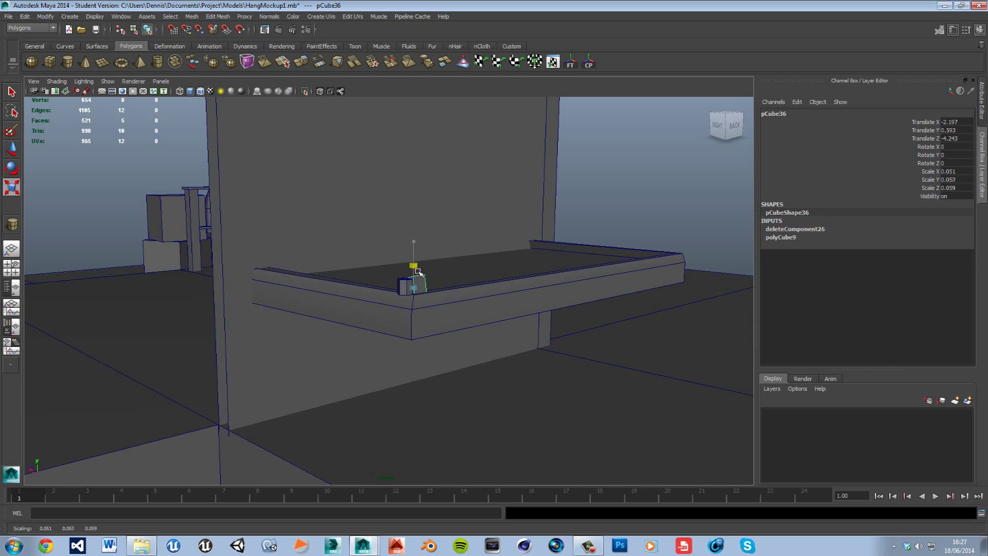
key("f")
left_click_drag(419, 283, 365, 311, "alt")
key("w")
left_click_drag(340, 262, 342, 269)
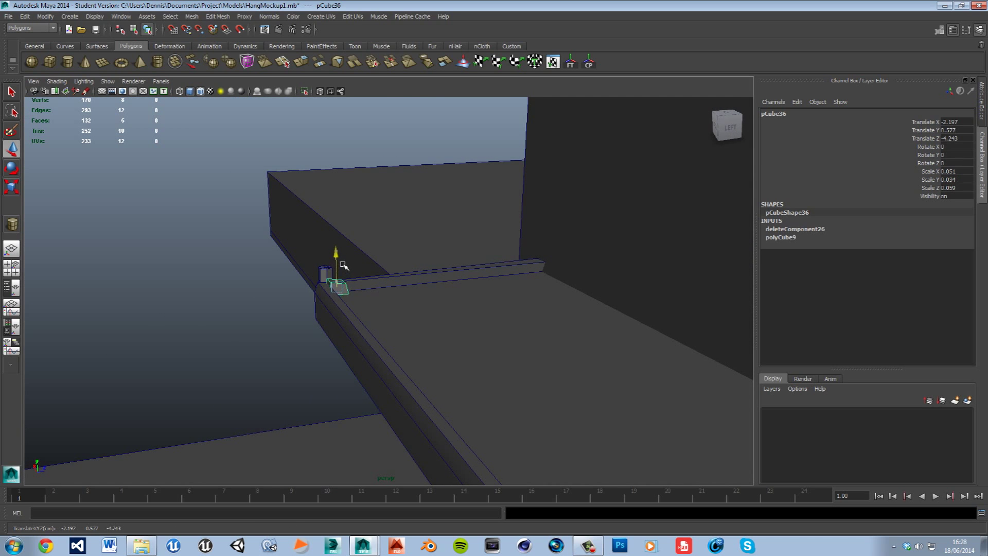
key("r")
left_click_drag(344, 264, 341, 225)
key("w")
left_click(342, 259)
Scale the hexagonal cylinder down to about 0.015 and center it over the block at about X -2.196, Z -4.244
left_click(324, 283)
right_click_drag(327, 278, 440, 394, "alt")
left_click_drag(339, 302, 489, 419)
key("r")
right_click_drag(489, 419, 470, 335, "alt")
left_click(393, 301)
left_click(408, 276)
key("w")
left_click_drag(388, 273, 377, 272)
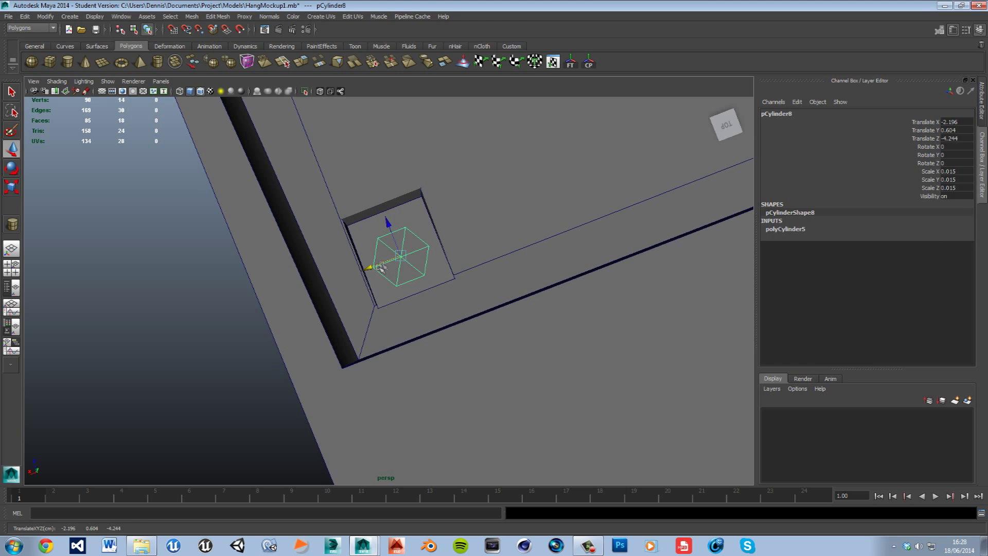
Tilt the cylinder about 17 degrees around X and shift it to about Y 0.602, Z -4.24 on the block's sloped top
left_click_drag(375, 272, 482, 354)
key("e")
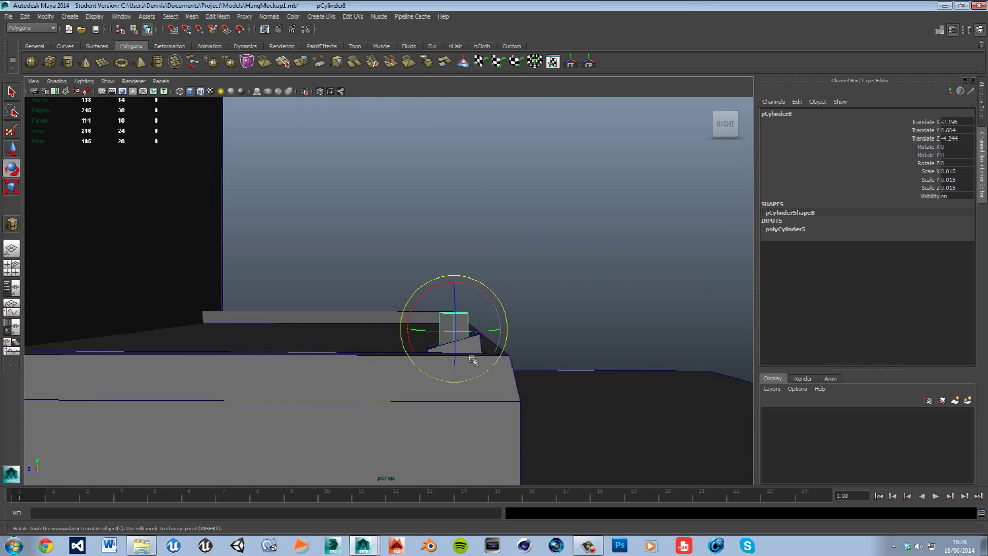
left_click_drag(437, 294, 426, 301)
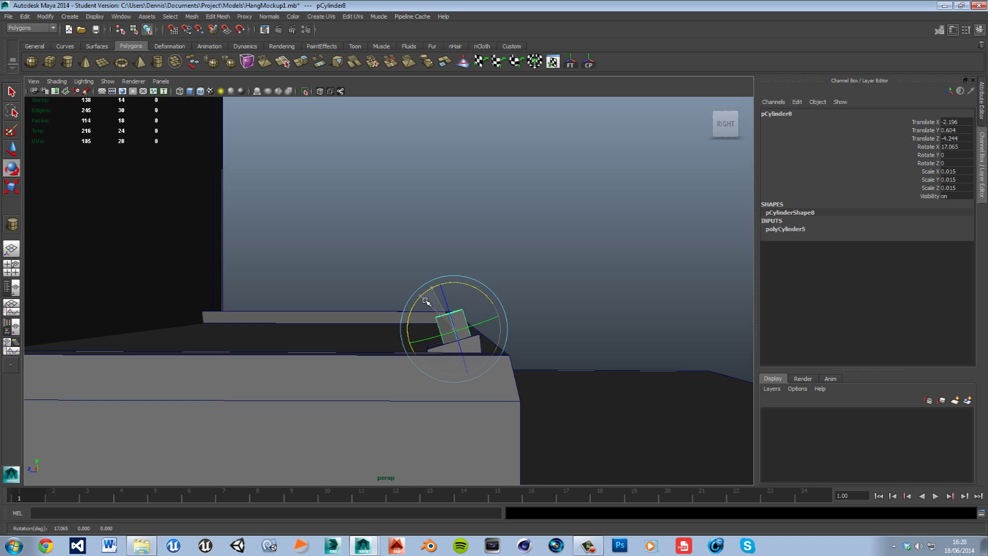
left_click(551, 253)
left_click_drag(567, 327, 550, 346, "alt")
left_click(471, 293)
key("w")
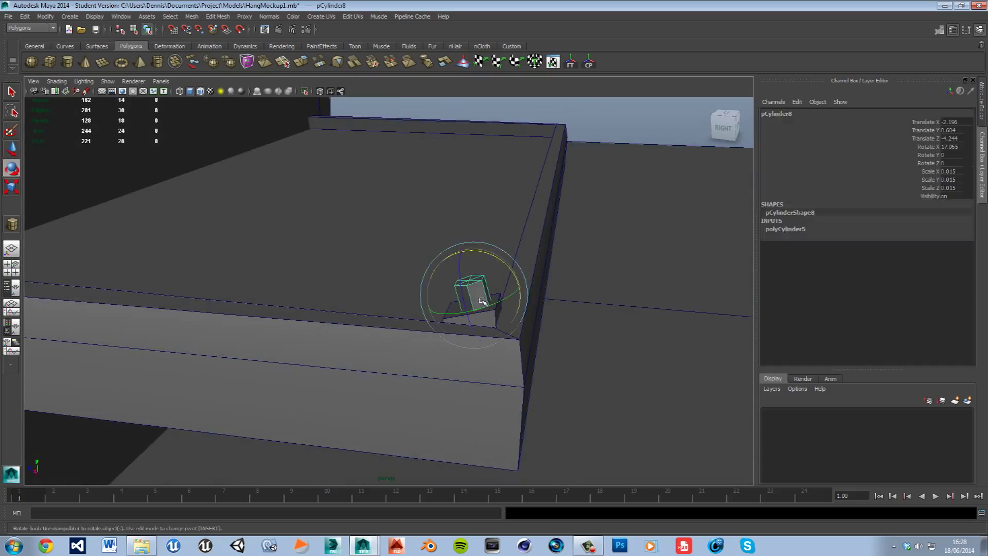
left_click_drag(476, 270, 481, 311)
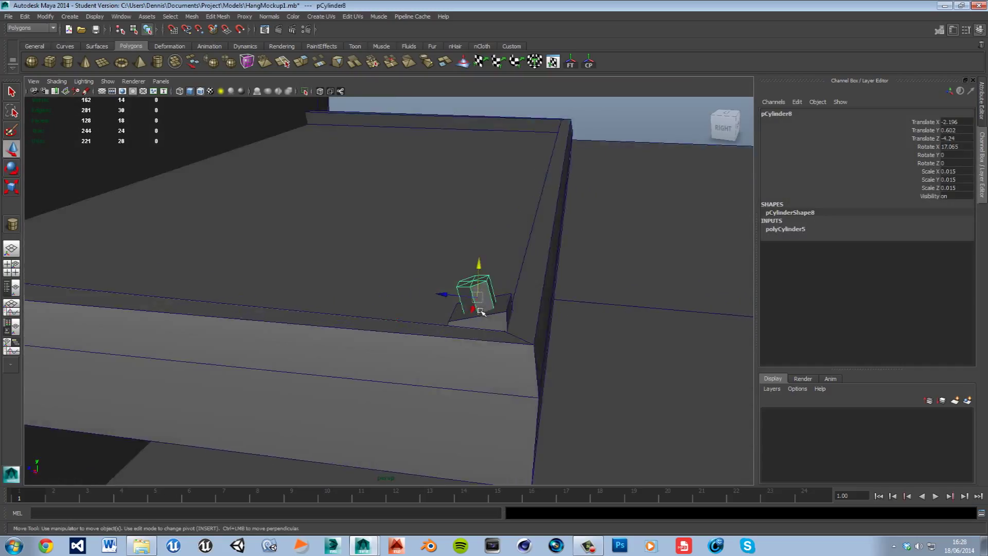
Delete the cylinder's bottom cap faces and set it back on the block at about Y 0.605
left_click(496, 372)
left_click_drag(497, 372, 499, 353, "alt")
left_click_drag(386, 380, 495, 318)
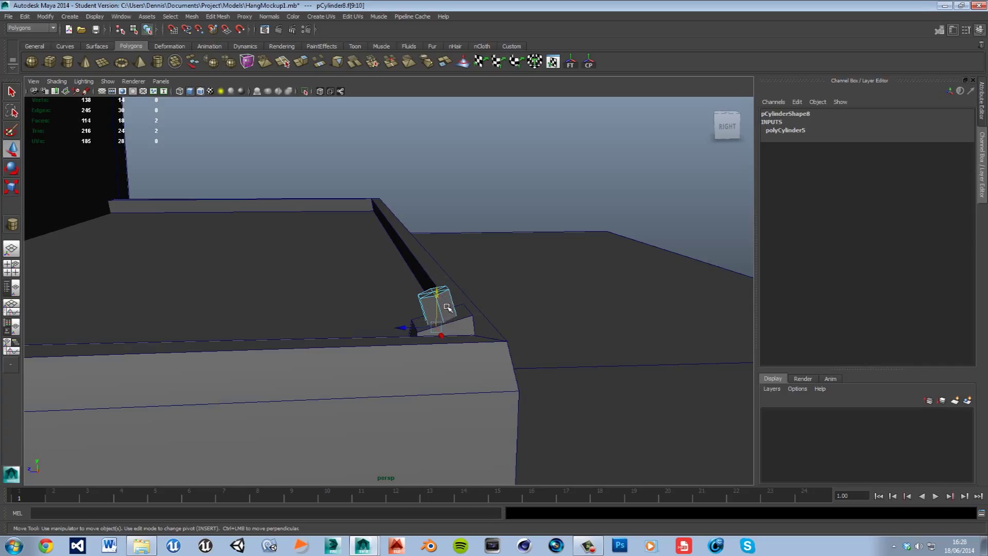
key("F8")
left_click_drag(471, 298, 486, 248, "alt")
right_click_drag(468, 188, 444, 216)
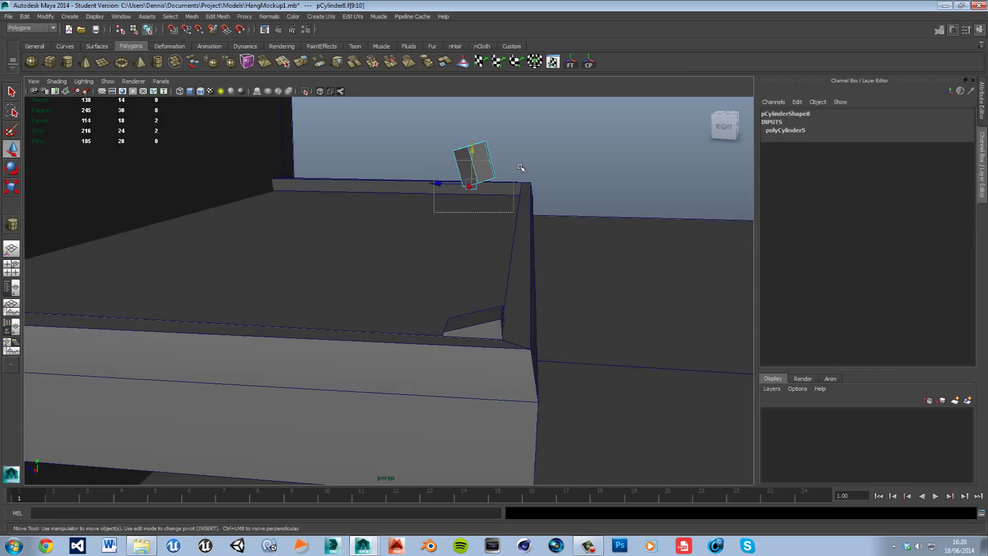
left_click_drag(532, 178, 434, 181)
left_click(546, 172)
left_click_drag(542, 223, 494, 227, "alt")
right_click_drag(469, 212, 498, 207)
left_click_drag(483, 188, 508, 334)
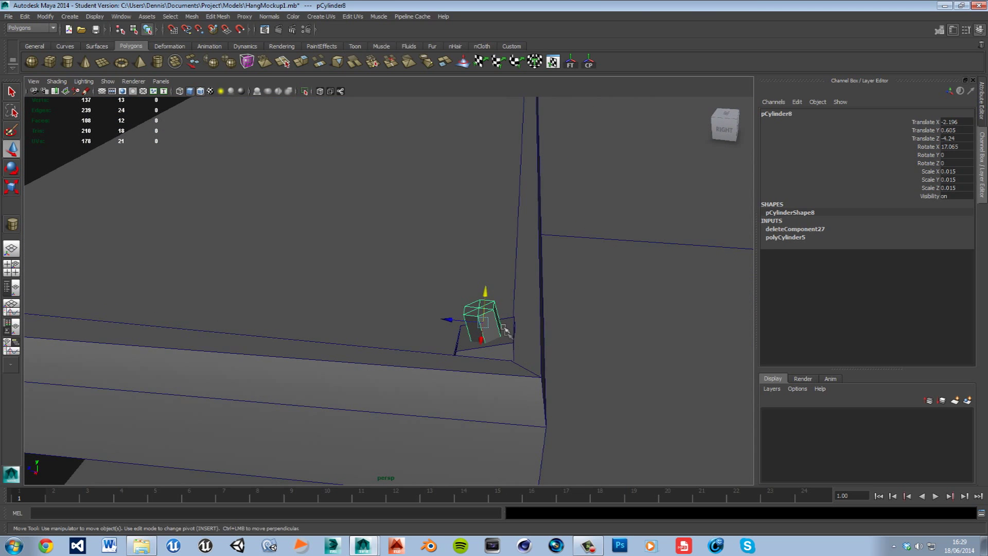
Set the Move tool's axis to Object and pull the cylinder's top faces out to form a long slanted pole
right_click_drag(521, 325, 484, 329)
left_click_drag(494, 339, 536, 394, "alt")
double_click(11, 149)
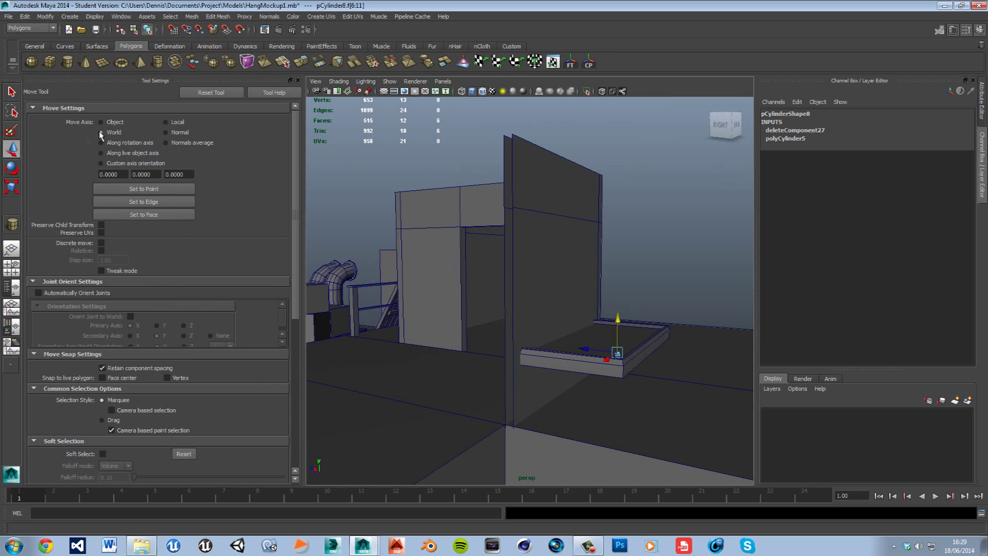
left_click(298, 80)
right_click_drag(399, 272, 447, 315, "alt")
left_click_drag(478, 340, 422, 247)
left_click_drag(412, 211, 470, 230)
right_click_drag(401, 207, 430, 198)
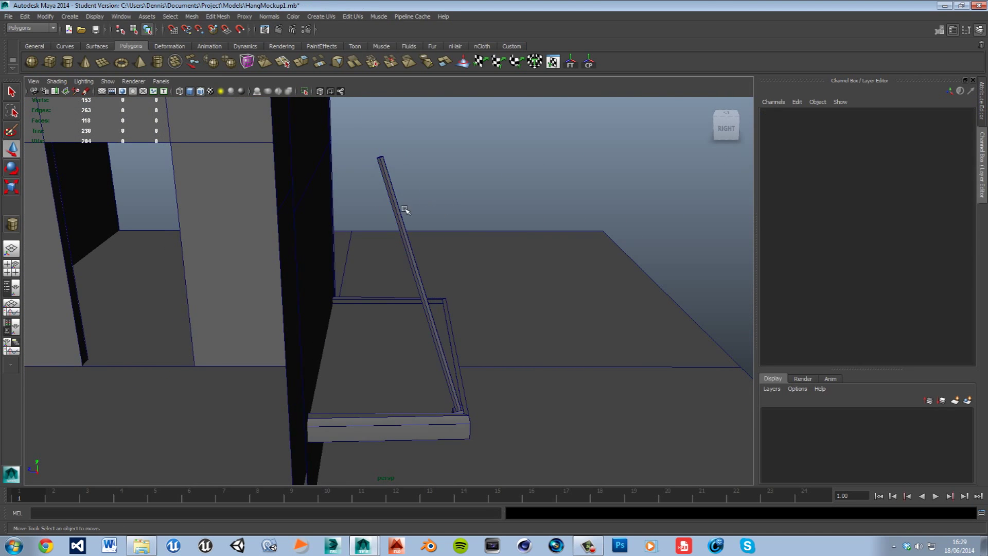
Tilt the pole toward the side wall to an X rotation of about 31.6 degrees
left_click(405, 211)
key("e")
left_click_drag(456, 370, 445, 375)
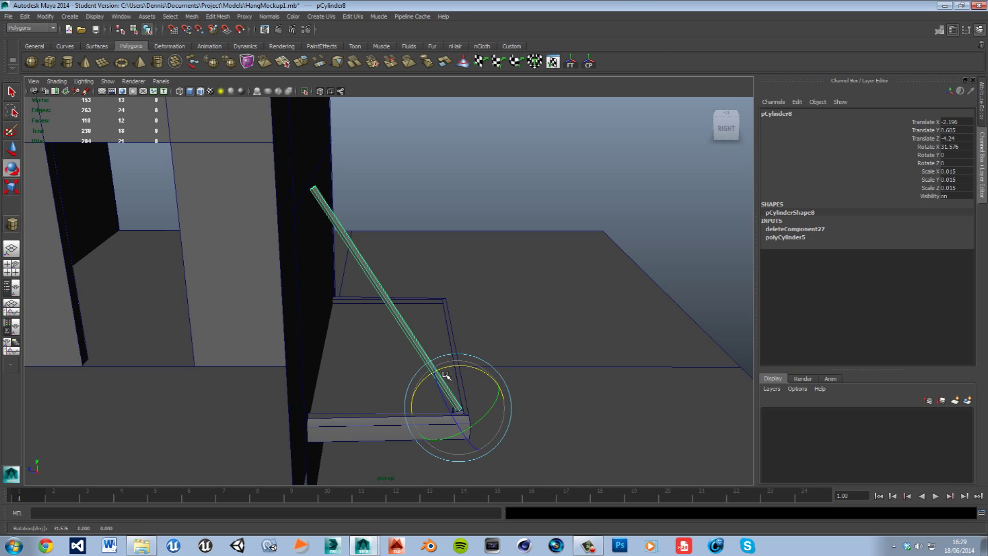
key("w")
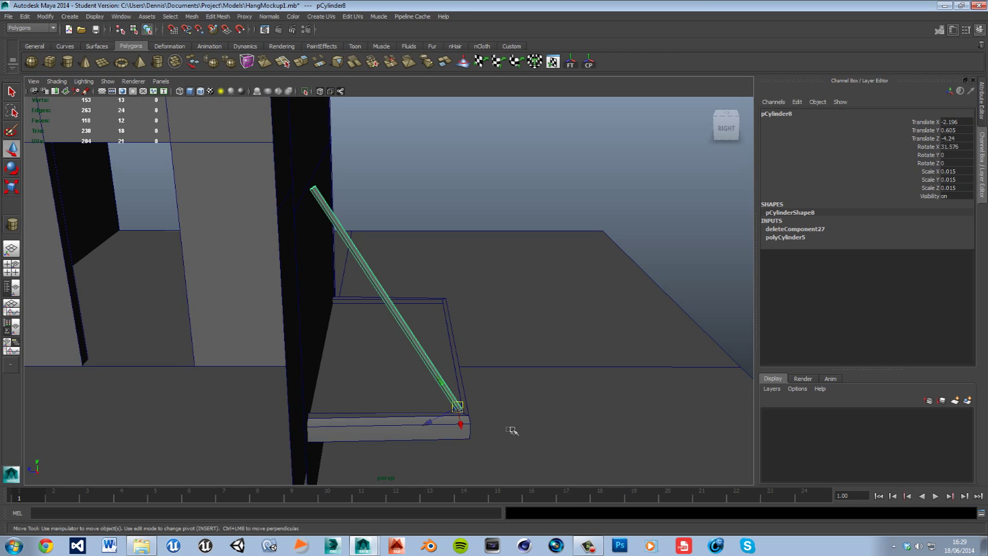
Set the Move tool's axis to World and lower the pole's base into the corner block
middle_click_drag(507, 431, 505, 278, "alt")
scroll(542, 346, "up", 5)
left_click_drag(505, 346, 358, 347, "alt")
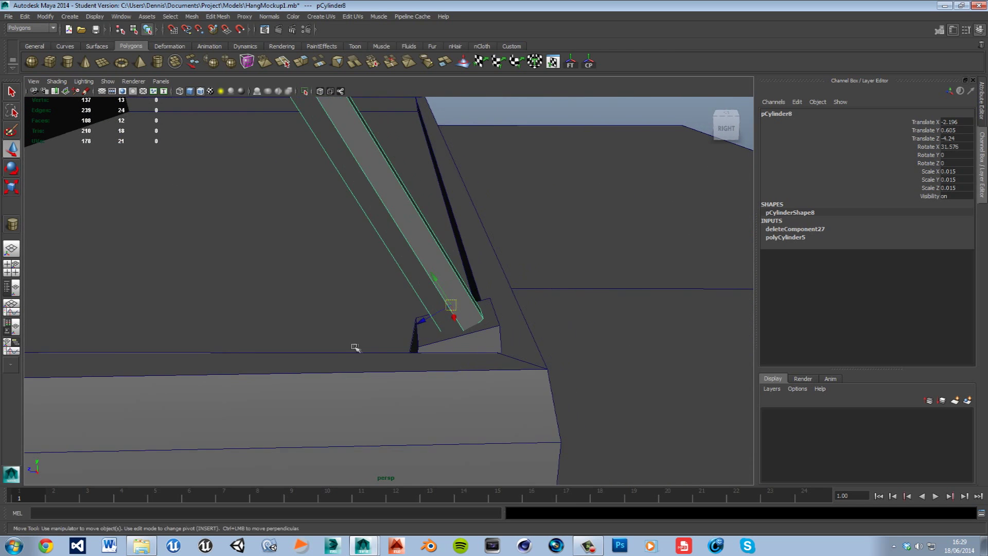
double_click(19, 150)
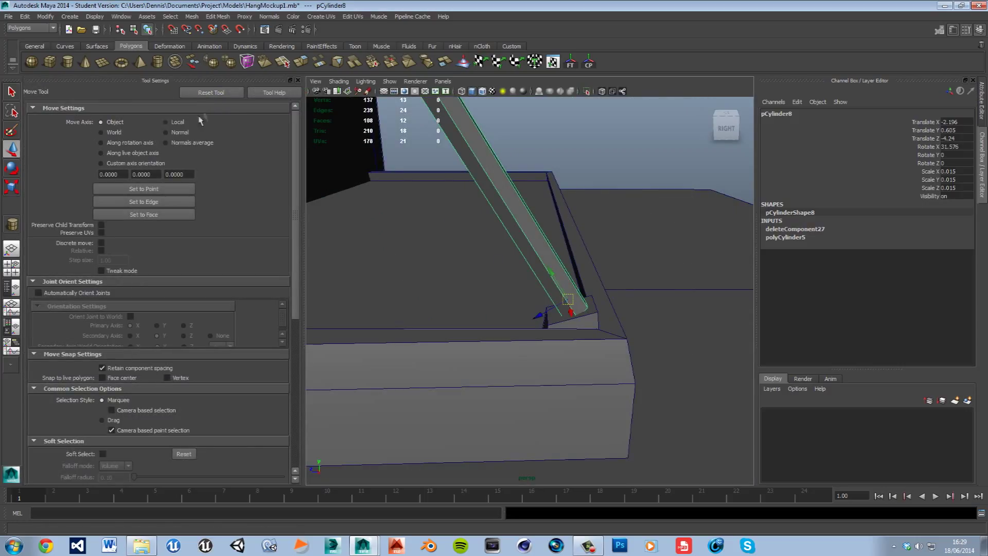
left_click(297, 80)
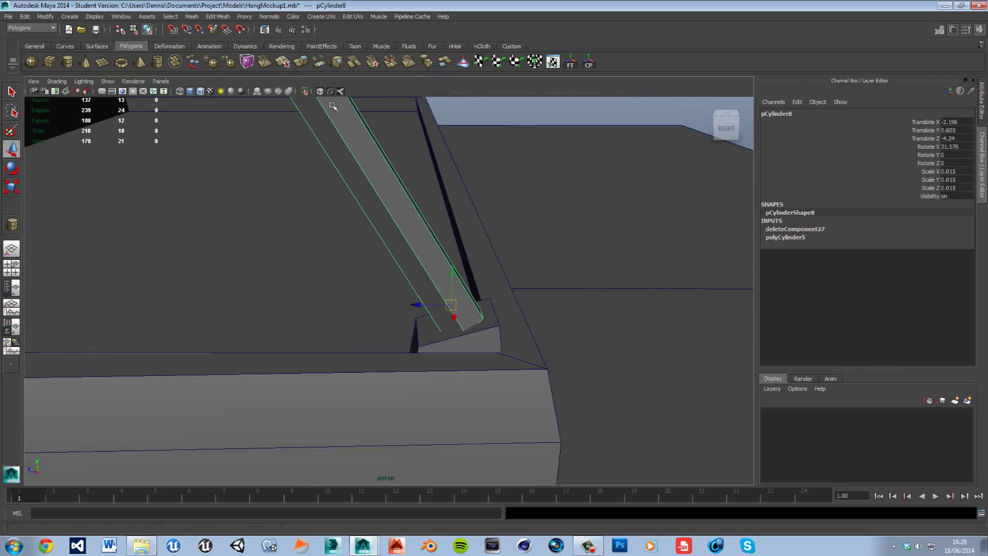
left_click_drag(459, 280, 457, 292)
Set the Move tool's axis to Object and extend the pole's top faces along its length into the side wall
middle_click_drag(418, 258, 468, 332, "alt")
right_click_drag(400, 225, 401, 235)
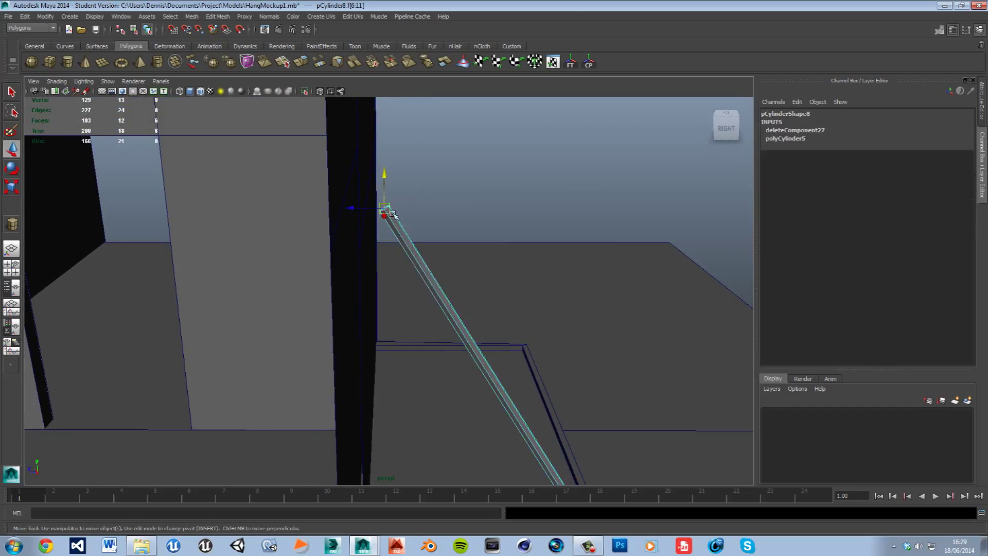
left_click(353, 210)
key("ctrl+z")
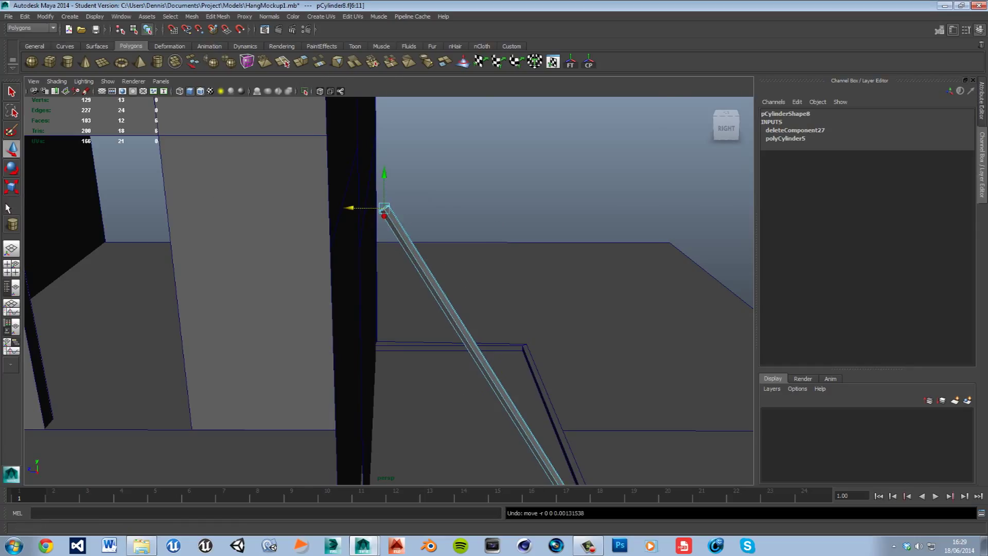
double_click(13, 150)
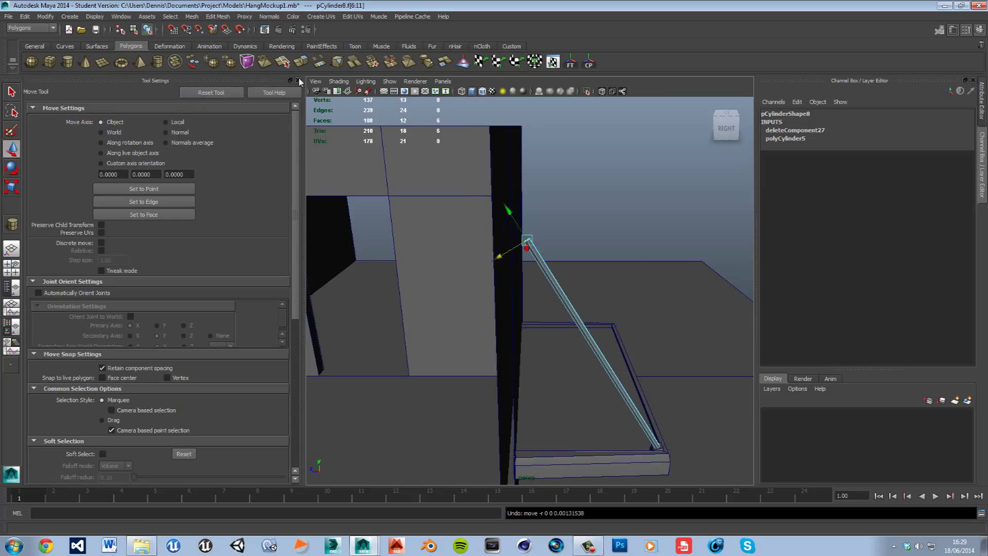
left_click(299, 80)
scroll(390, 214, "up", 3)
middle_click_drag(390, 213, 441, 331, "alt")
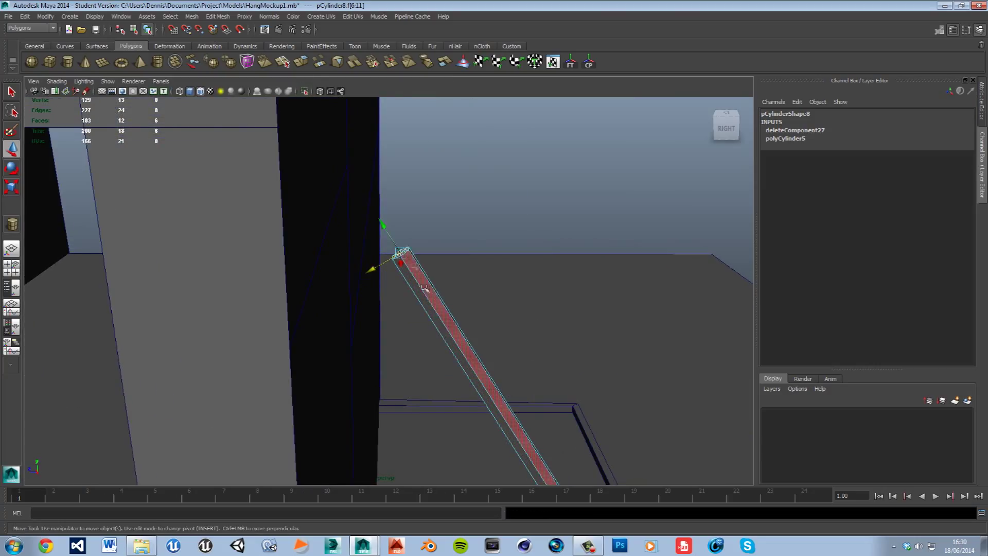
left_click_drag(387, 232, 319, 149)
Delete the pole's end cap faces at the wall and save the scene
left_click_drag(425, 251, 489, 351, "alt")
key("Delete")
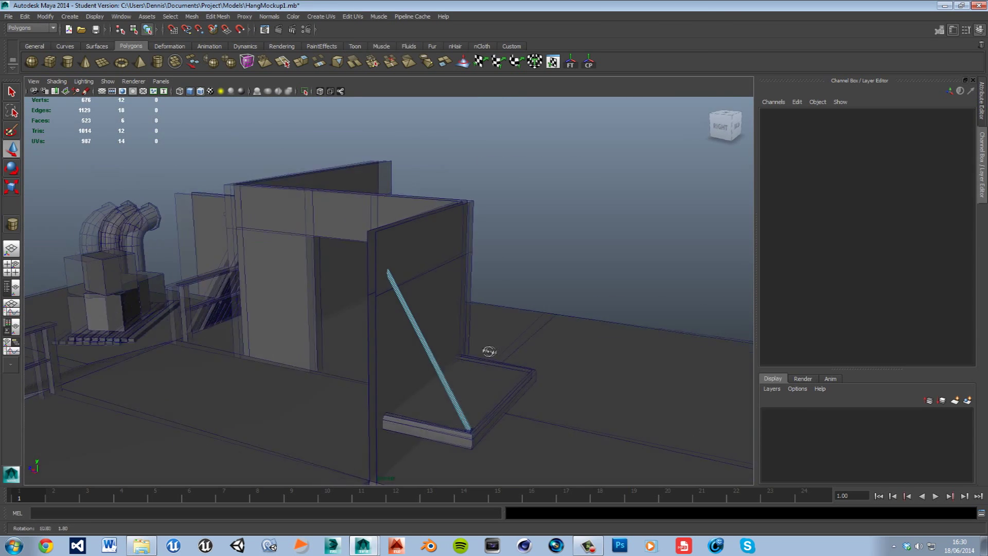
scroll(489, 351, "up", 6)
key("ctrl+s")
left_click(483, 283)
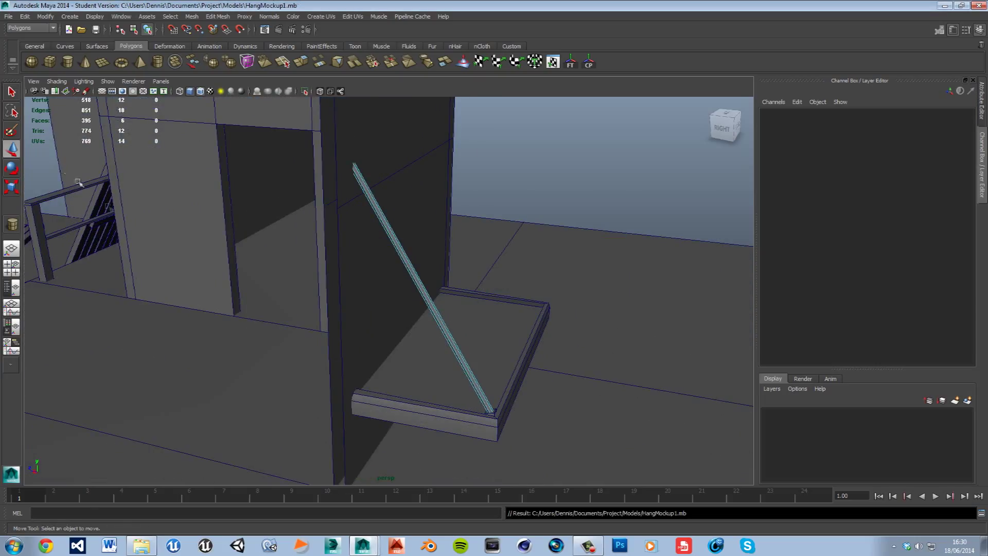
Duplicate the block at the slab's corner and move the copy to the pole's upper end, about Y 1.78, Z -3.54
left_click(501, 418)
right_click_drag(545, 450, 559, 361, "alt")
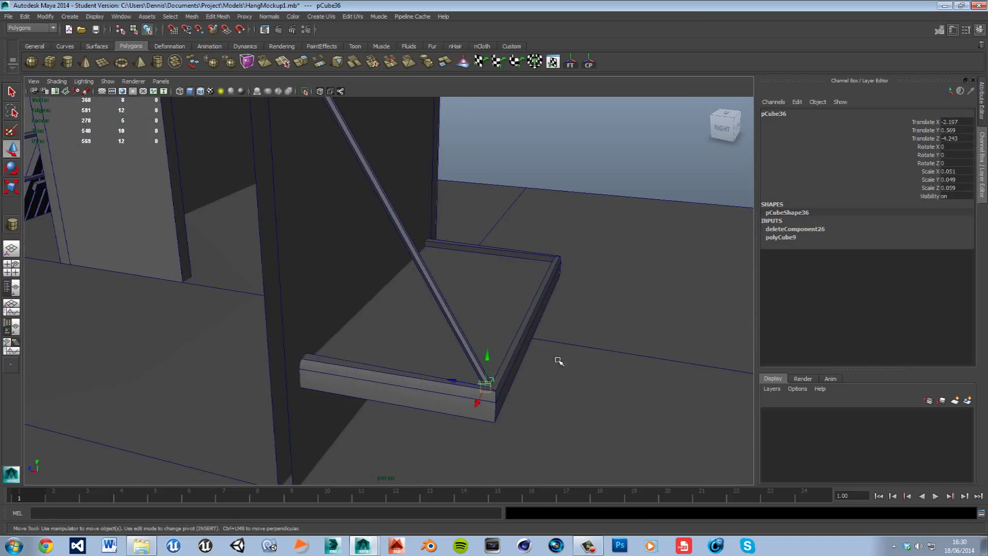
key("ctrl+d")
left_click_drag(487, 360, 487, 142)
middle_click_drag(481, 115, 545, 381, "alt")
left_click_drag(538, 279, 412, 150)
left_click_drag(395, 187, 349, 177)
Rotate the copied block to 180 degrees in Z and about -75.6 degrees in X, and nudge it onto the pole's end
key("e")
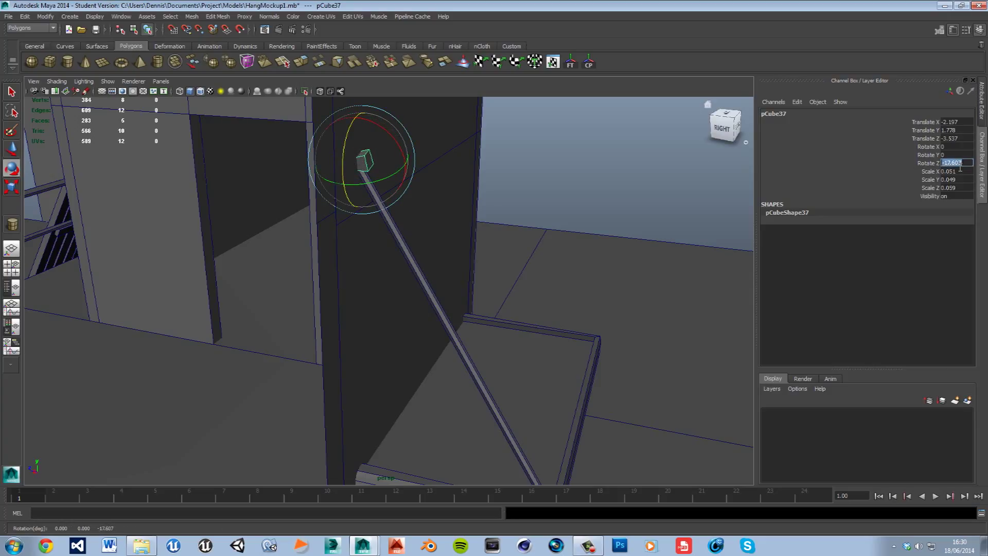
key("Return")
left_click_drag(501, 236, 384, 213, "alt")
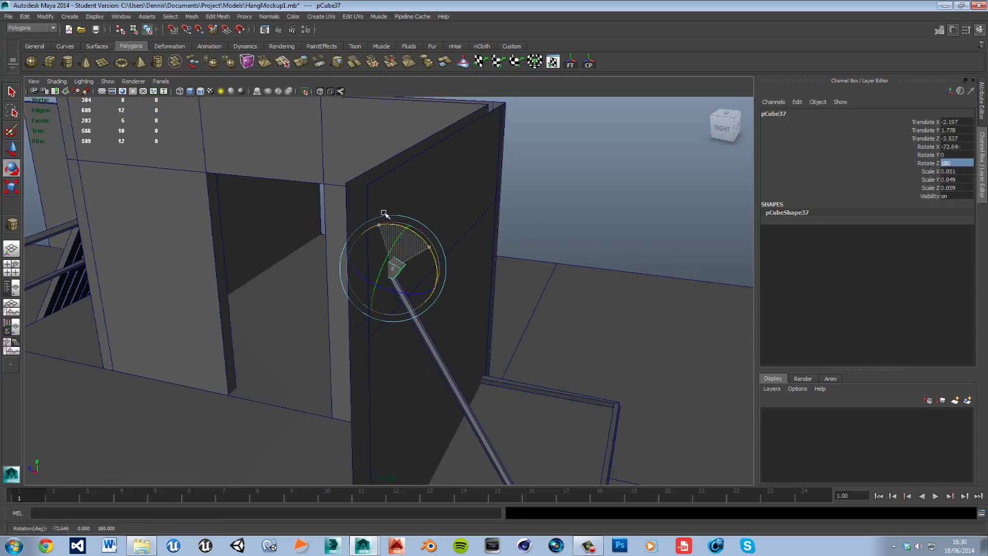
scroll(476, 305, "up", 4)
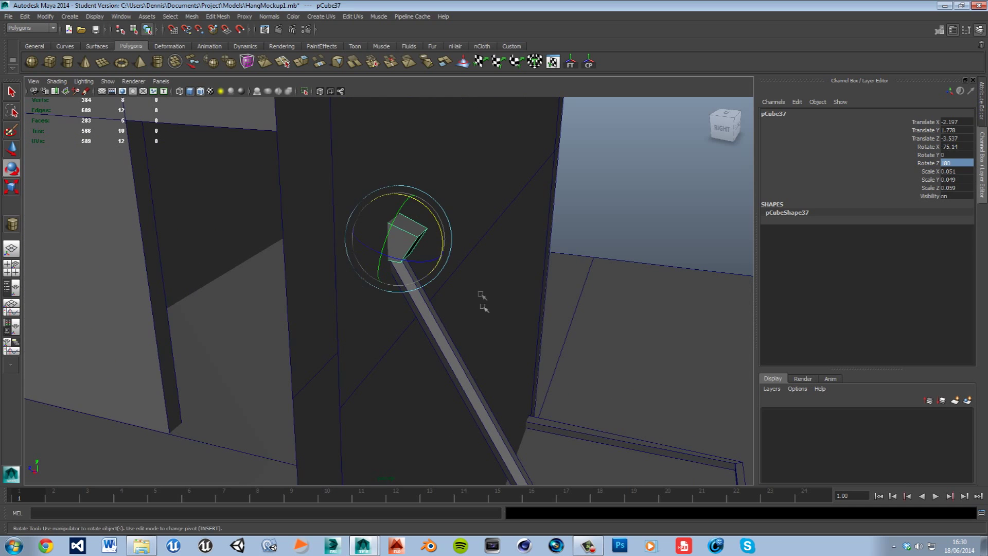
key("w")
mouse_move(398, 274)
left_mouse_down()
mouse_move(389, 299)
mouse_move(388, 278)
left_mouse_up()
key("e")
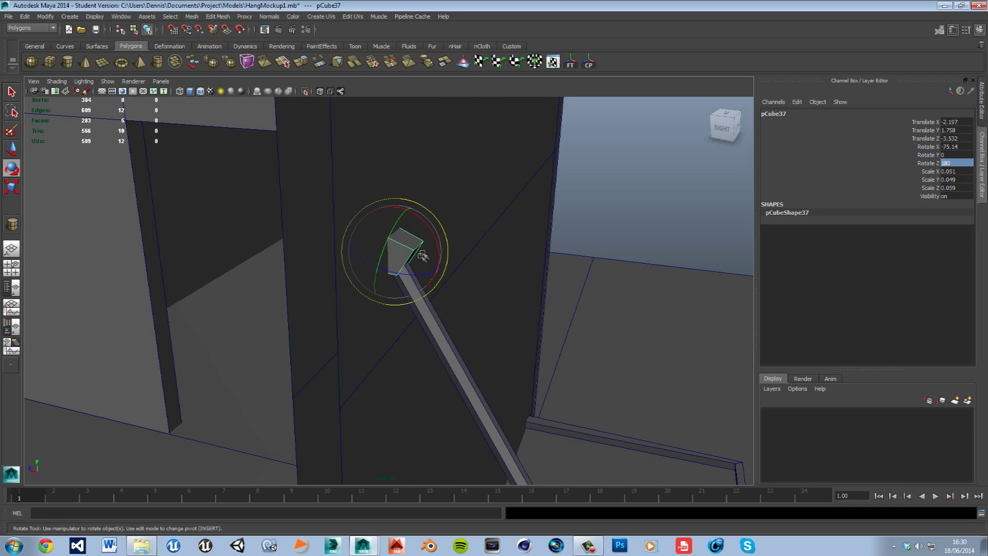
left_click_drag(436, 242, 426, 246)
right_click(420, 250)
left_click(421, 275)
key("f")
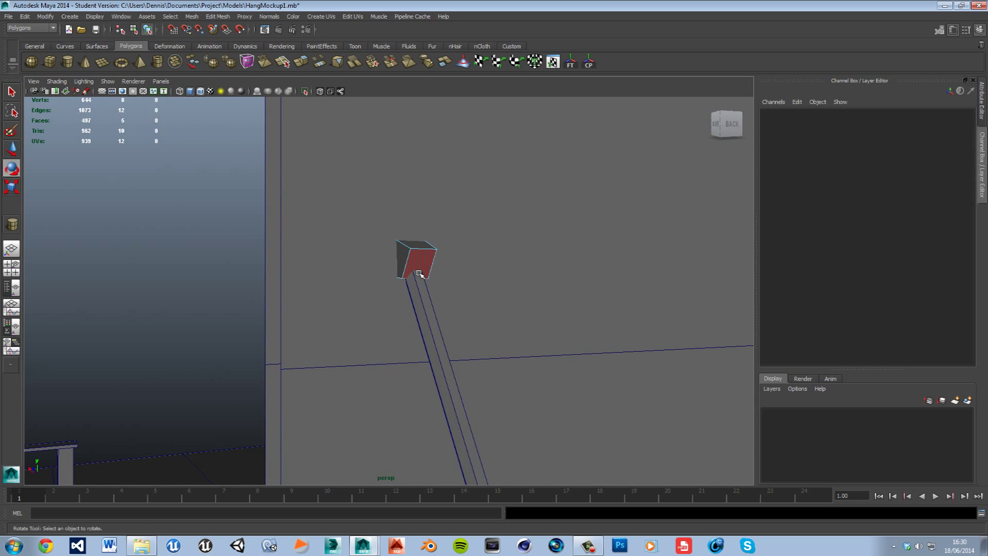
left_click(425, 271)
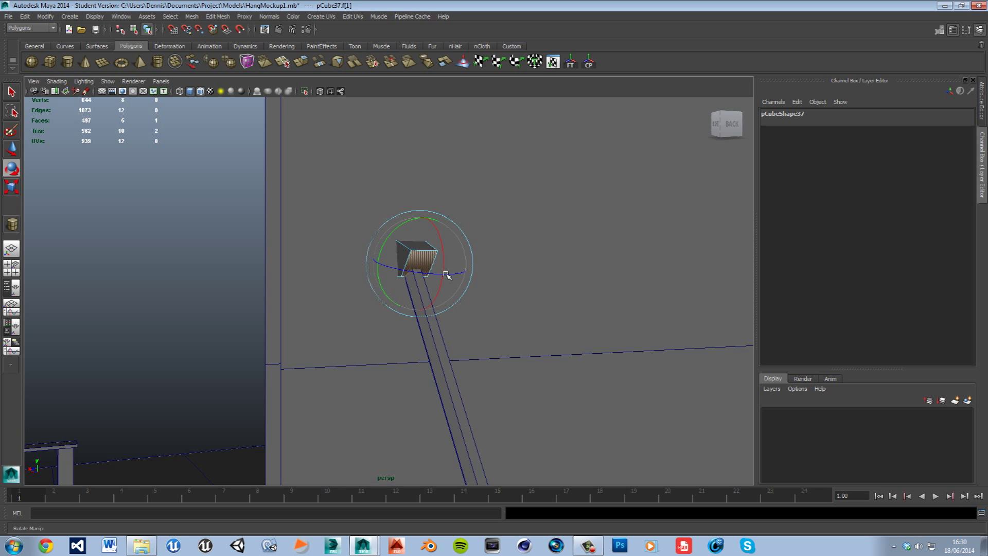
left_click_drag(444, 283, 424, 269, "alt")
right_click_drag(422, 267, 421, 268)
Stretch the upper block to a Z scale of about 0.089 and lower it along the wall to about Y 1.73
left_click(422, 255)
key("r")
left_click_drag(399, 308, 391, 332)
key("w")
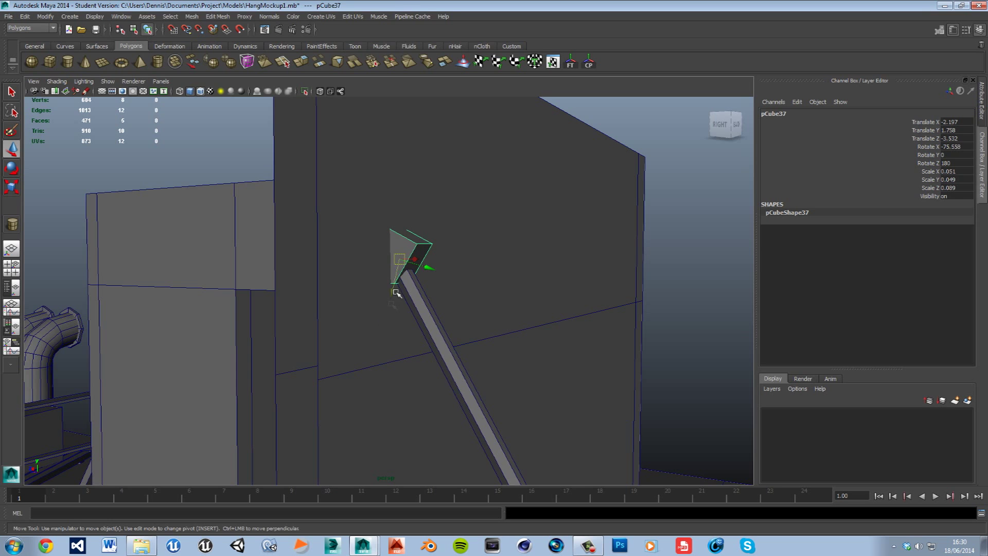
left_click_drag(403, 296, 396, 313)
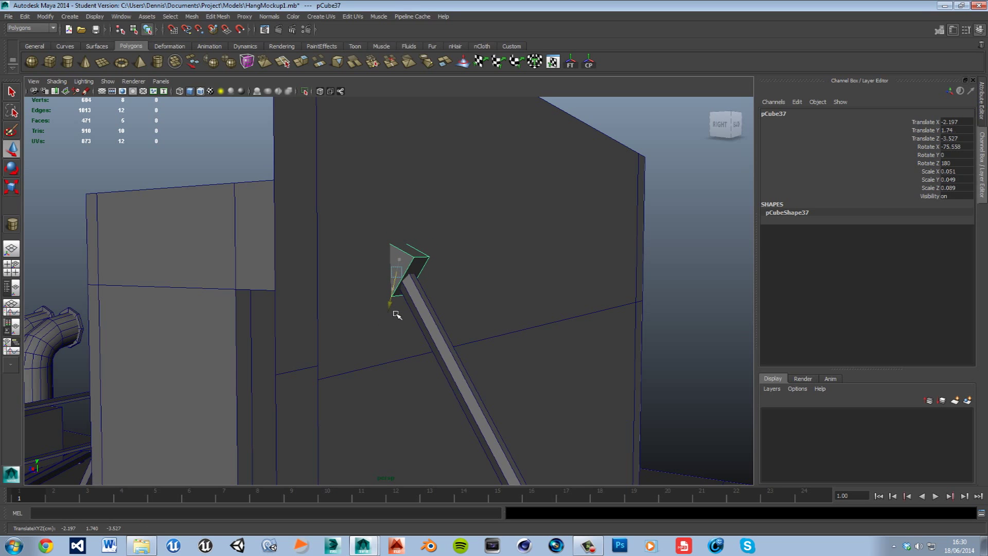
left_click(646, 305)
left_click_drag(641, 305, 529, 298, "alt")
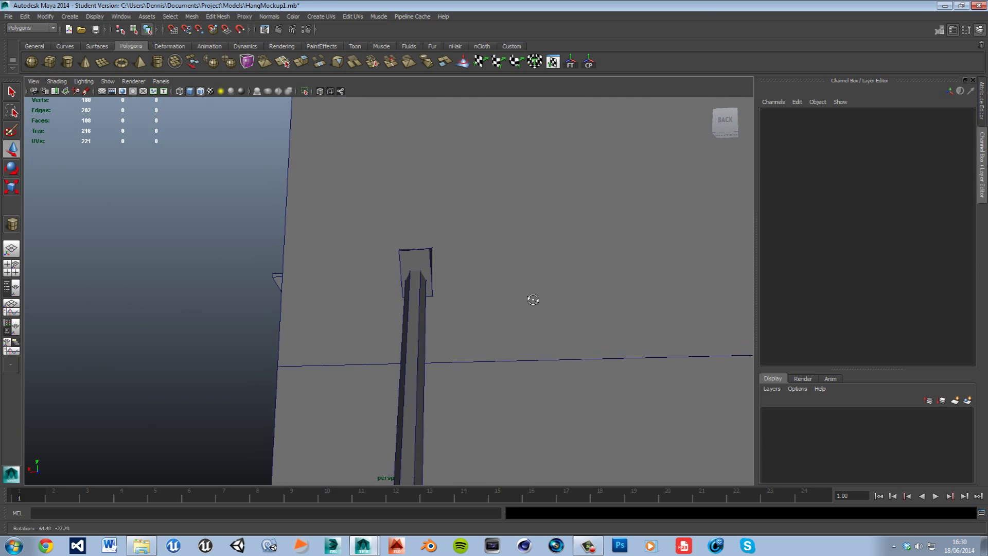
left_click(416, 261)
left_click_drag(416, 262, 419, 309, "alt")
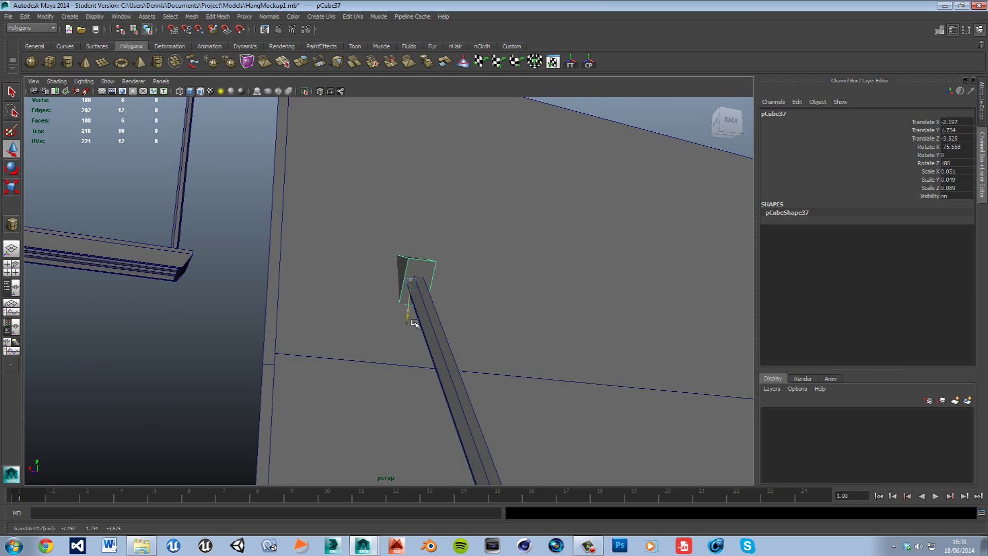
left_click_drag(413, 327, 441, 280, "alt")
Tilt the upper block's top face, raise it slightly along the wall, and return to object mode
right_click_drag(419, 260, 426, 269)
left_click(426, 269)
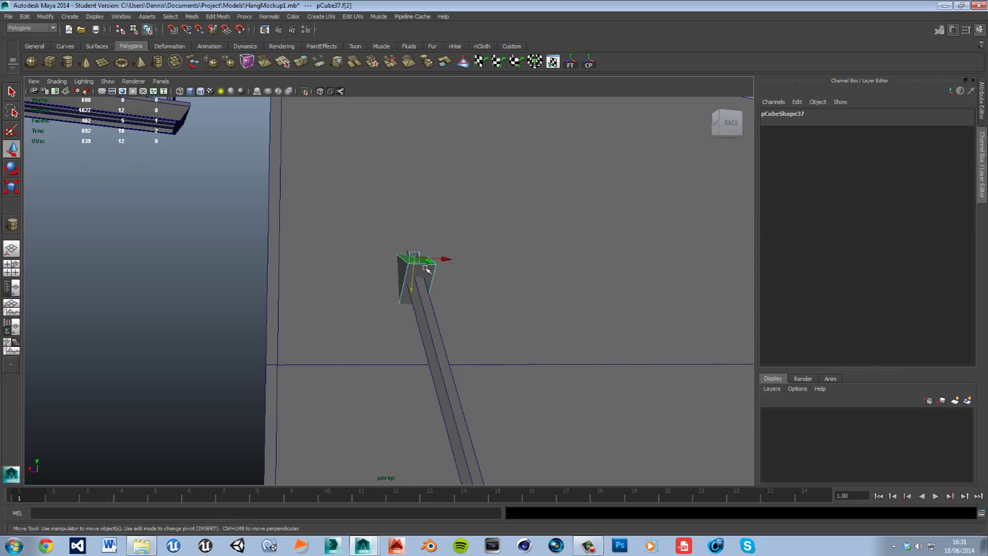
key("e")
left_click_drag(442, 252, 441, 258)
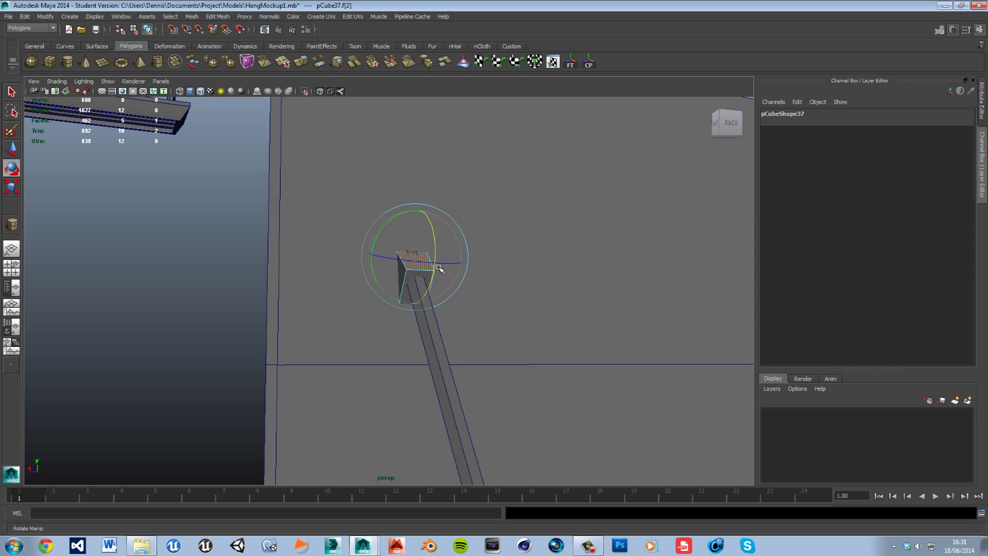
key("w")
left_click_drag(420, 296, 420, 293)
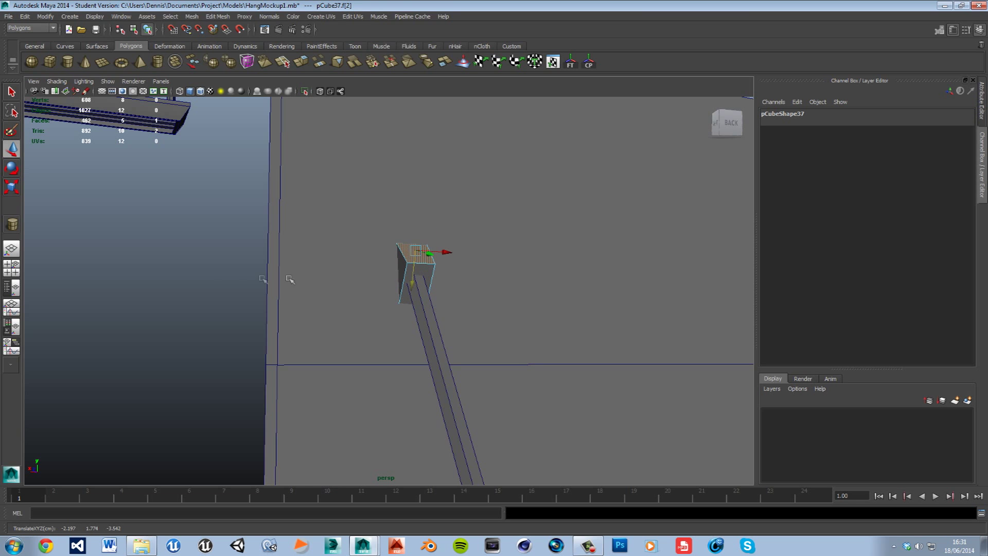
left_click(231, 294)
left_click_drag(232, 293, 286, 303, "alt")
right_click_drag(405, 261, 443, 257)
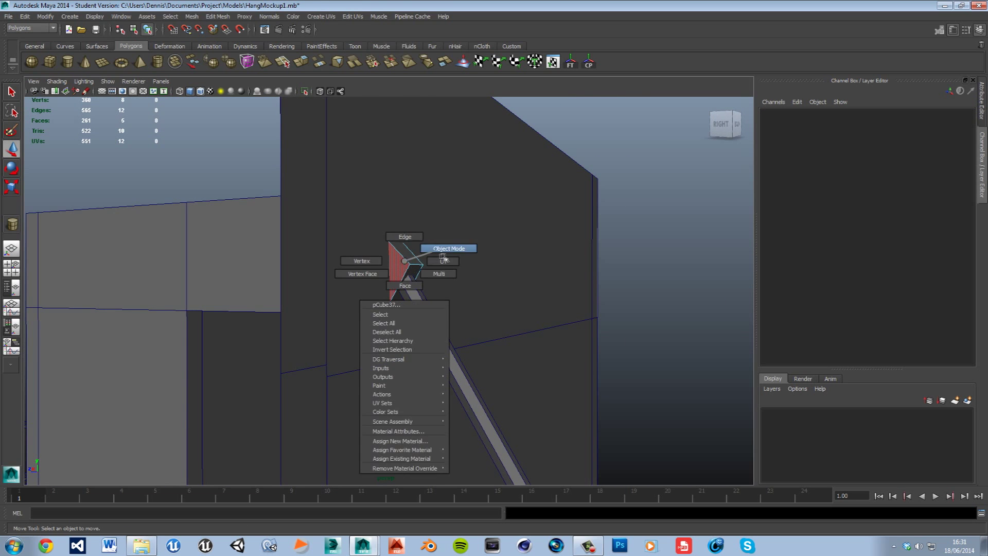
left_click_drag(624, 267, 435, 317, "alt")
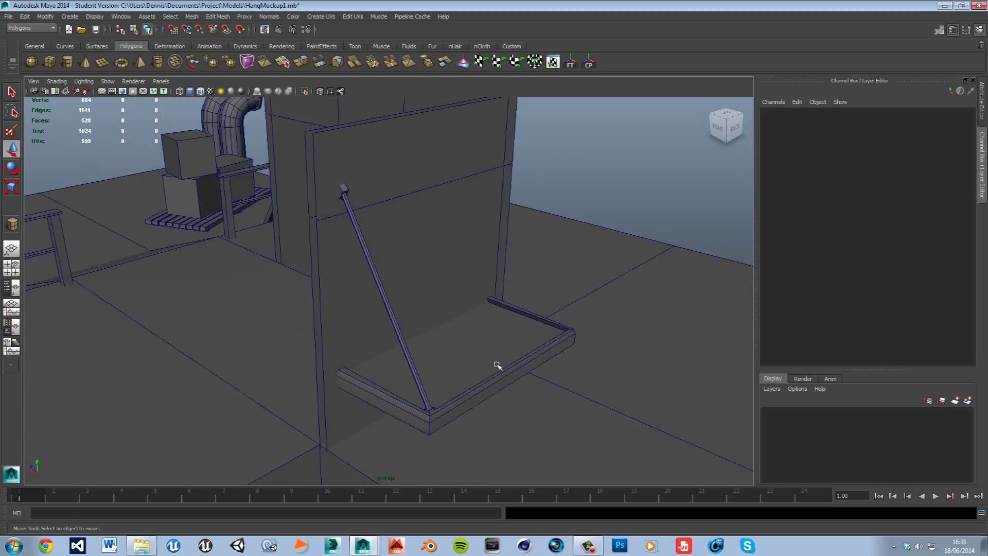
Select the slanted pole together with its lower and upper blocks and duplicate all three
scroll(497, 365, "up", 3)
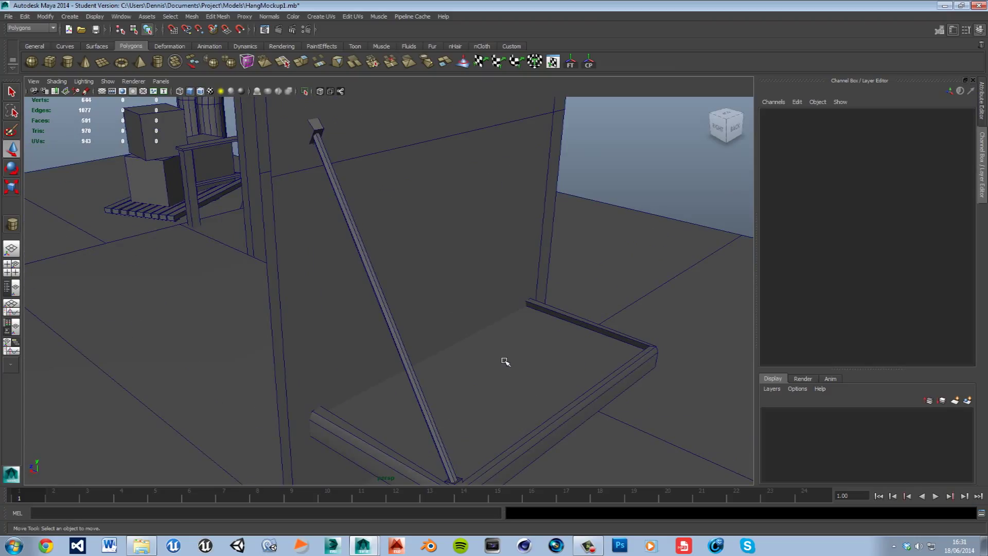
scroll(502, 362, "down", 2)
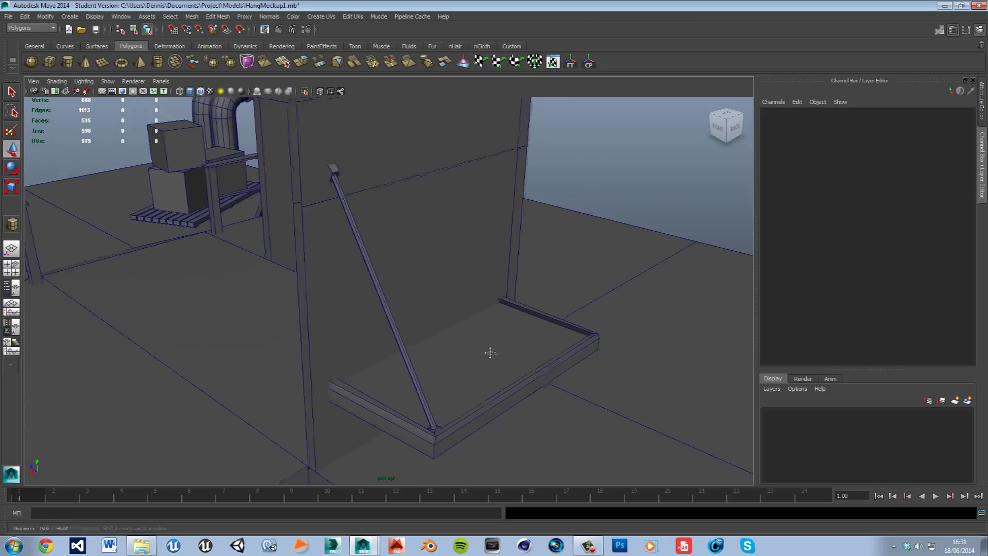
scroll(464, 391, "down", 1)
left_click(431, 423)
left_click(416, 381, "shift")
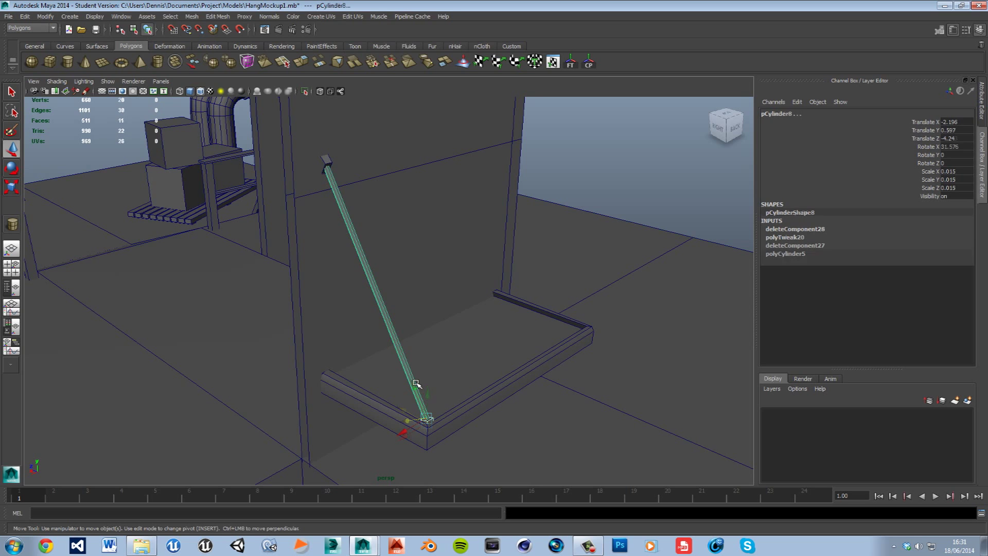
left_click(331, 167, "shift")
key("ctrl+d")
Set the Move tool's axis to World and move the duplicated pole and blocks to the slab's opposite corner, about X -3.64
left_click_drag(361, 169, 406, 166)
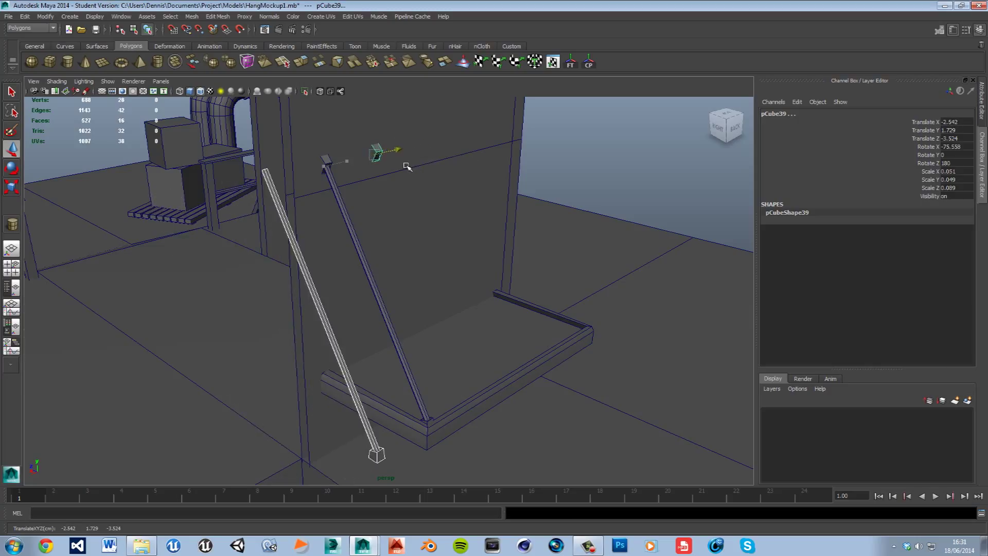
key("ctrl+z")
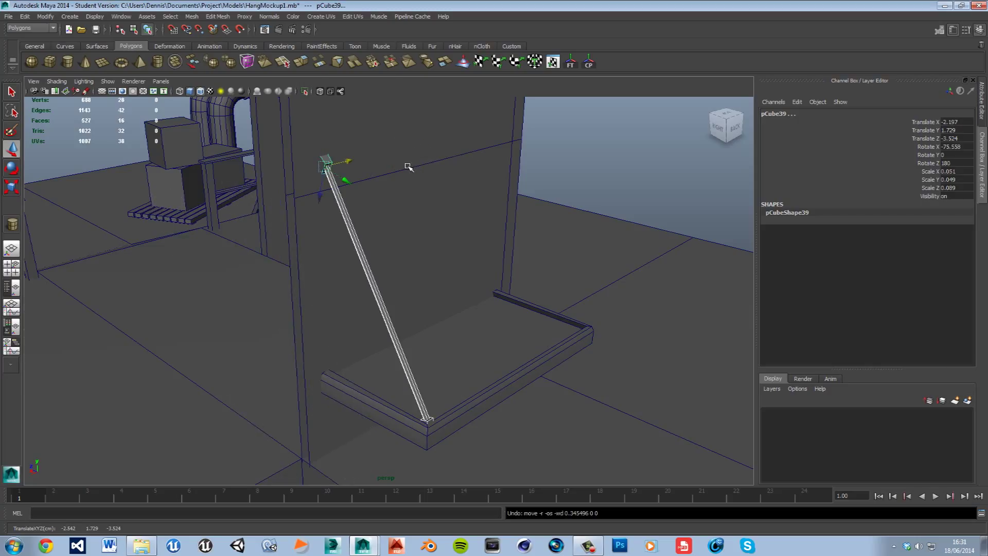
double_click(10, 152)
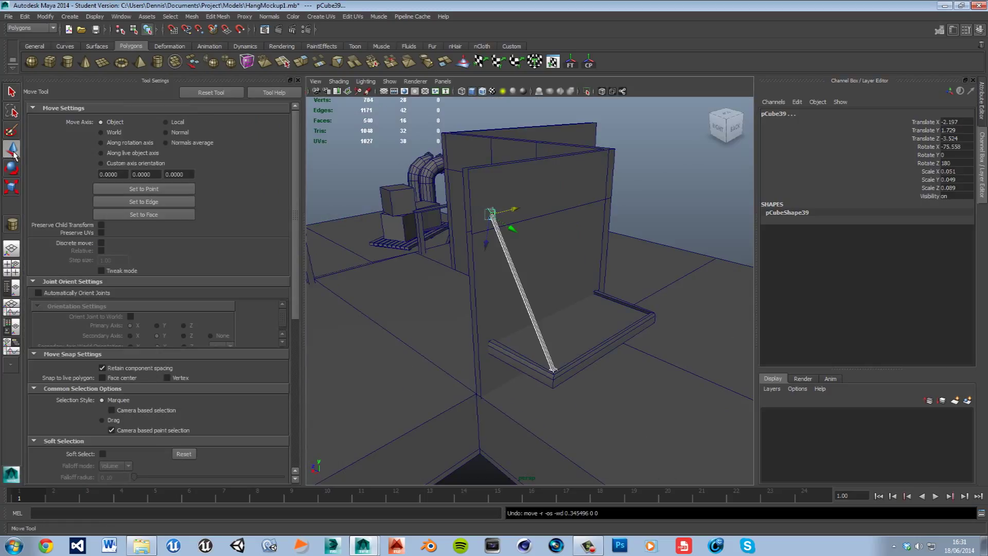
left_click(115, 133)
left_click(298, 81)
middle_click_drag(309, 181, 491, 139)
left_click_drag(491, 139, 405, 142, "alt")
scroll(405, 142, "down", 3)
middle_click_drag(388, 128, 395, 128)
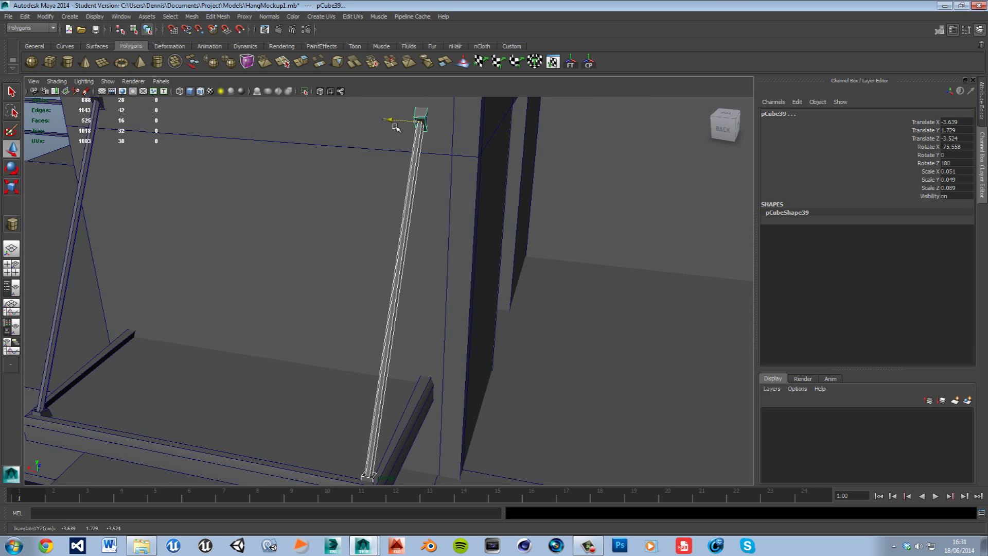
scroll(395, 127, "down", 6)
left_click(388, 309)
scroll(389, 308, "up", 2)
left_click_drag(388, 308, 426, 304, "alt")
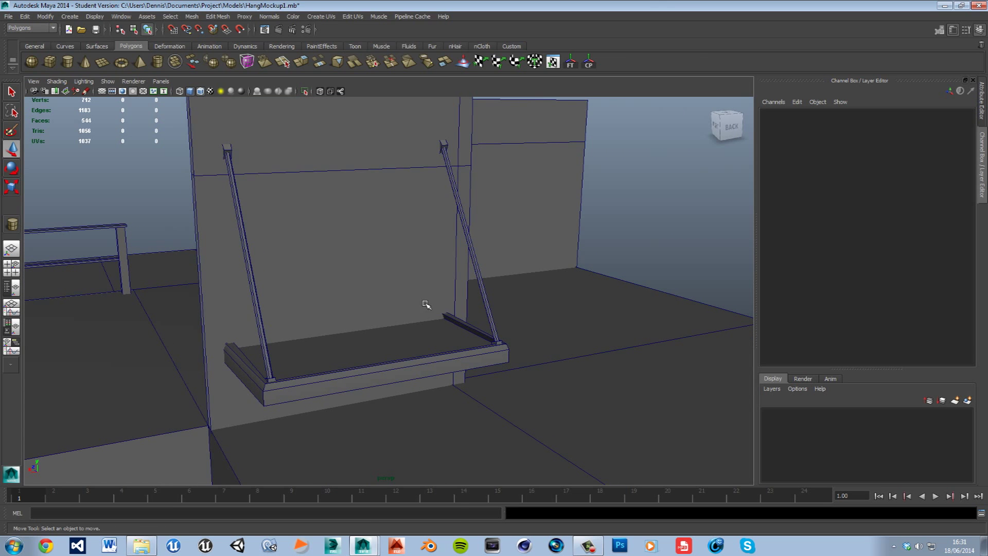
Pull the rimmed slab away from the side wall to about Z -4.97, exposing its wall-facing side
right_click_drag(416, 334, 452, 332)
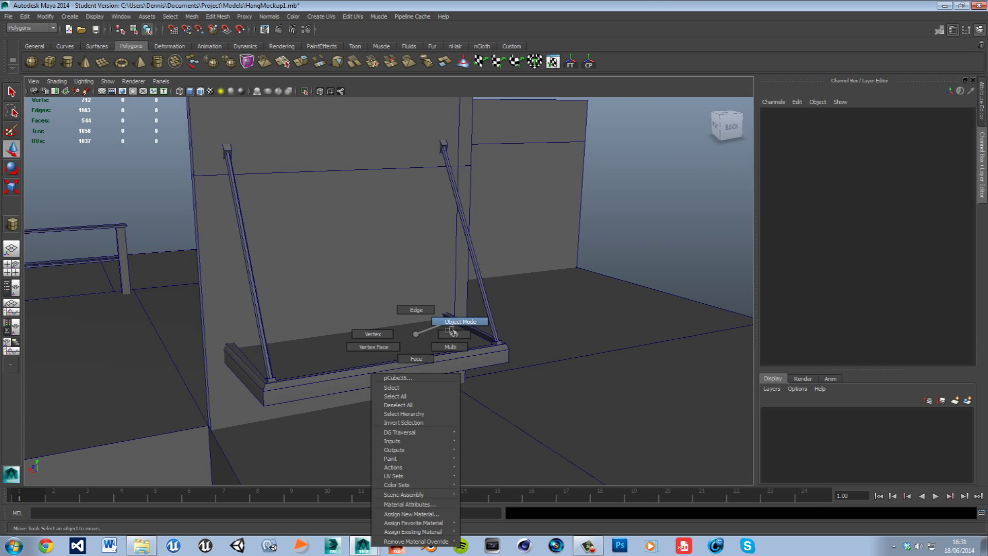
left_click(301, 365)
left_click_drag(176, 373, 267, 367, "alt")
left_click_drag(408, 362, 545, 376)
right_click_drag(546, 376, 573, 386, "alt")
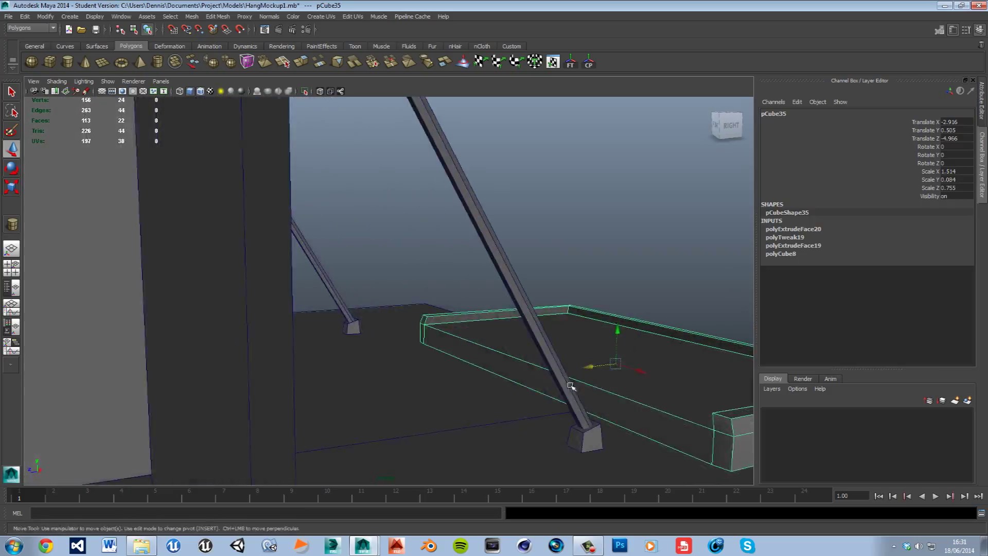
middle_click_drag(573, 386, 513, 353, "alt")
Delete the slab's faces that face the side wall, including the rim ends, and return to object mode
right_click_drag(591, 386, 602, 371)
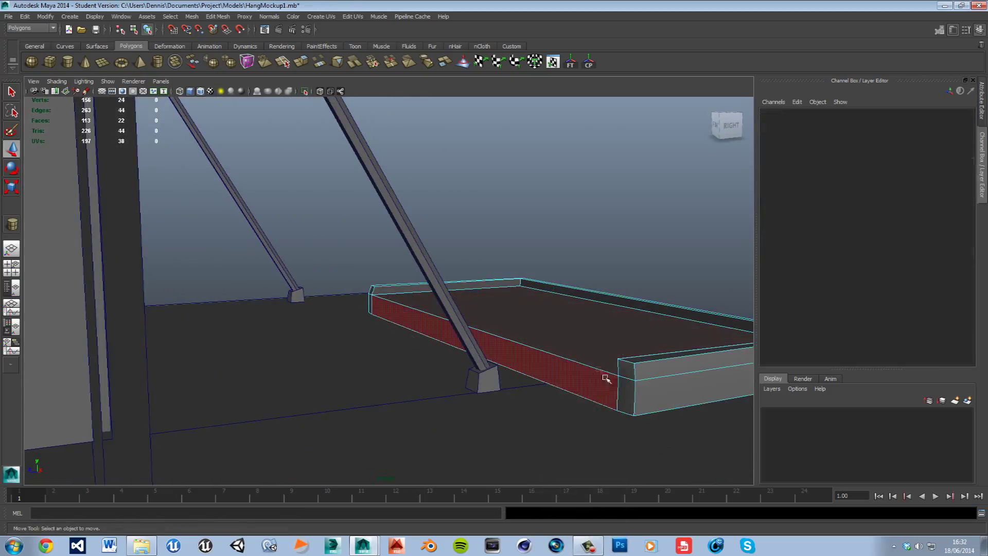
left_click(615, 380)
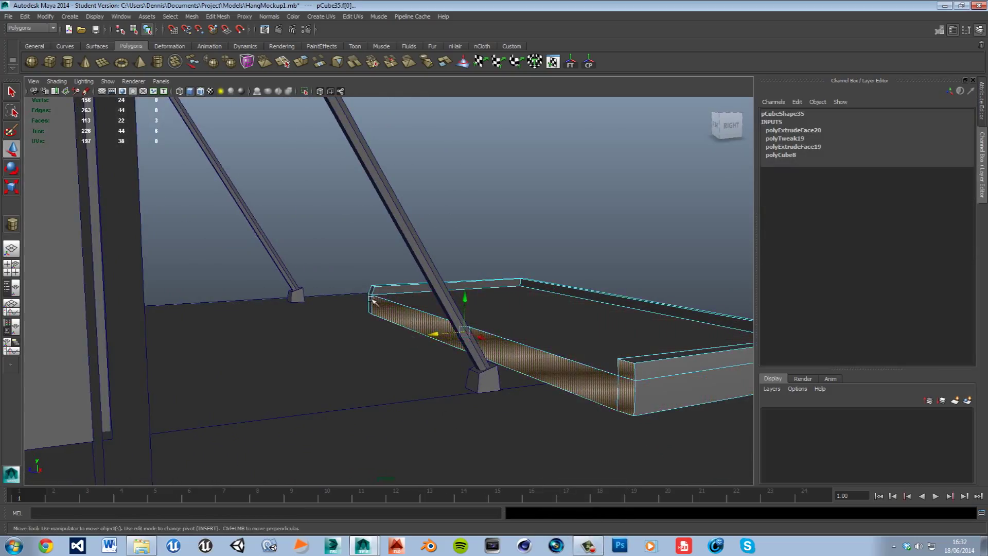
left_click(377, 311, "shift")
key("Delete")
right_click_drag(398, 302, 412, 288)
Move the slab back against the side wall to about Z -3.9 and save the scene
left_click(509, 329)
left_click_drag(514, 331, 459, 315, "alt")
middle_click_drag(459, 316, 291, 354)
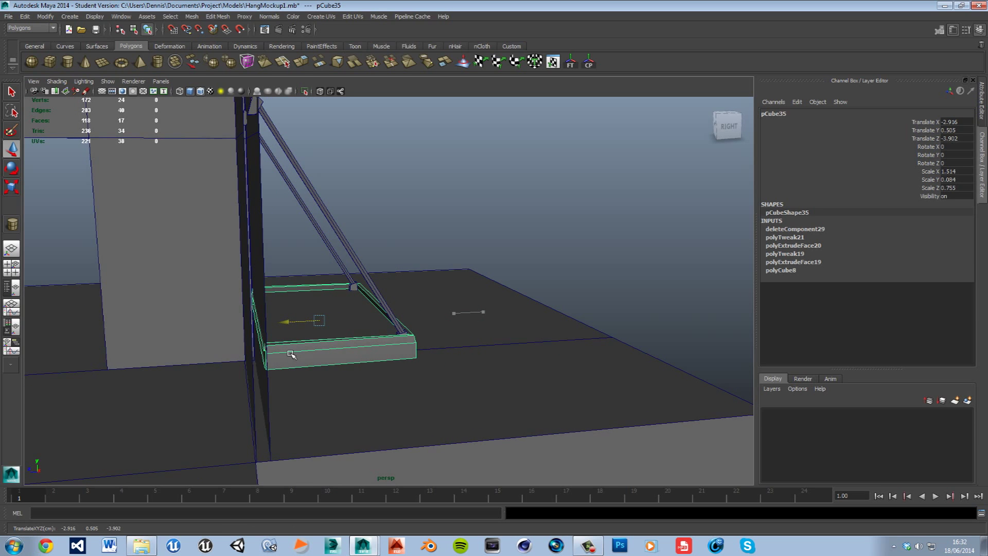
left_click(406, 241)
left_click_drag(407, 241, 393, 302, "alt")
key("ctrl+s")
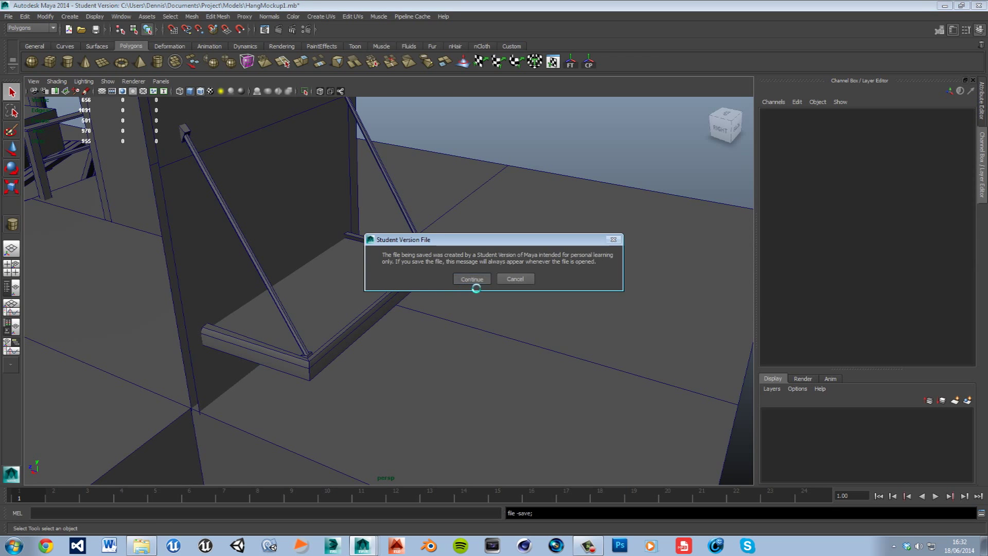
Examine the whole hangar layout and the supported slab from several angles
scroll(346, 298, "down", 10)
middle_click_drag(326, 313, 436, 396, "alt")
key("w")
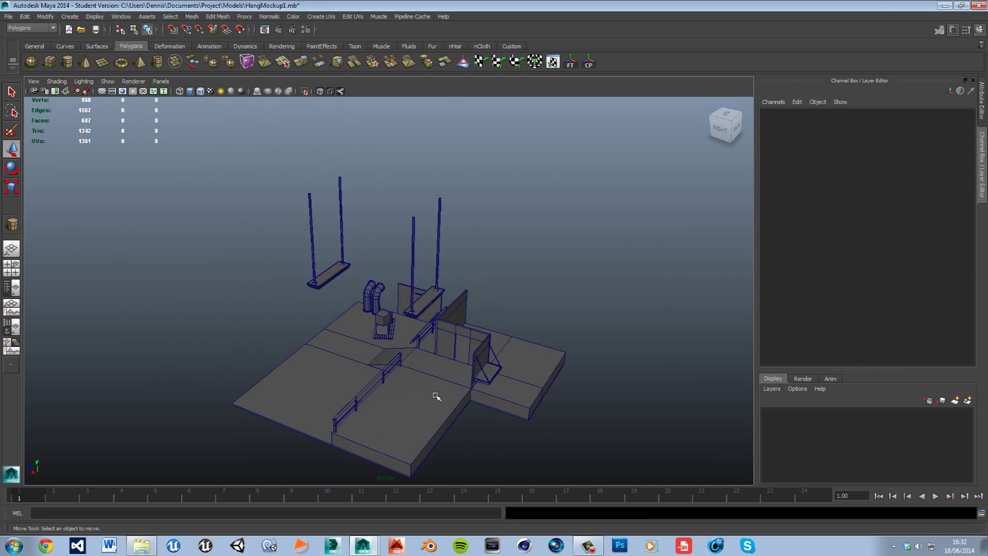
middle_click_drag(532, 387, 487, 351, "alt")
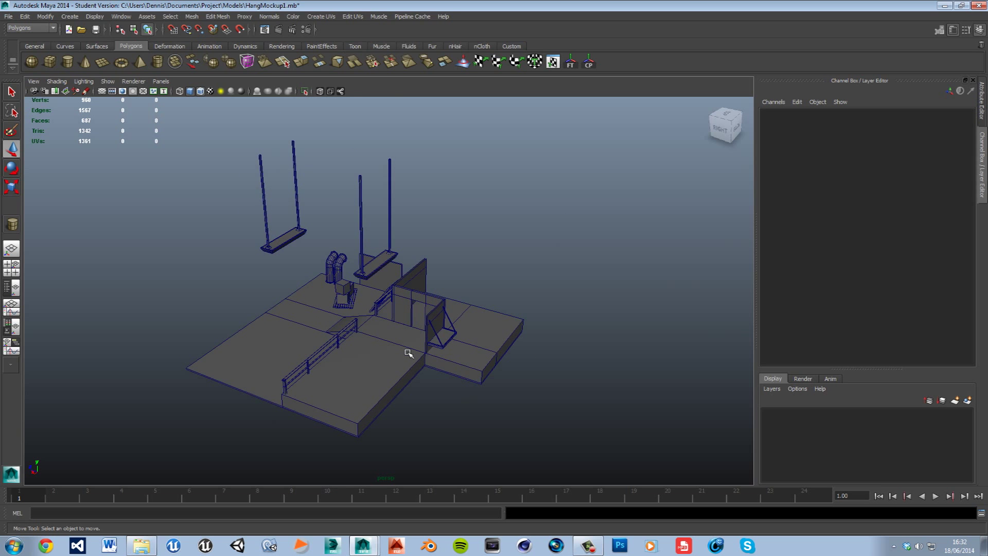
scroll(440, 354, "up", 5)
middle_click_drag(551, 379, 441, 269, "alt")
scroll(441, 269, "up", 3)
left_click_drag(530, 308, 432, 273, "alt")
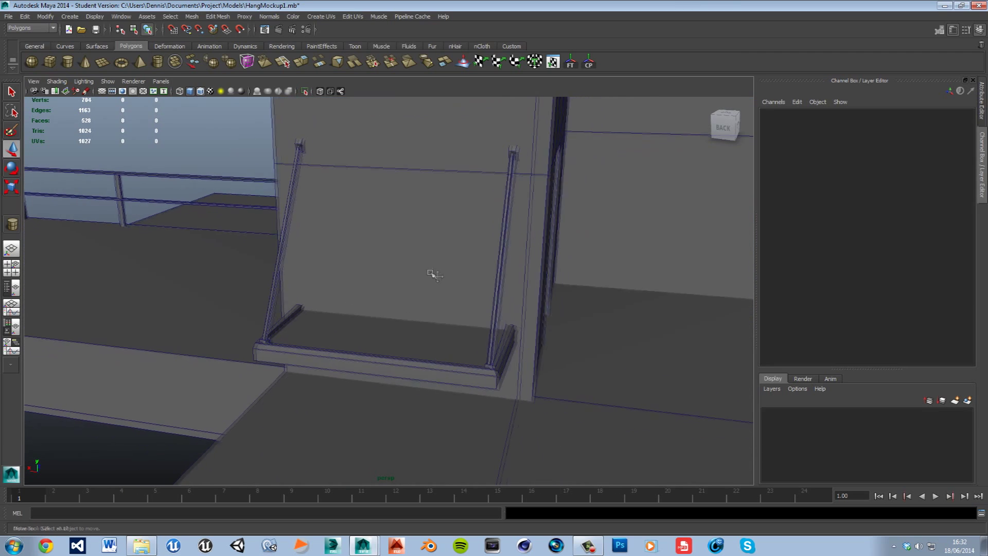
right_click_drag(497, 300, 403, 304, "alt")
mouse_move(403, 304)
left_mouse_down("alt")
mouse_move(419, 316)
mouse_move(408, 310)
left_mouse_up("alt")
mouse_move(408, 311)
right_mouse_down("alt")
mouse_move(450, 322)
mouse_move(400, 309)
right_mouse_up("alt")
left_click_drag(399, 309, 264, 287, "alt")
right_click_drag(265, 287, 299, 279, "alt")
Duplicate the small bar on the far wall and move the copy above the doorway, to about X -3.762, Y 1.788, Z -2.146
left_click_drag(299, 278, 544, 293, "alt")
left_click(300, 198)
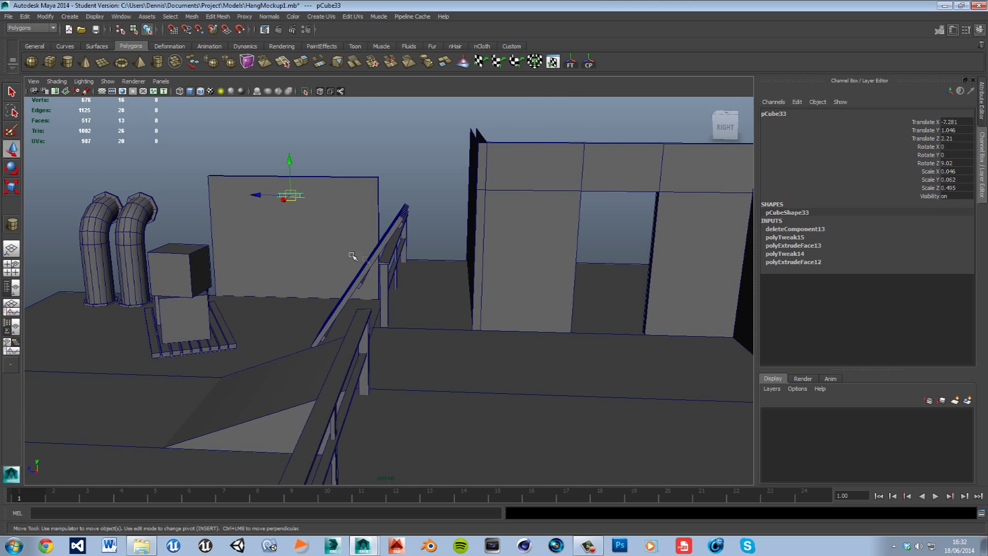
key("ctrl+d")
left_click_drag(271, 195, 267, 203)
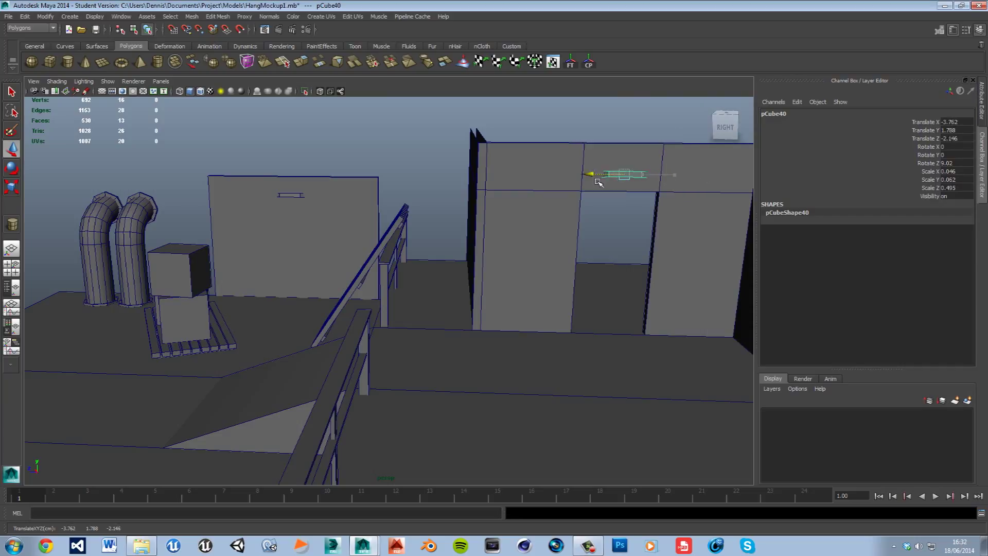
left_click(647, 132)
left_click_drag(646, 132, 629, 209, "alt")
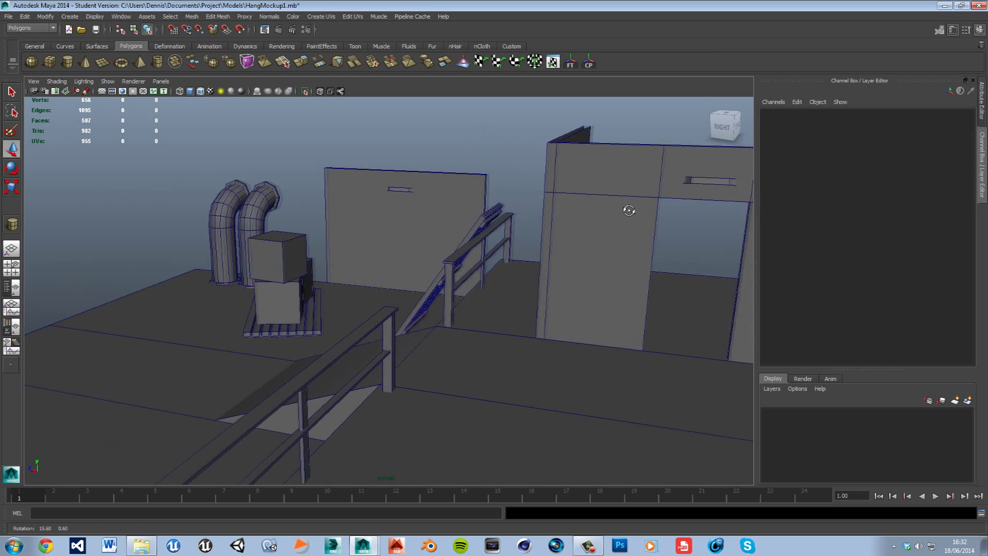
Centre the copied bar over the doorway opening in the side view, at about Z -2.133
left_click(687, 191)
left_click_drag(687, 190, 706, 186, "alt")
key("f")
left_click_drag(642, 219, 521, 292, "alt")
key("space")
key("space")
key("f")
key("space")
key("space")
key("f")
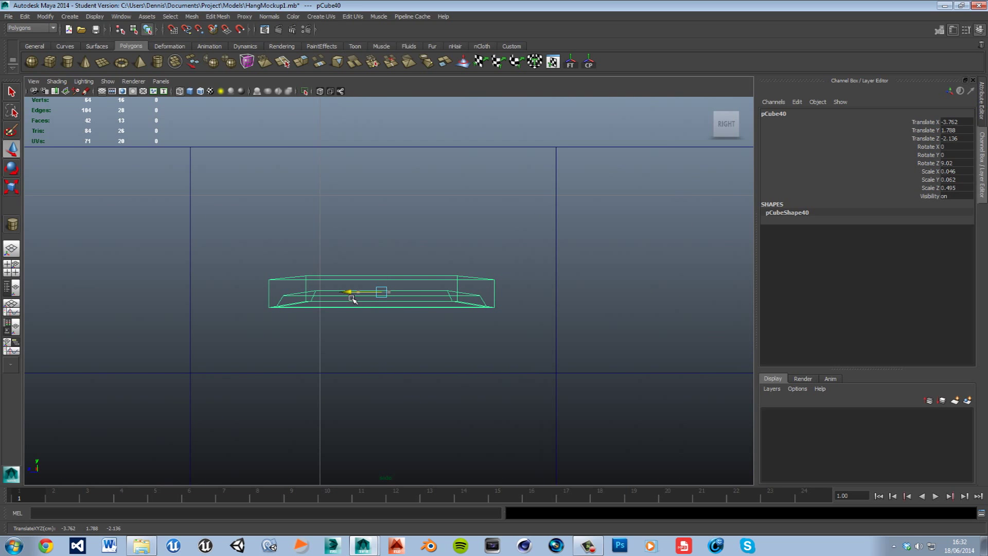
key("space")
key("space")
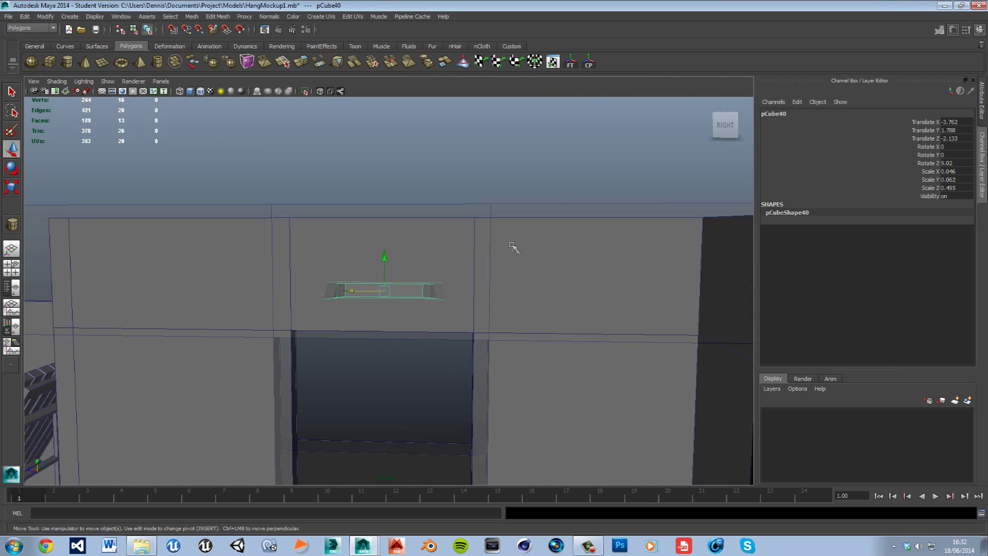
Deselect the bar and save the scene, accepting the student version notice
left_click(510, 188)
key("ctrl+s")
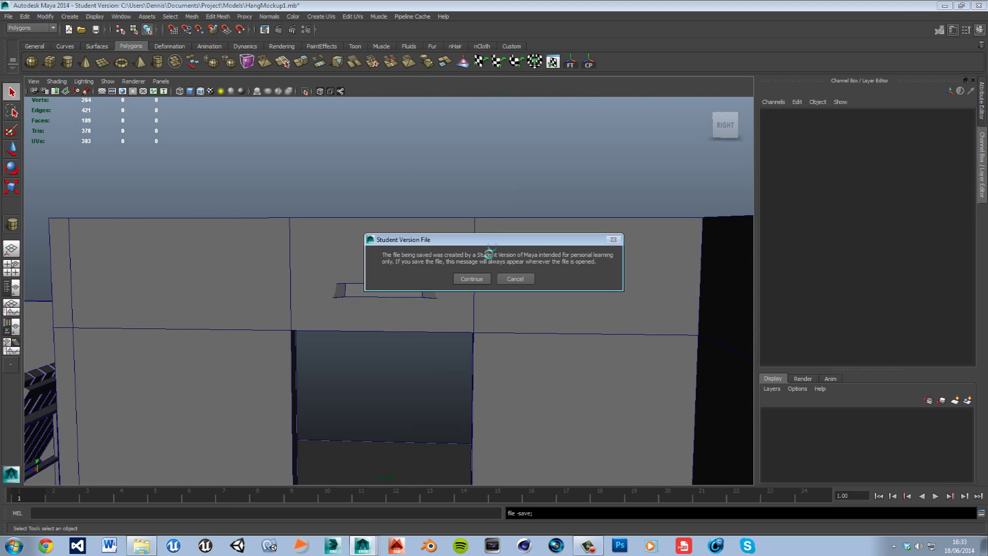
left_click(472, 278)
left_click_drag(432, 384, 468, 345, "alt")
middle_click_drag(467, 344, 441, 326, "alt")
left_click_drag(441, 327, 443, 348, "alt")
right_click_drag(444, 349, 494, 353, "alt")
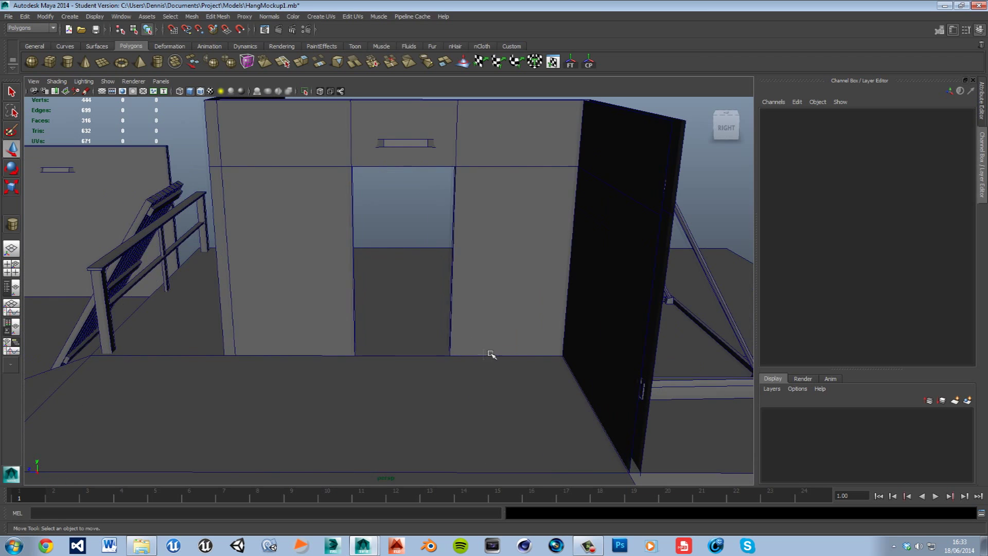
left_click_drag(494, 353, 455, 361, "alt")
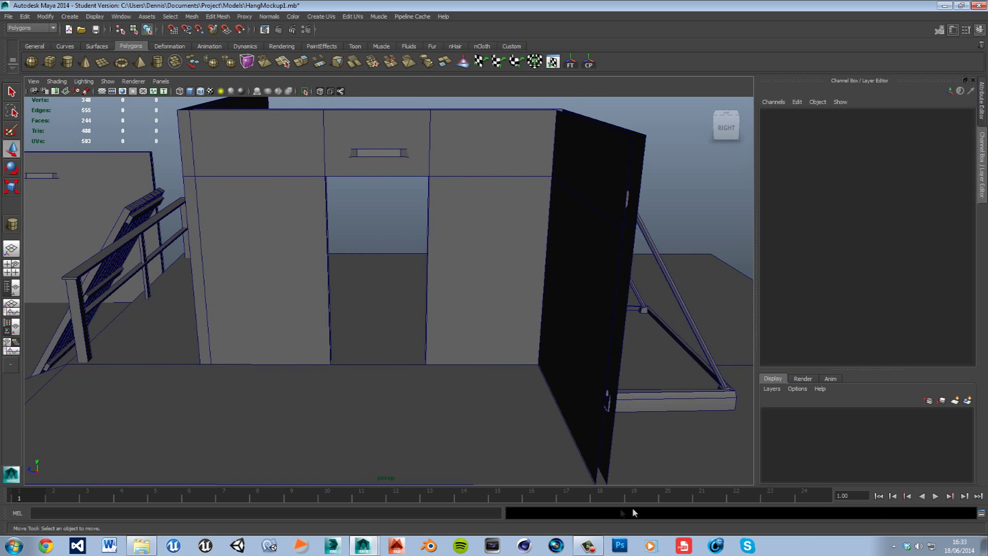
left_click(592, 545)
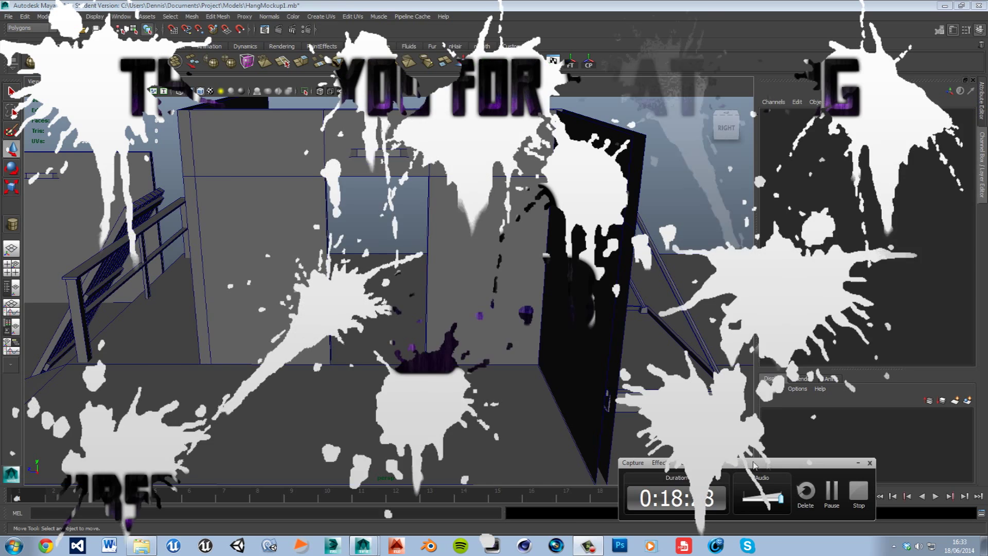